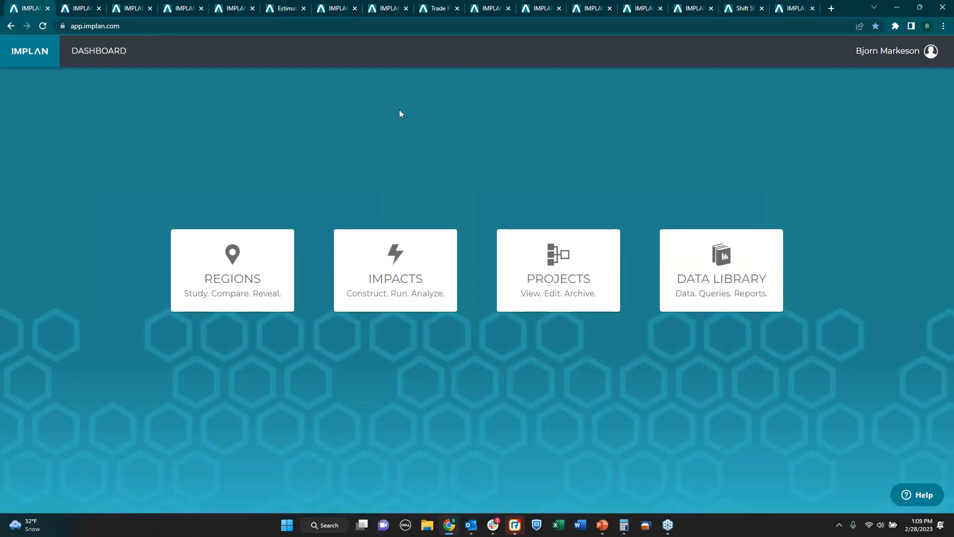
- Open the Data Library and go to its dashboards
left_click(736, 269)
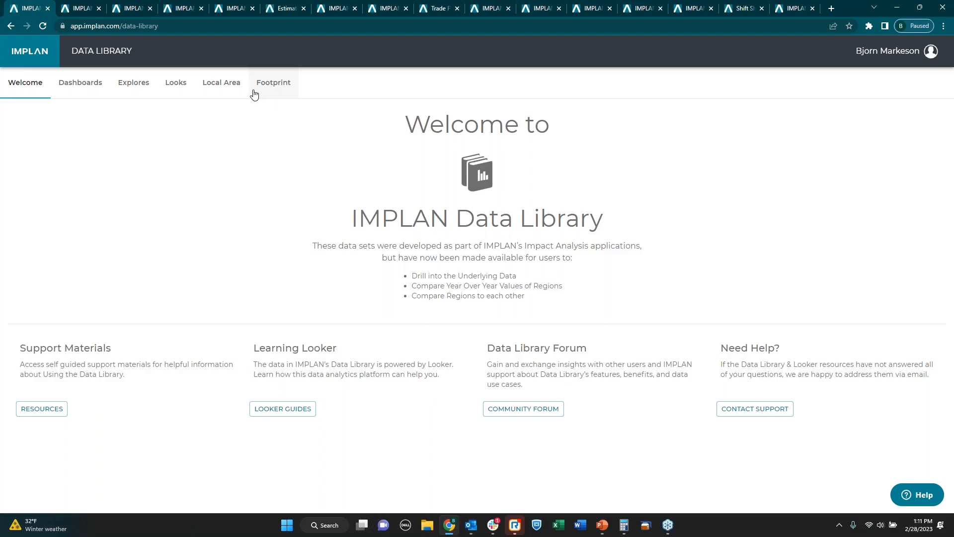
left_click(80, 88)
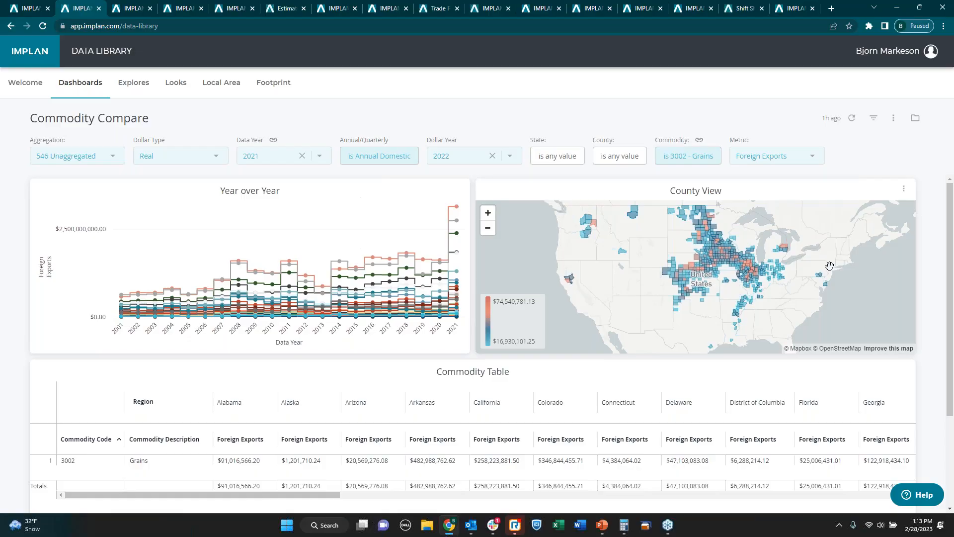
- Review the Commodity Compare table for grains and check the available Aggregation and Metric options without changing them
scroll(486, 451, "down", 1)
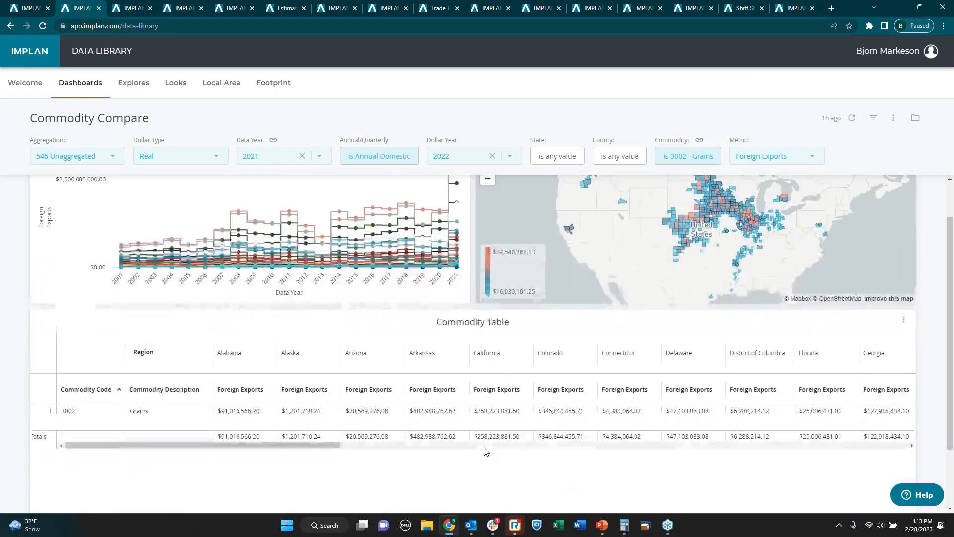
scroll(487, 451, "down", 1)
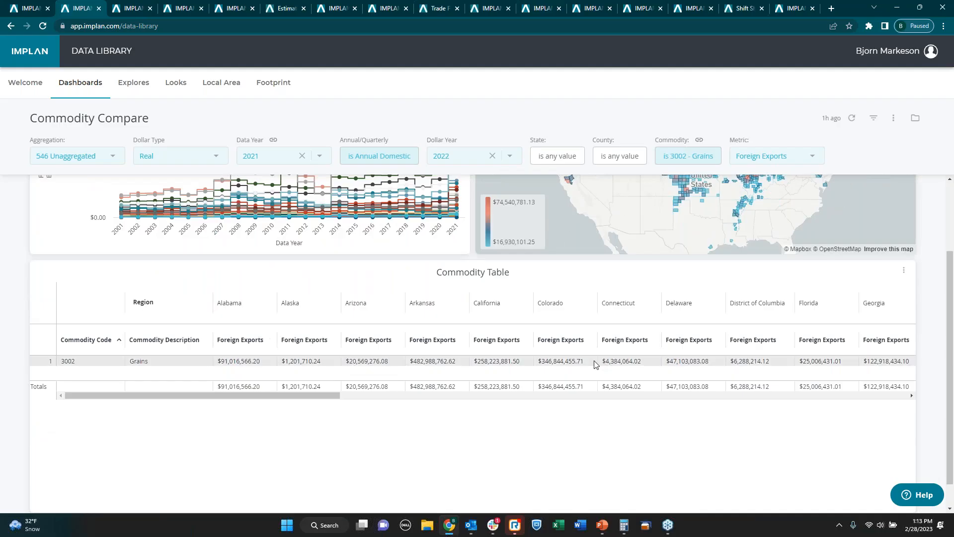
scroll(390, 363, "up", 2)
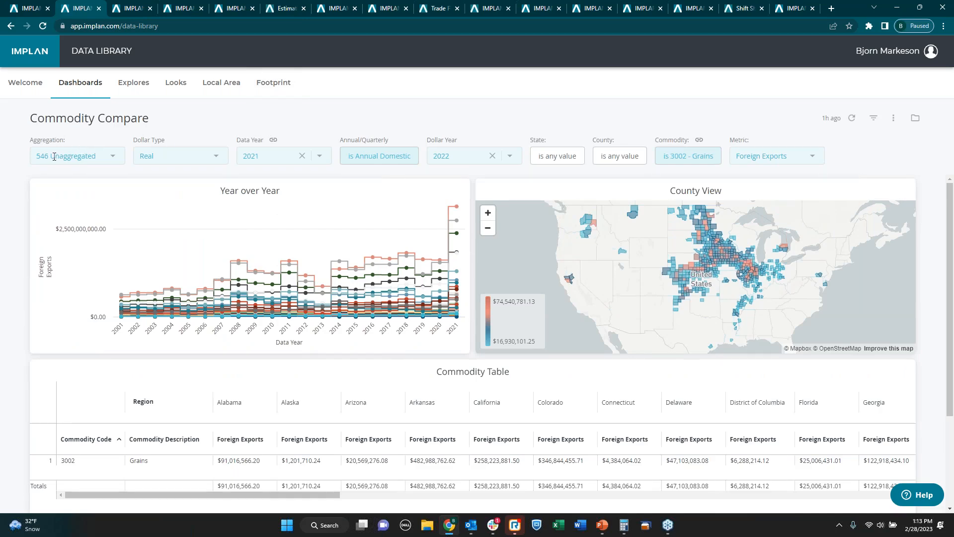
left_click(113, 158)
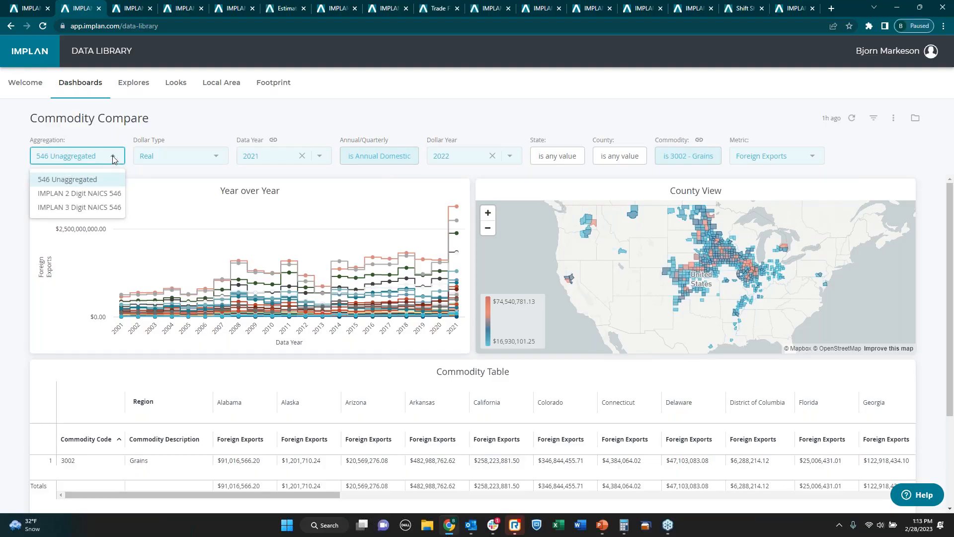
left_click(113, 158)
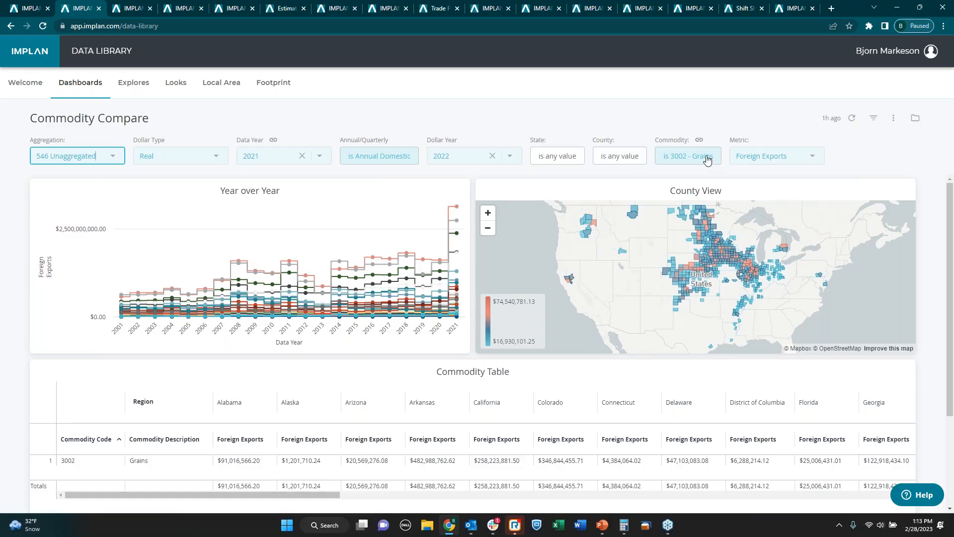
left_click(759, 161)
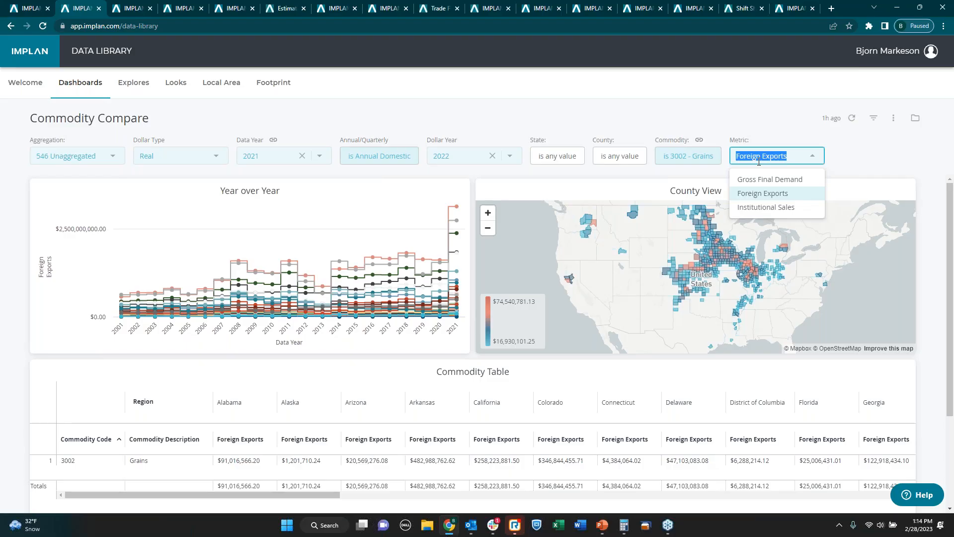
left_click(716, 120)
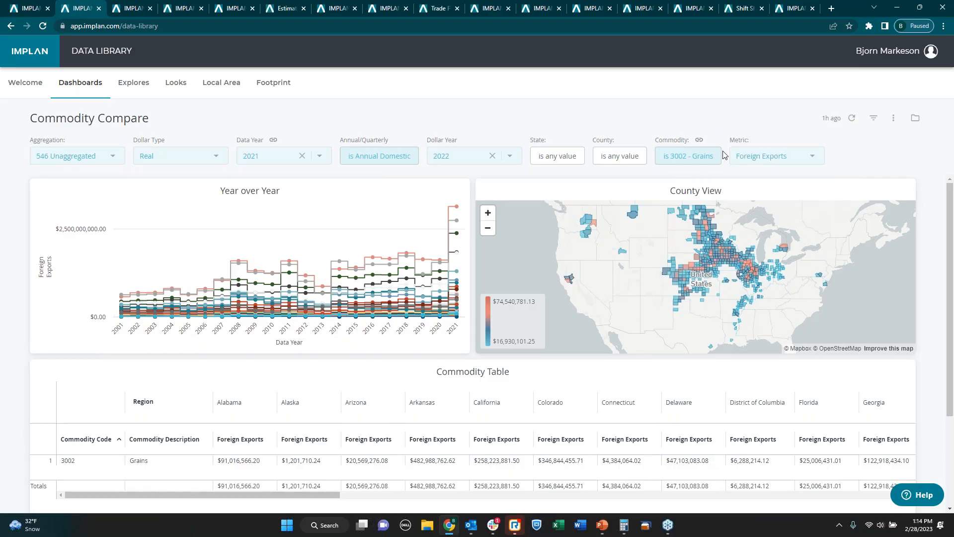
- Examine the County View map and the yearly state values in the Year over Year chart for grain exports
left_click_drag(668, 236, 671, 248)
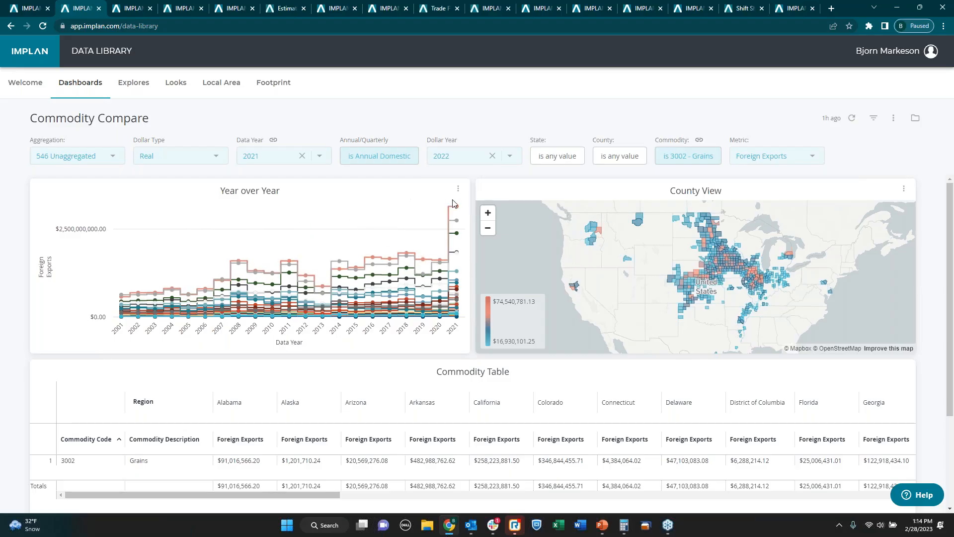
mouse_move(457, 208)
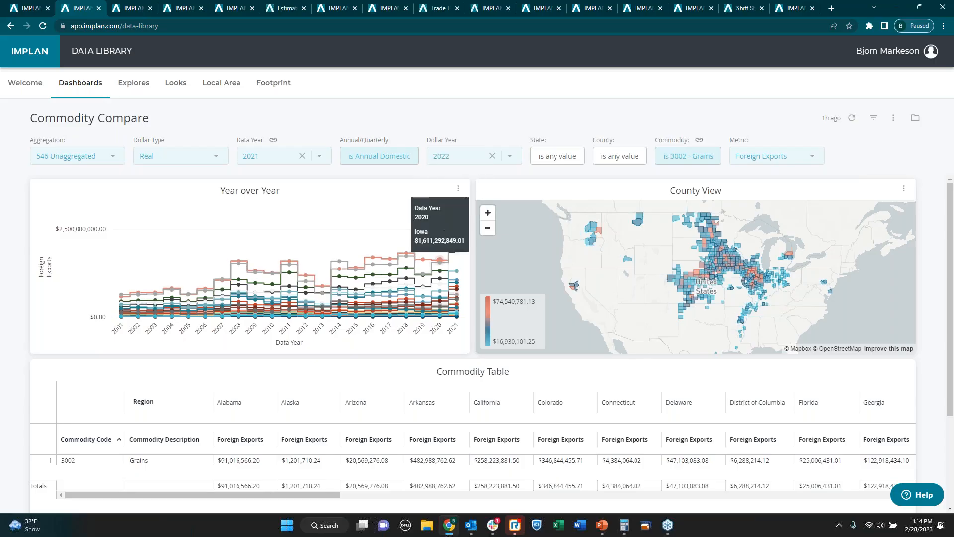
mouse_move(390, 259)
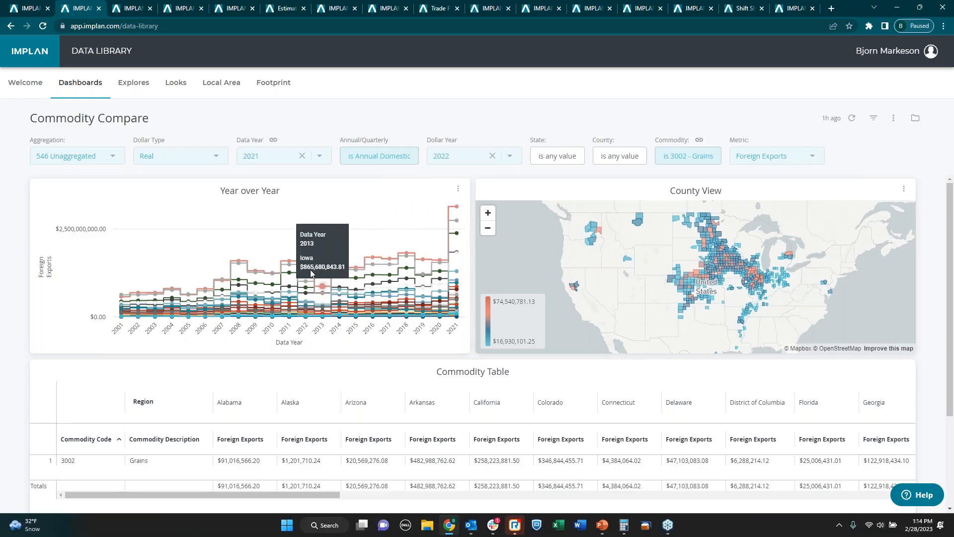
mouse_move(245, 270)
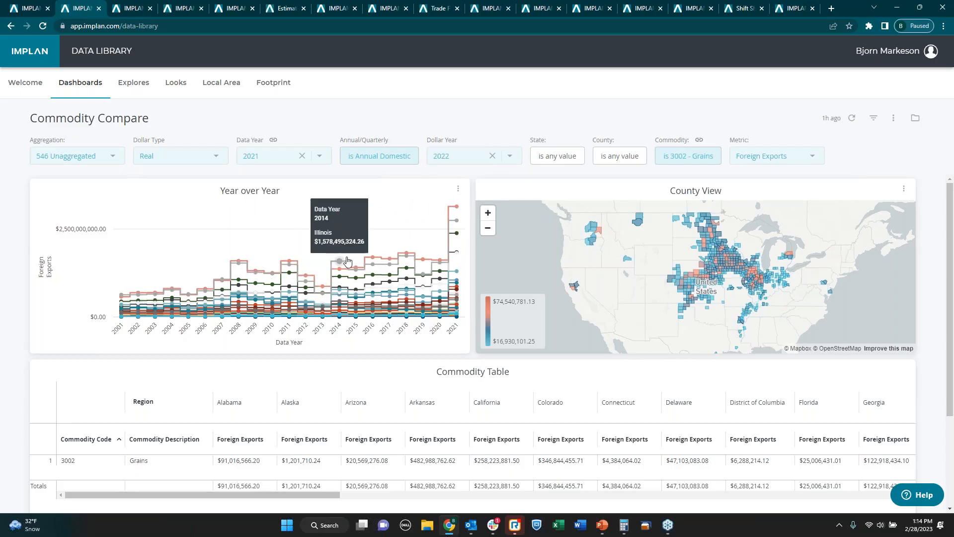
mouse_move(420, 257)
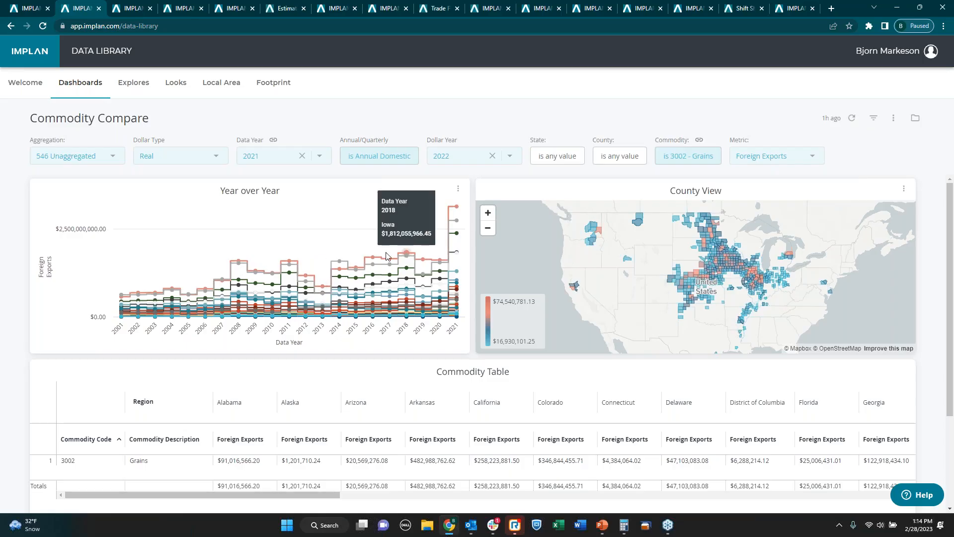
mouse_move(354, 261)
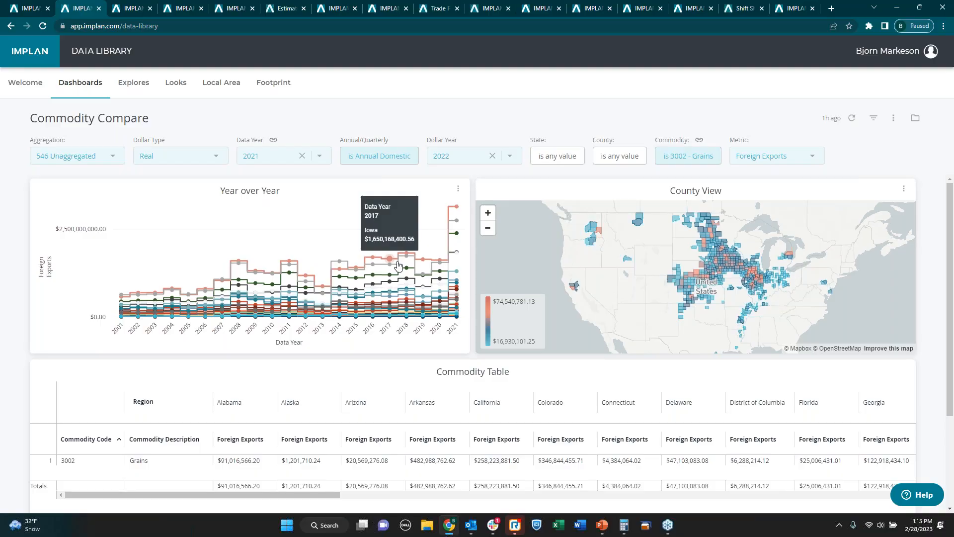
- Add 3001 - Oilseeds to the Commodity filter alongside grains and refresh the dashboard
key("Tab")
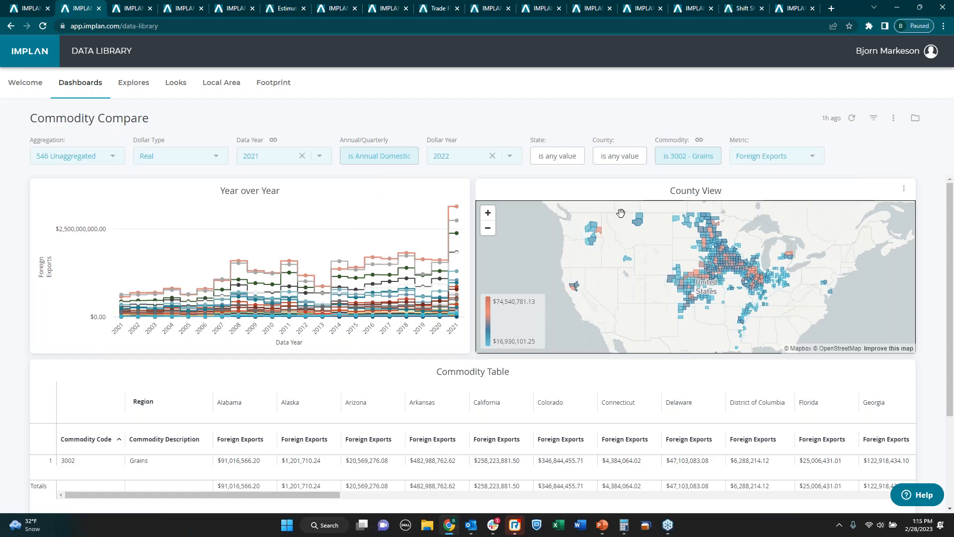
left_click(701, 160)
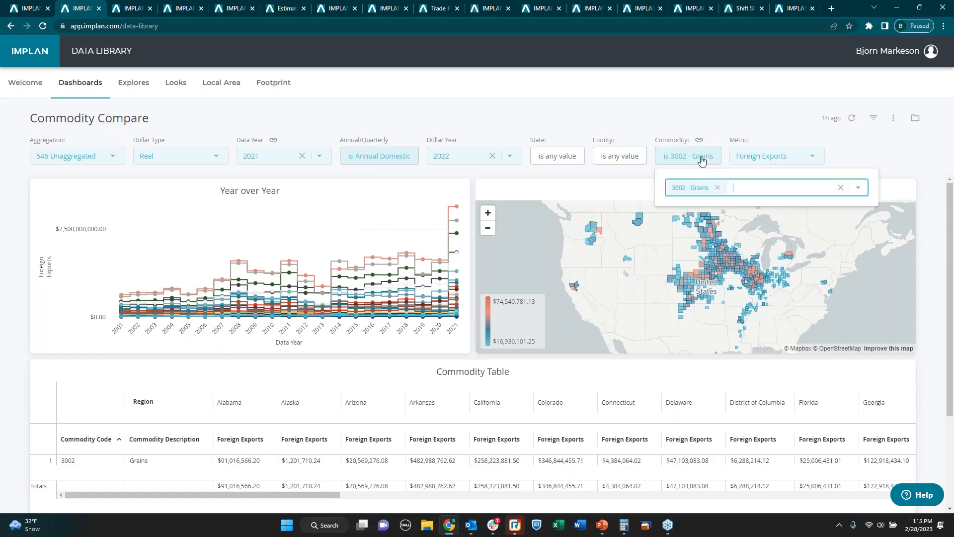
left_click(741, 189)
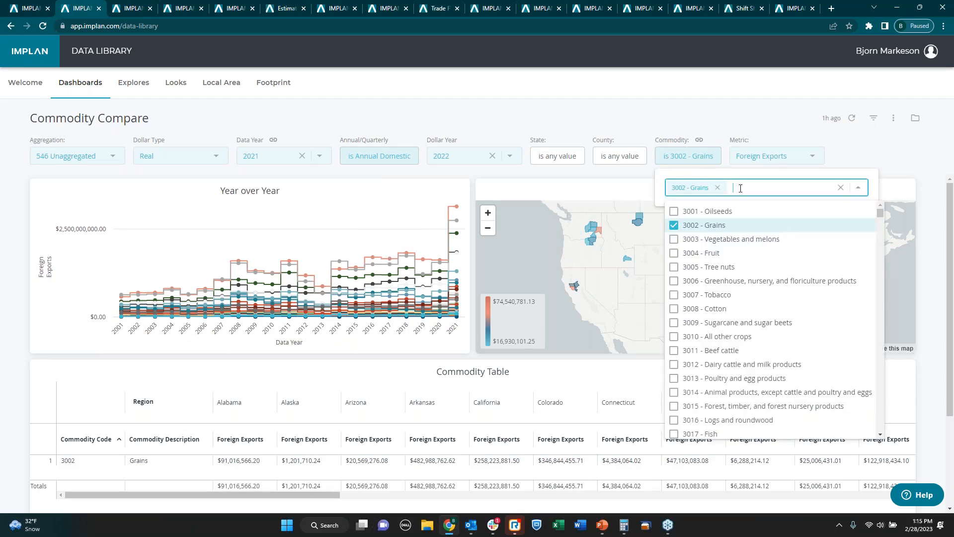
left_click(675, 212)
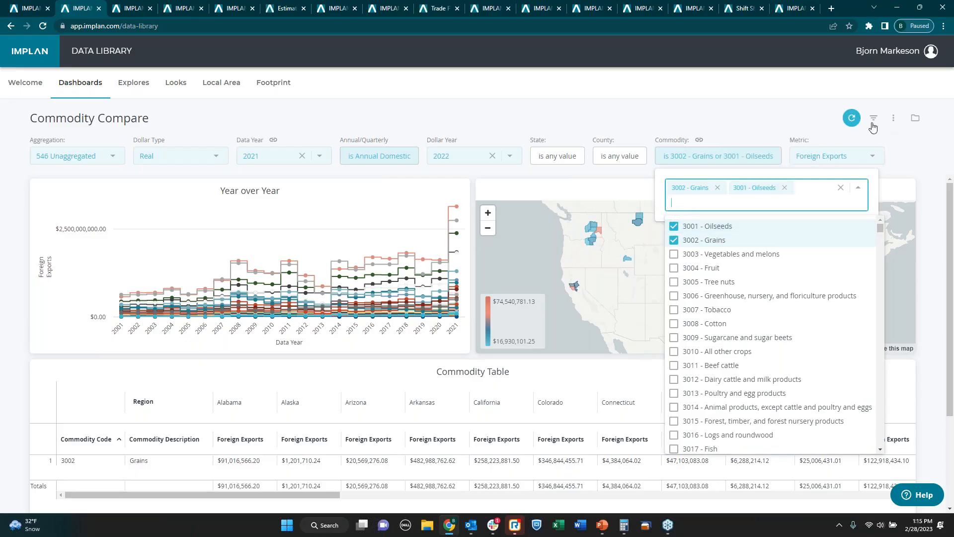
left_click(853, 121)
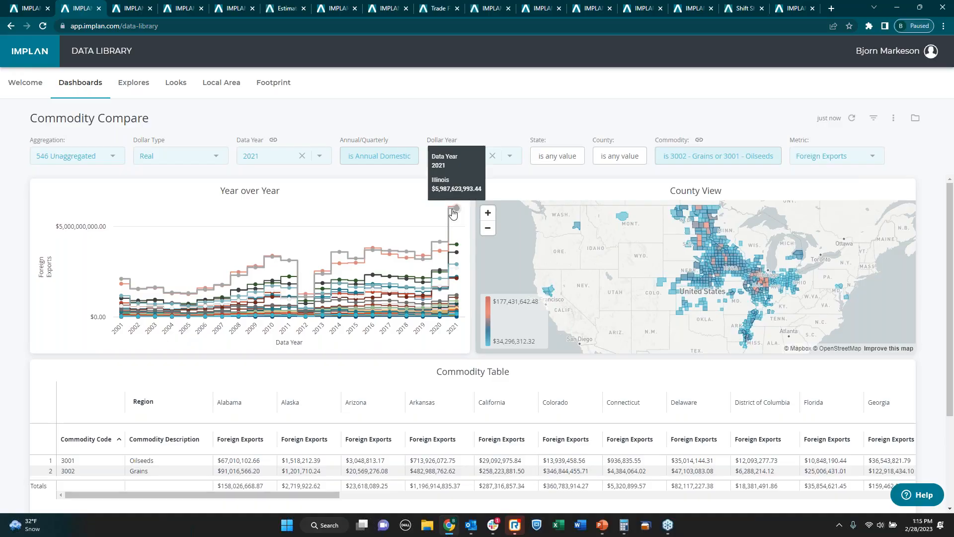
- Add every commodity from 3003 - Vegetables and melons to 3010 - All other crops to the Commodity filter and refresh the dashboard
left_click(739, 158)
left_click(826, 201)
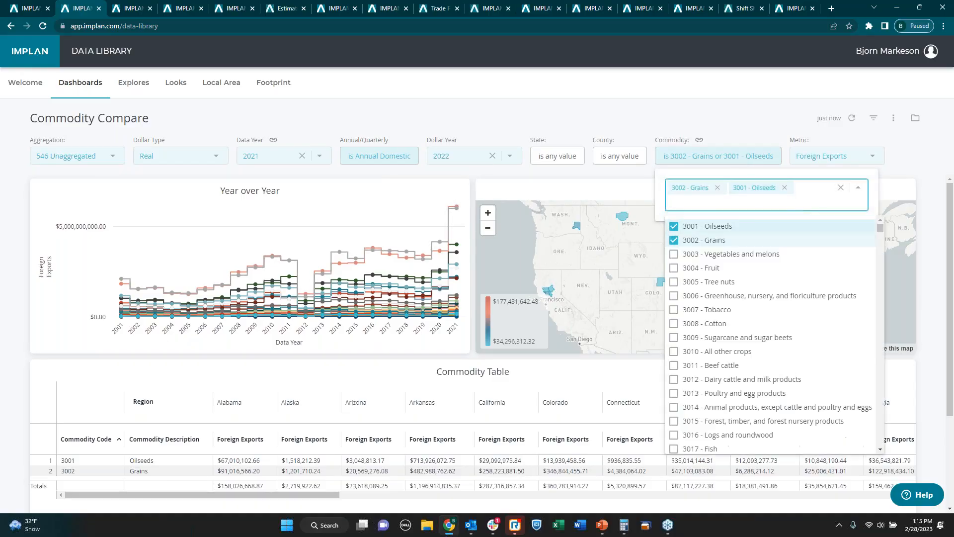
left_click(674, 254)
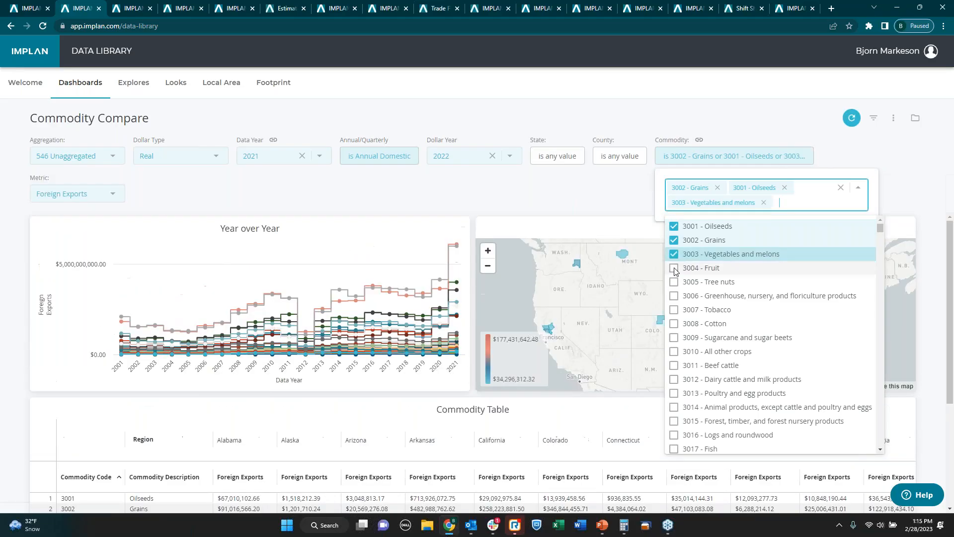
left_click(675, 268)
left_click(675, 297)
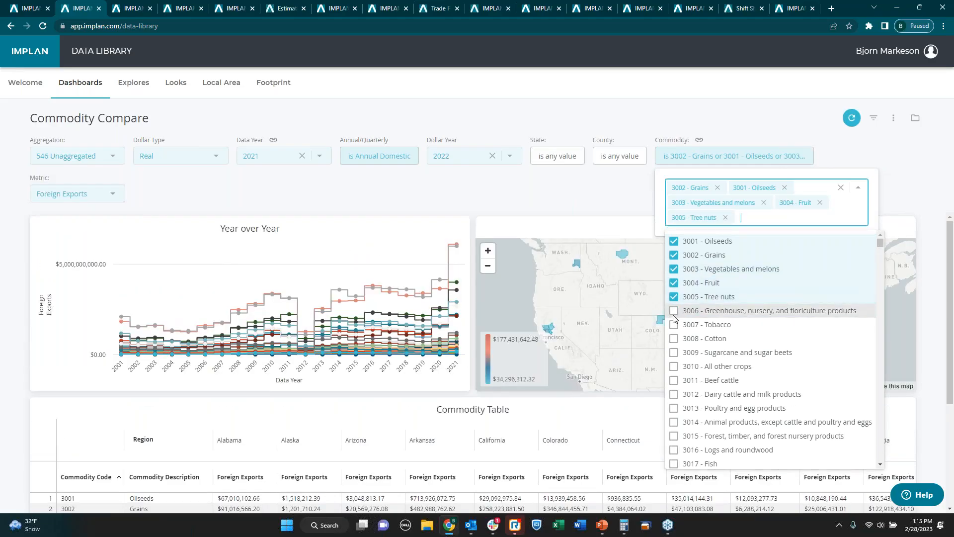
left_click(675, 311)
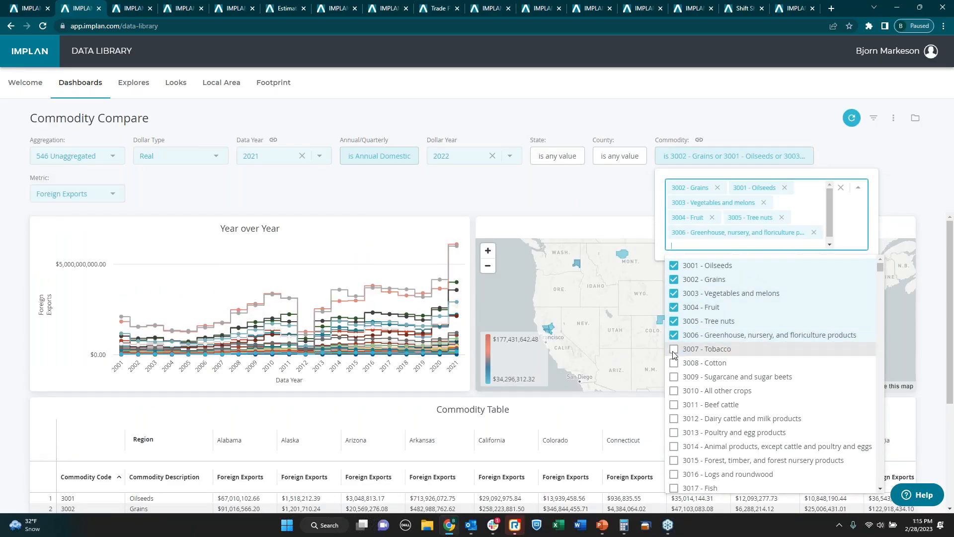
left_click(674, 351)
left_click(674, 364)
left_click(675, 378)
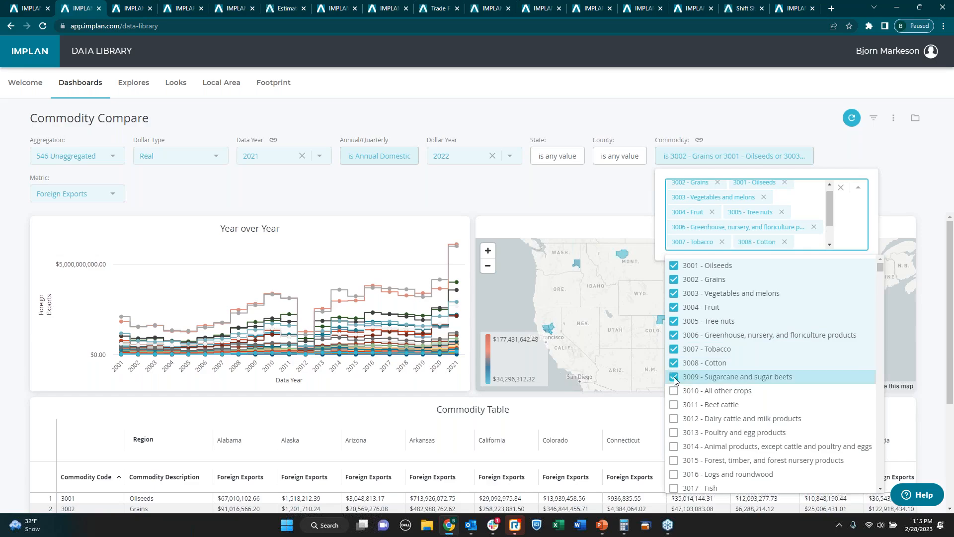
left_click(674, 391)
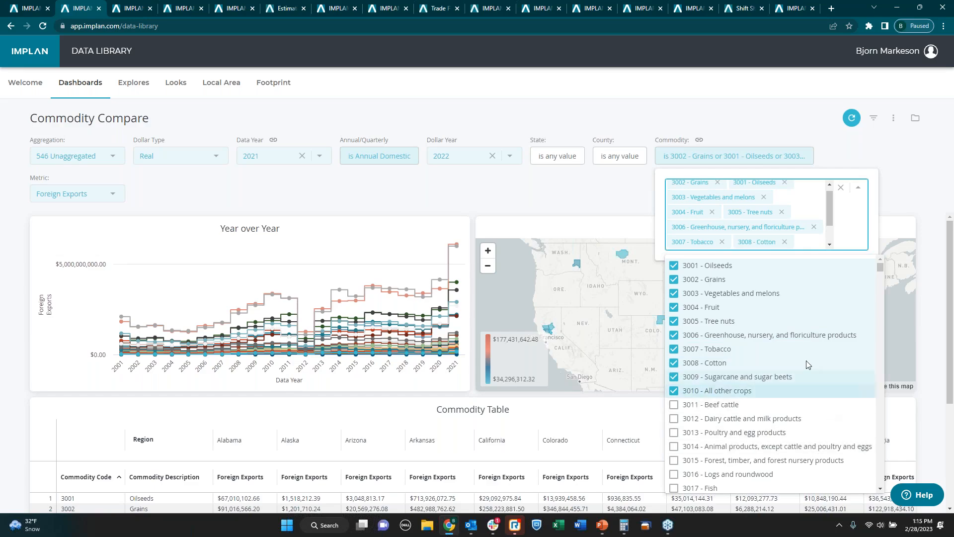
left_click(853, 119)
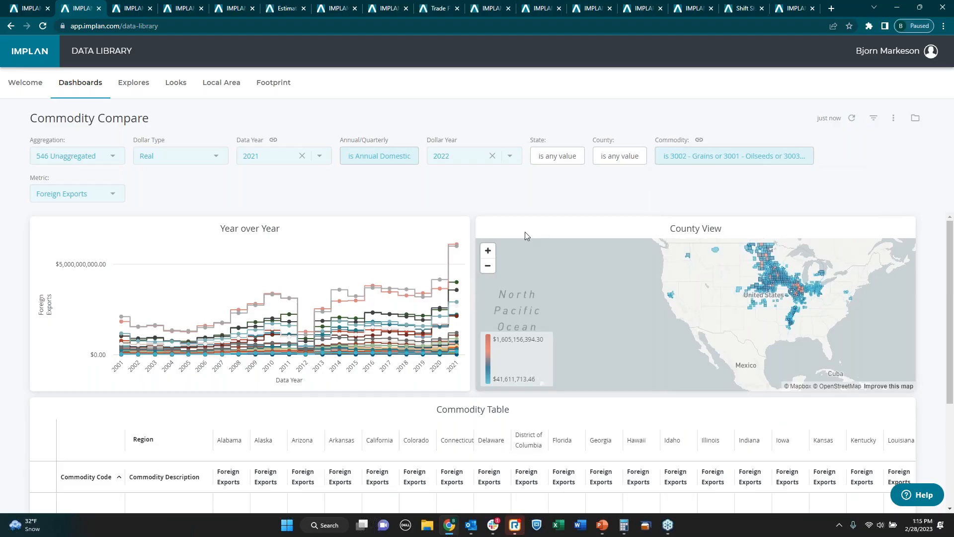
- Examine the County View map of crop exports, from the California counties to the whole United States
left_click(489, 252)
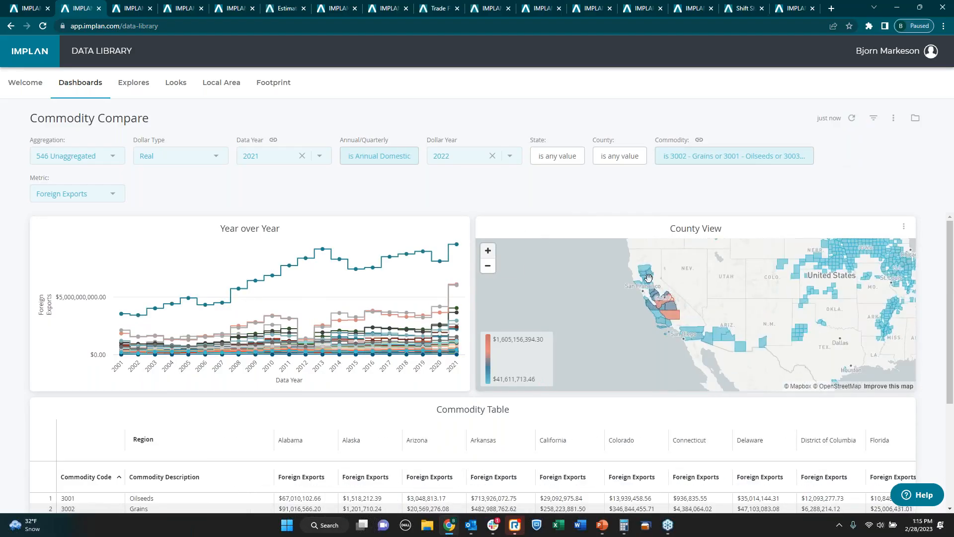
left_click_drag(766, 307, 693, 322)
scroll(693, 322, "down", 3)
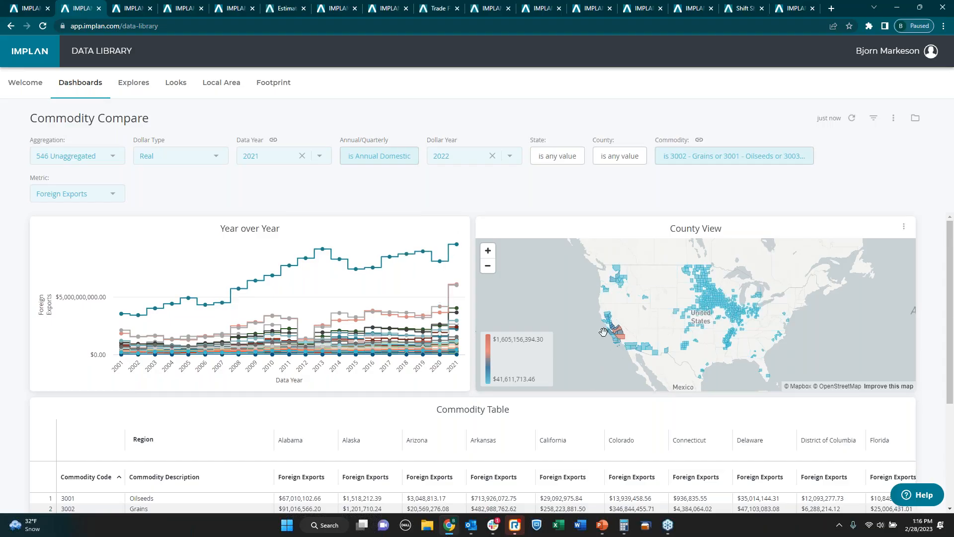
left_click_drag(712, 358, 655, 349)
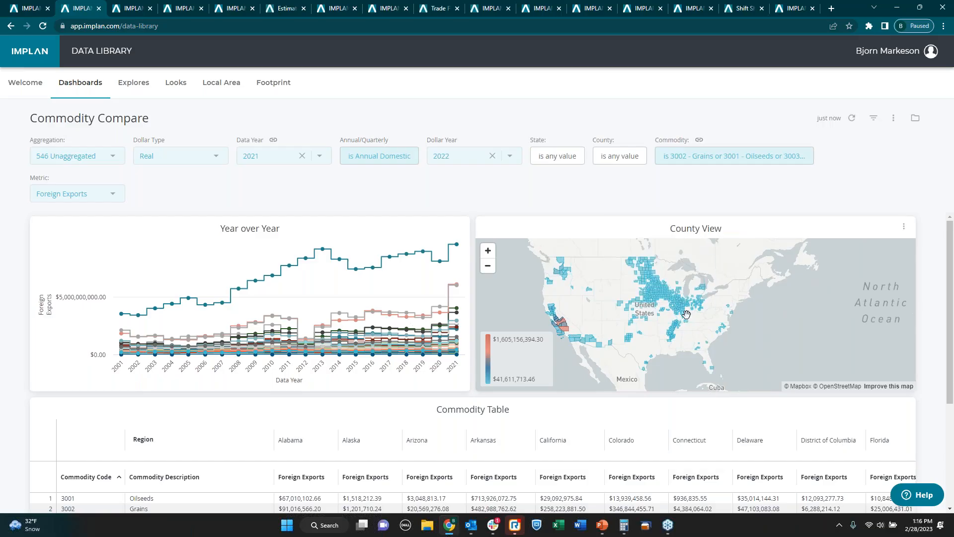
mouse_move(566, 332)
- Review the Commodity Table for the ten crops by state and check its explore and download options
scroll(361, 463, "down", 1)
scroll(361, 463, "down", 3)
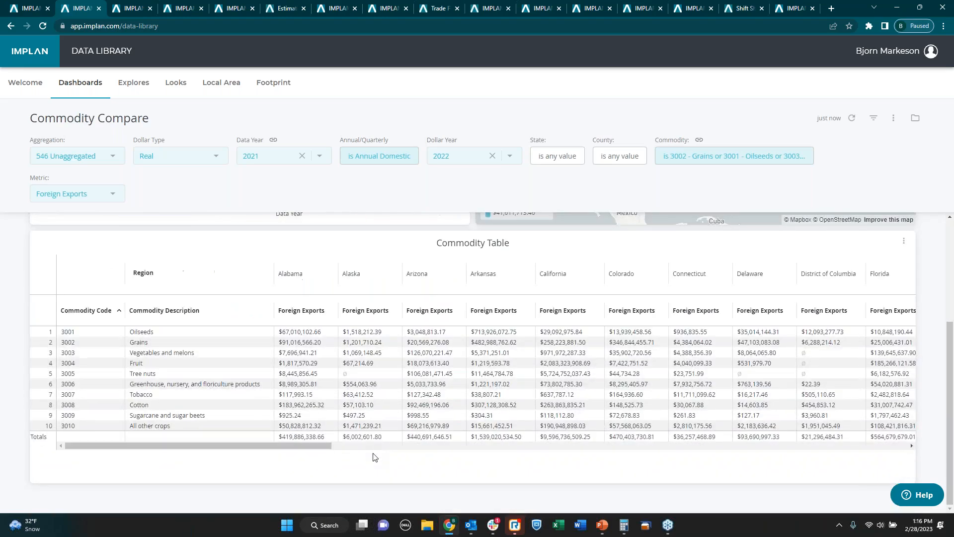
left_click(904, 242)
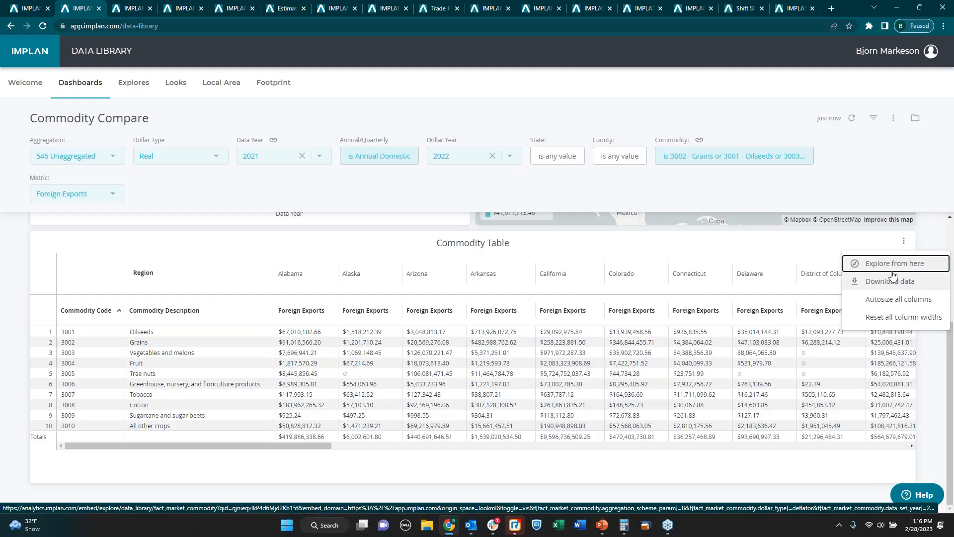
left_click(929, 239)
scroll(796, 378, "up", 3)
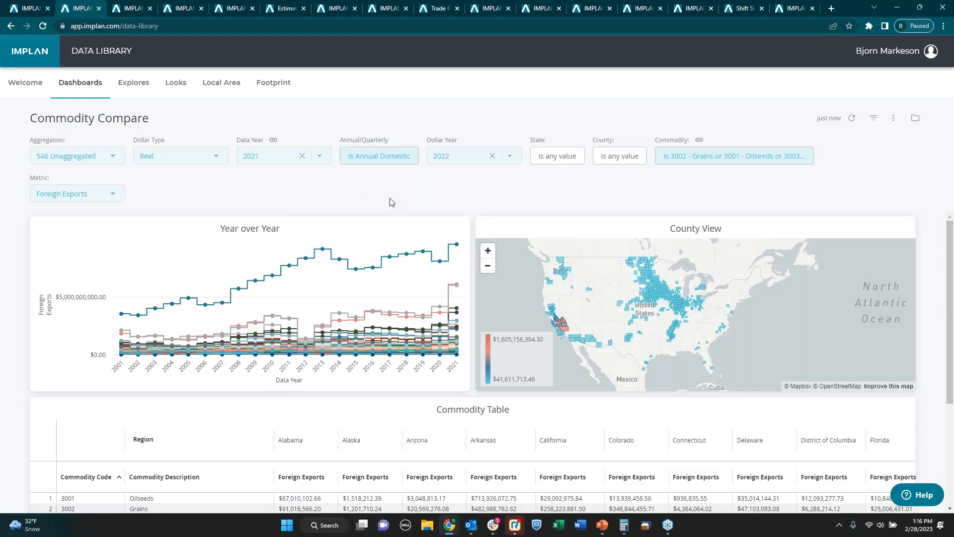
- Check the Metric choices of the commodity dashboard and switch to the Industry Compare dashboard
left_click(69, 195)
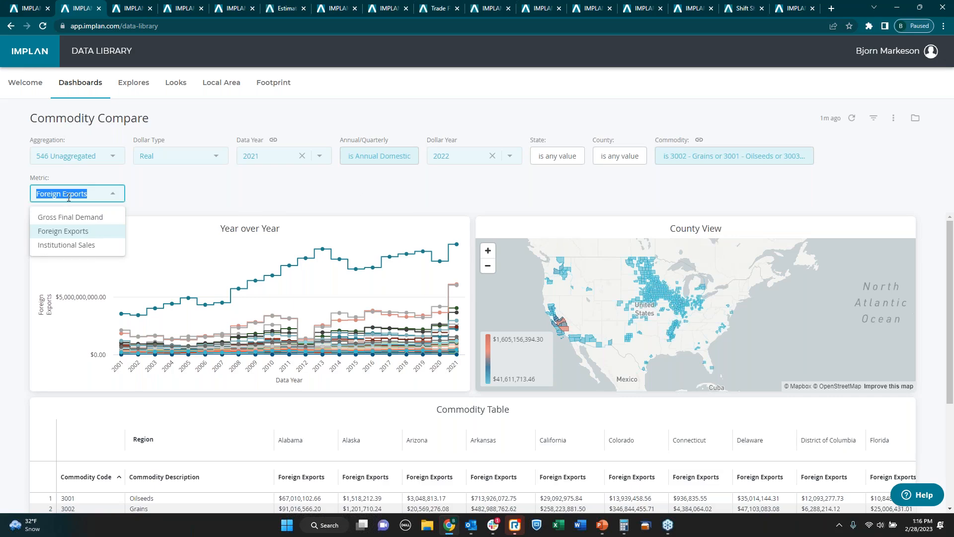
left_click(130, 7)
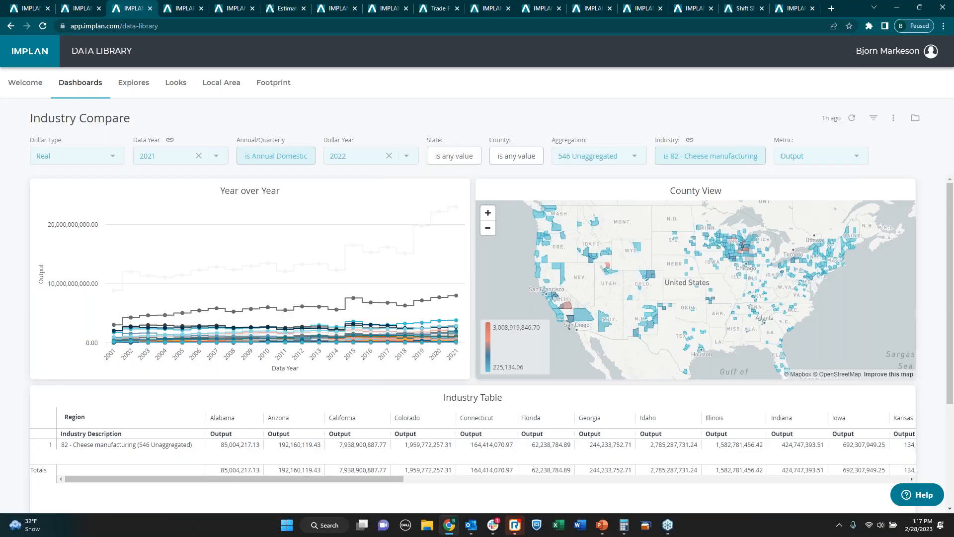
- Check the Aggregation choices, set the State filter to Wisconsin and refresh the Industry Compare dashboard
left_click(597, 156)
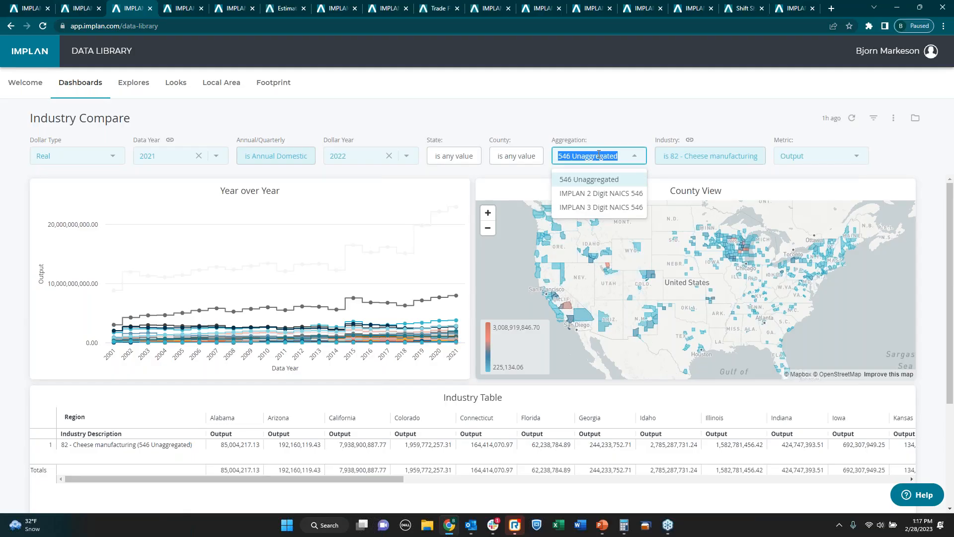
left_click(720, 123)
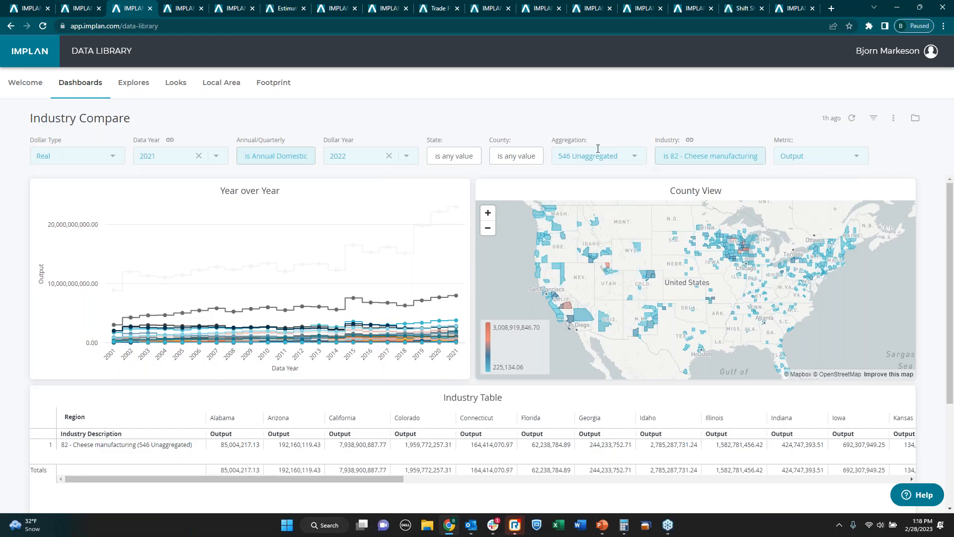
left_click(517, 156)
left_click(448, 157)
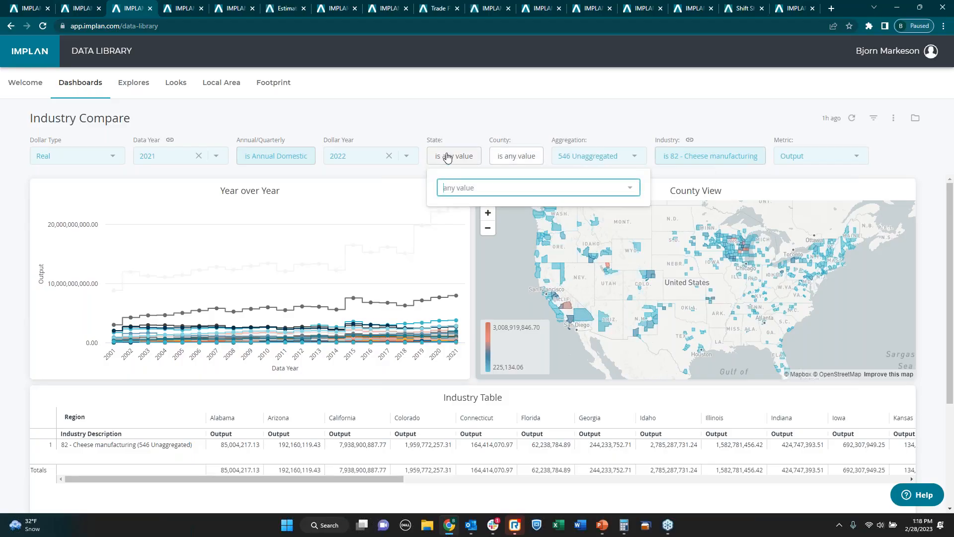
left_click(477, 186)
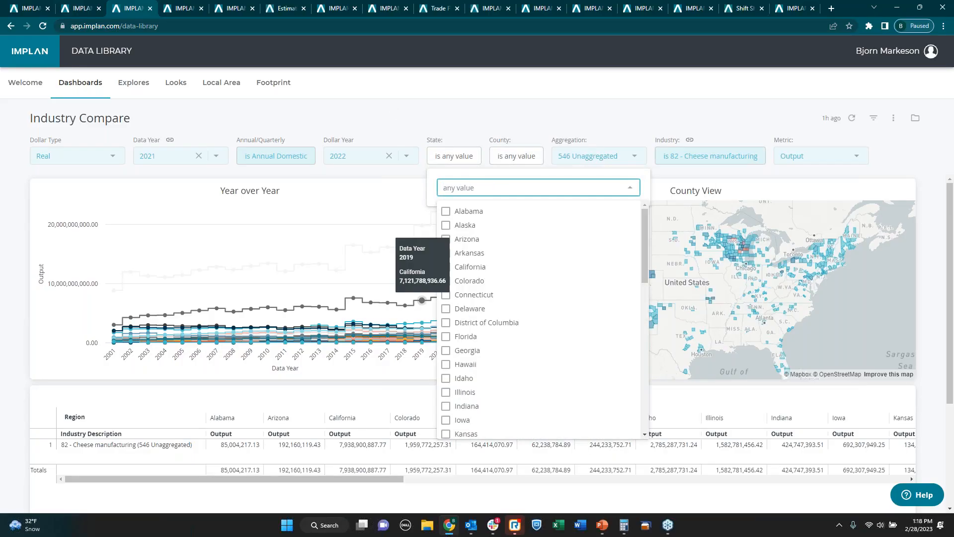
scroll(472, 361, "down", 4)
scroll(473, 362, "down", 5)
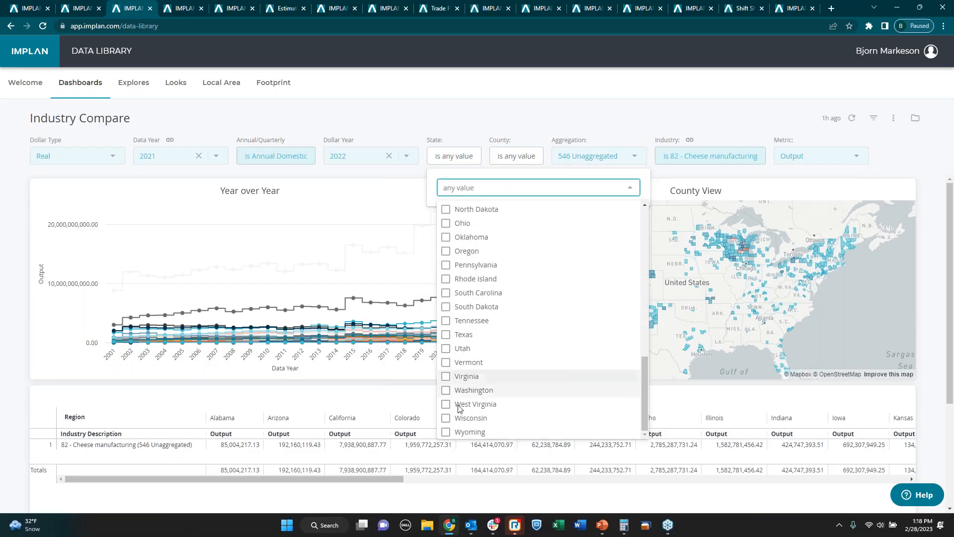
left_click(449, 419)
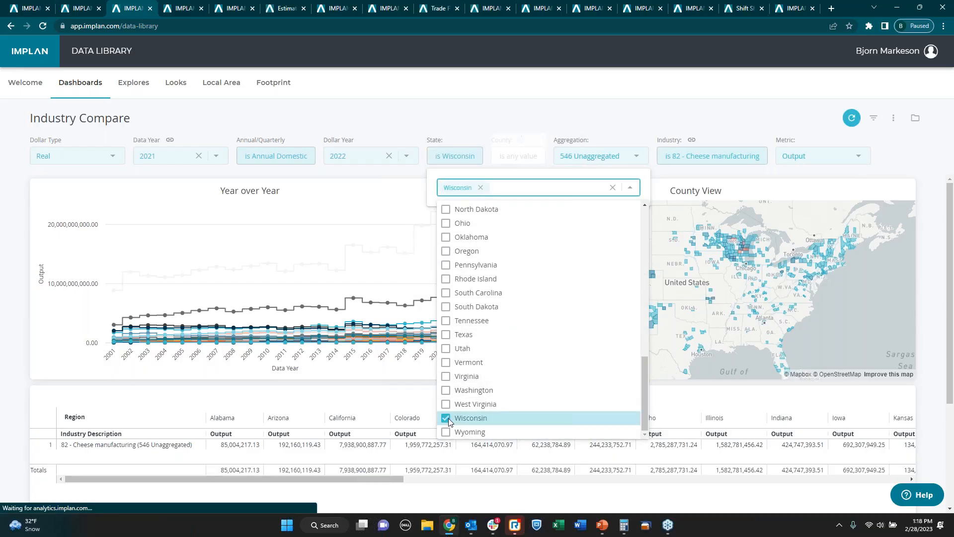
left_click(851, 119)
left_click(851, 119)
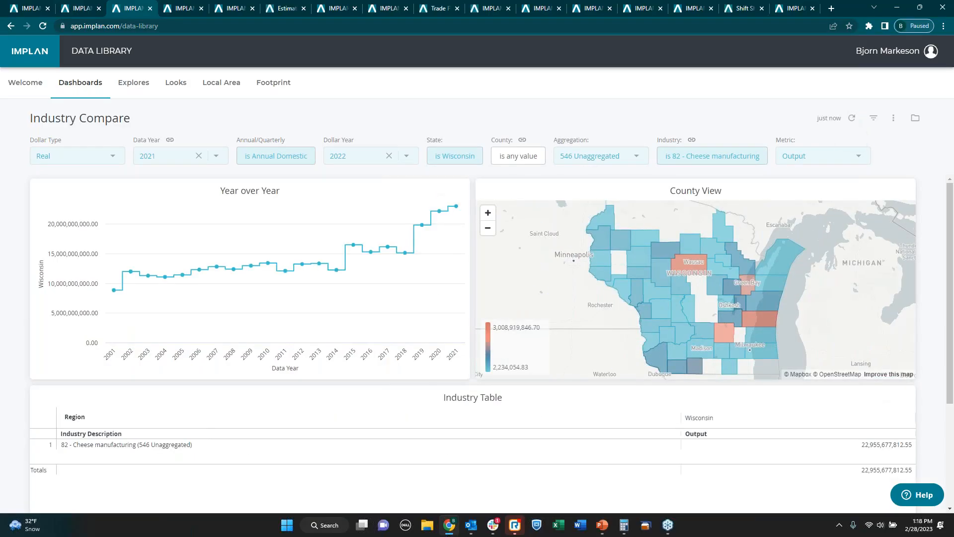
- Examine the County View map around Wisconsin and check its explore and download options
left_click(488, 228)
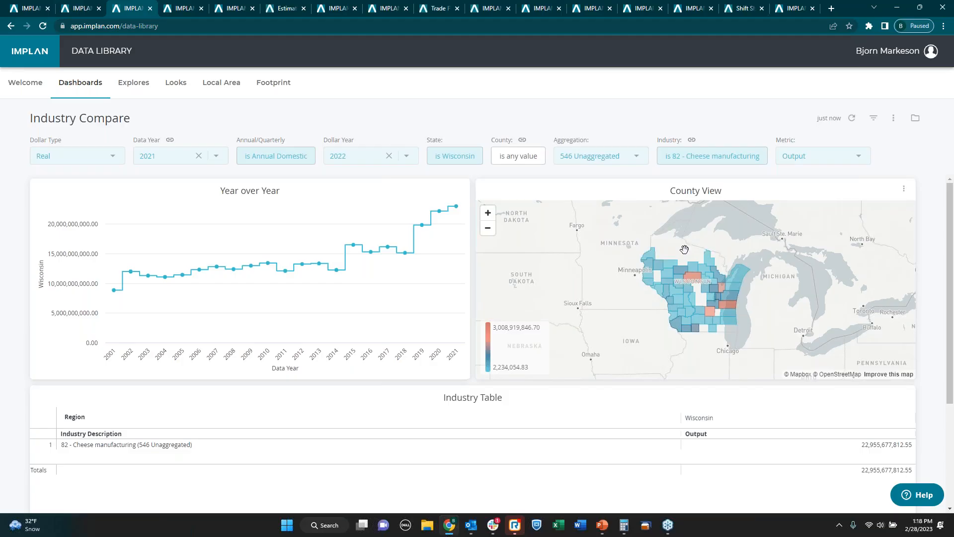
left_click(905, 190)
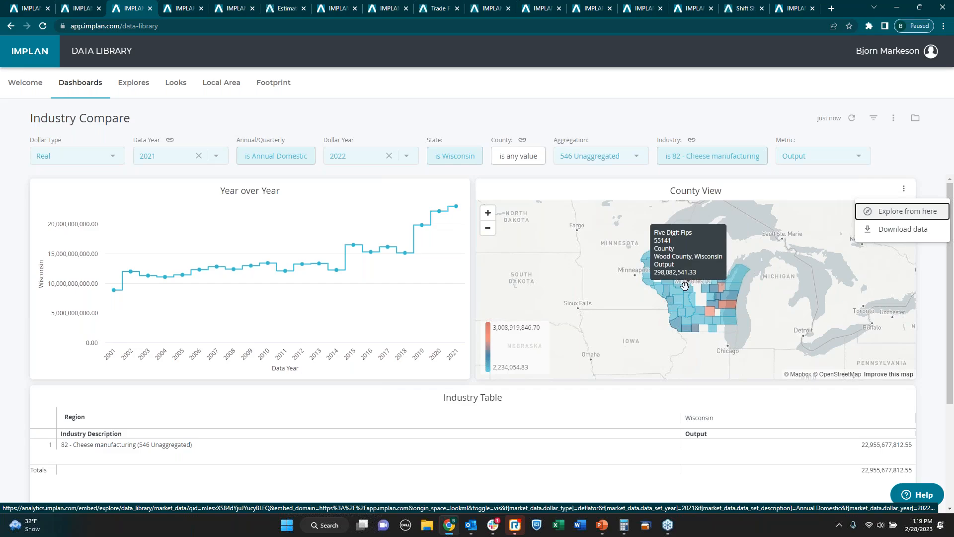
left_click(915, 160)
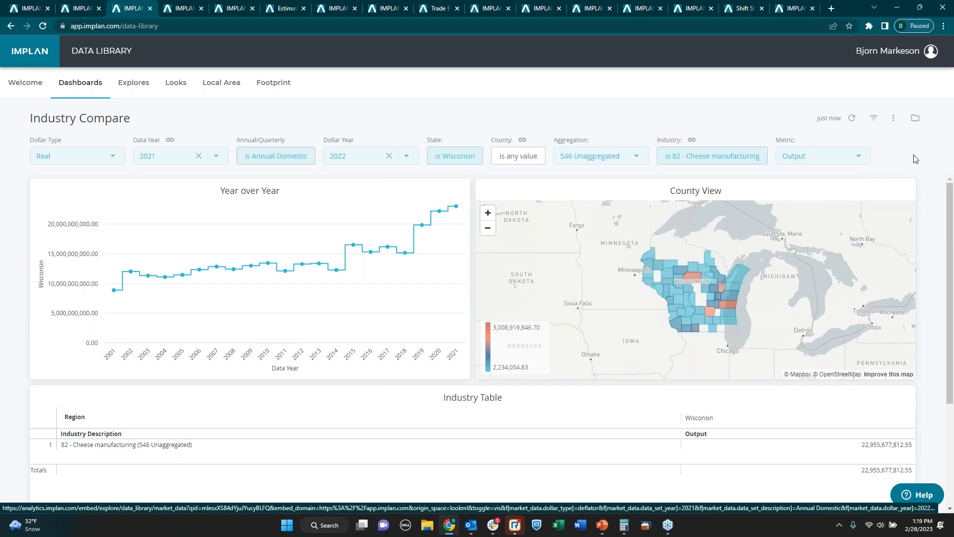
- Set the Metric to Average Employee Compensation for Wisconsin cheese manufacturing and refresh the dashboard
left_click(794, 157)
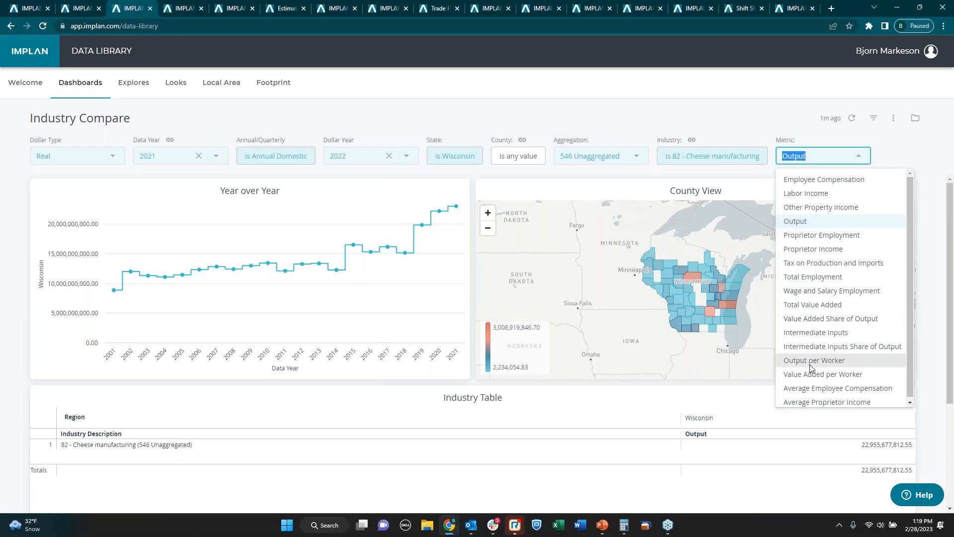
left_click(814, 264)
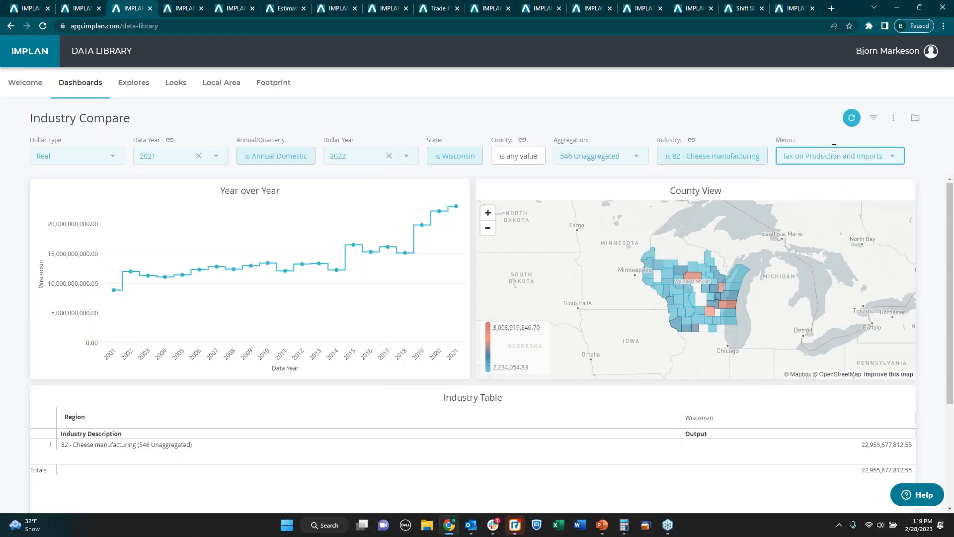
left_click(848, 156)
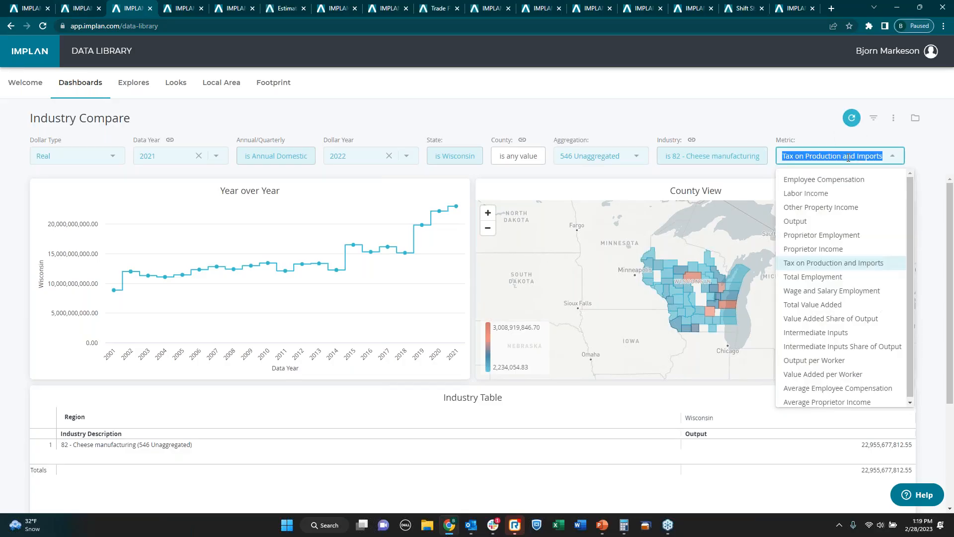
left_click(829, 388)
left_click(853, 119)
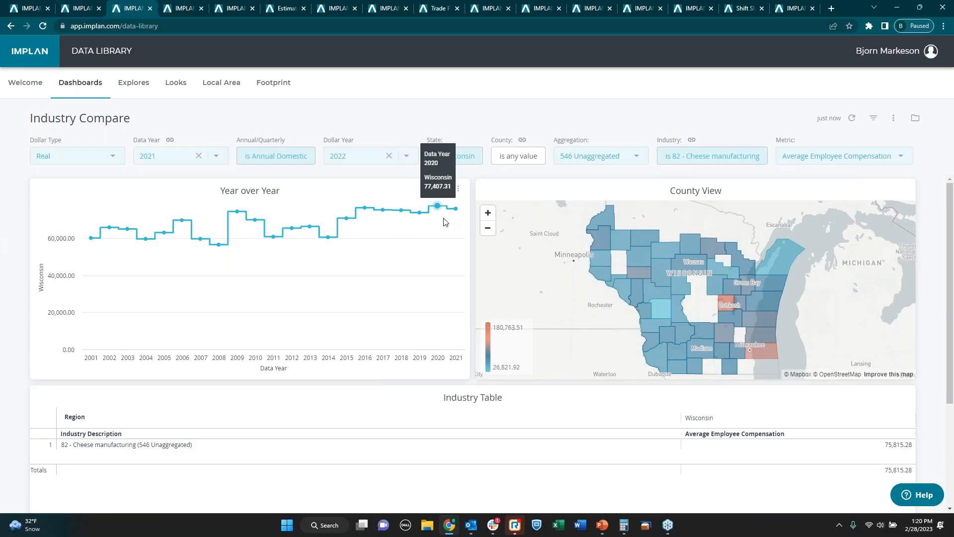
- Set the Metric to Wage and Salary Employment and refresh the Wisconsin cheese manufacturing data
left_click(816, 155)
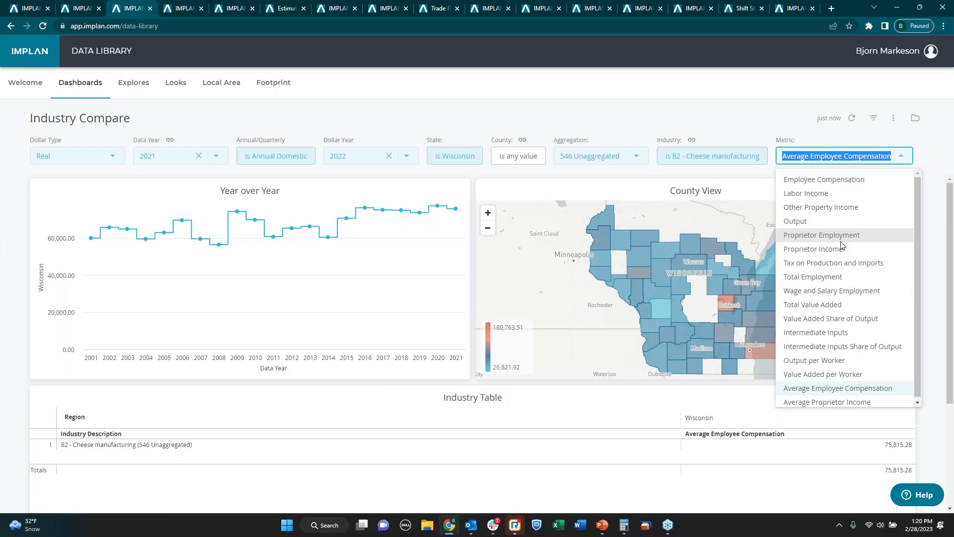
left_click(832, 291)
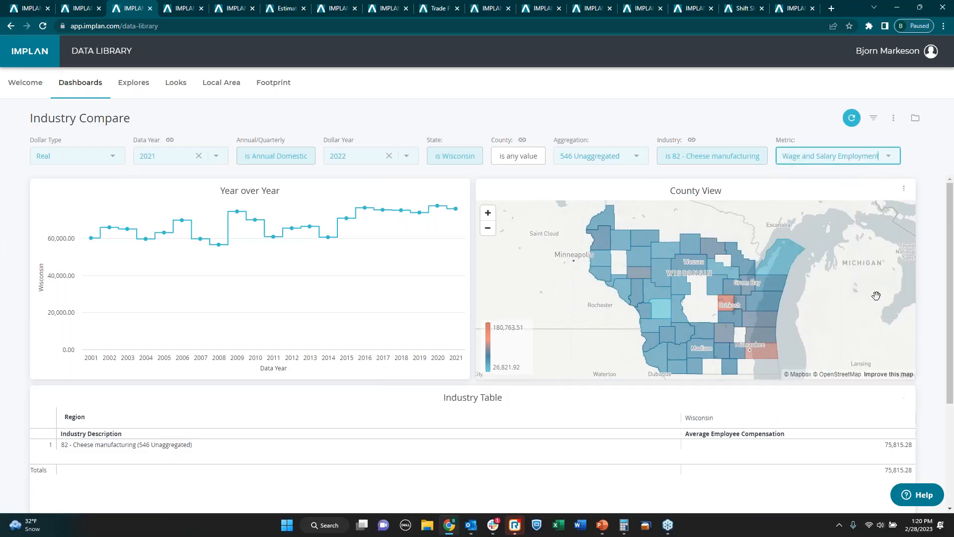
left_click(853, 122)
left_click(853, 119)
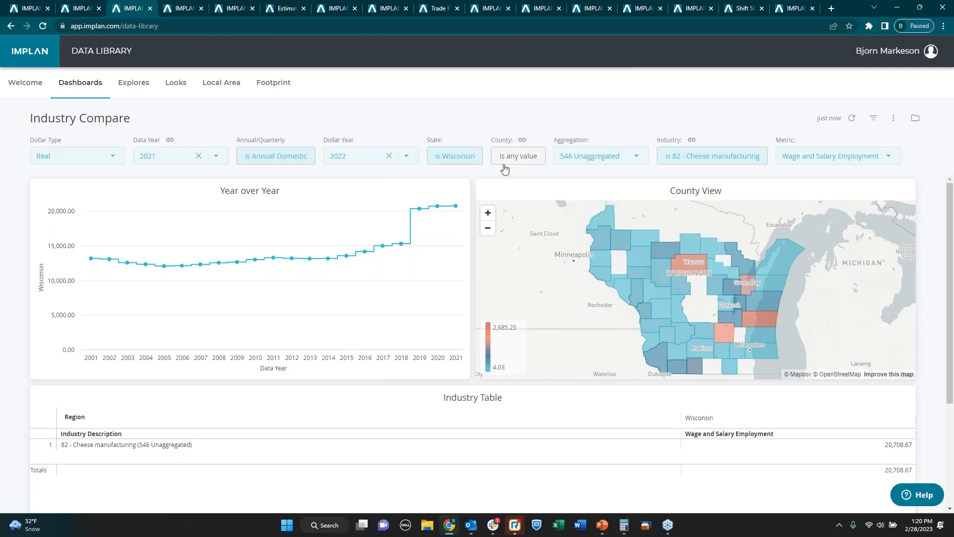
- Remove Wisconsin from the State filter and check the available Metric choices
left_click(470, 157)
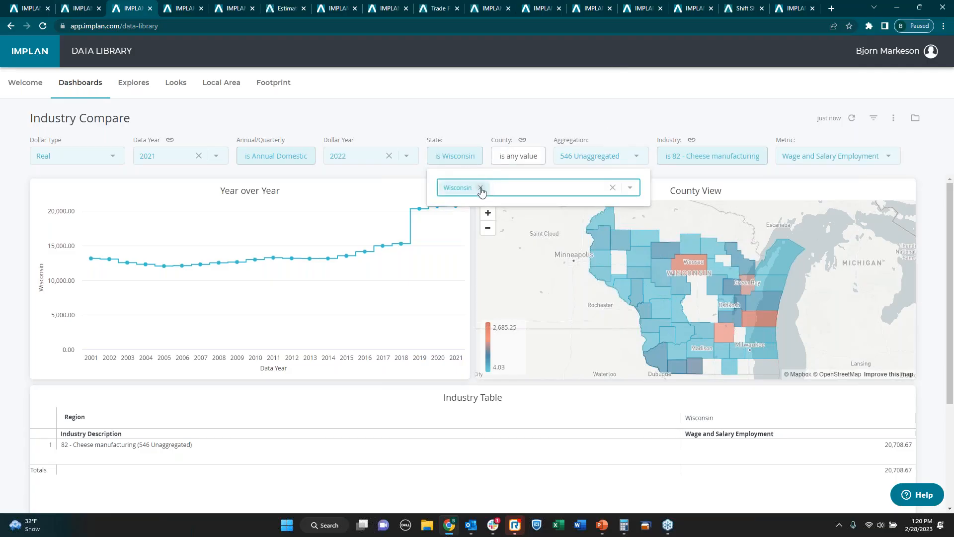
left_click(481, 188)
left_click(806, 158)
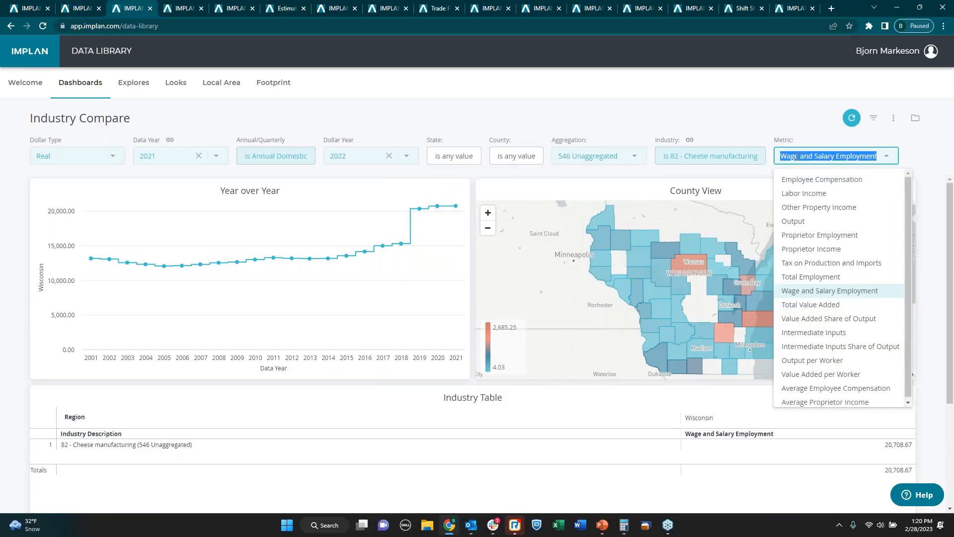
- Replace cheese manufacturing in the Industry filter with 281 - Turbine and turbine generator set units manufacturing and refresh the dashboard
left_click(707, 158)
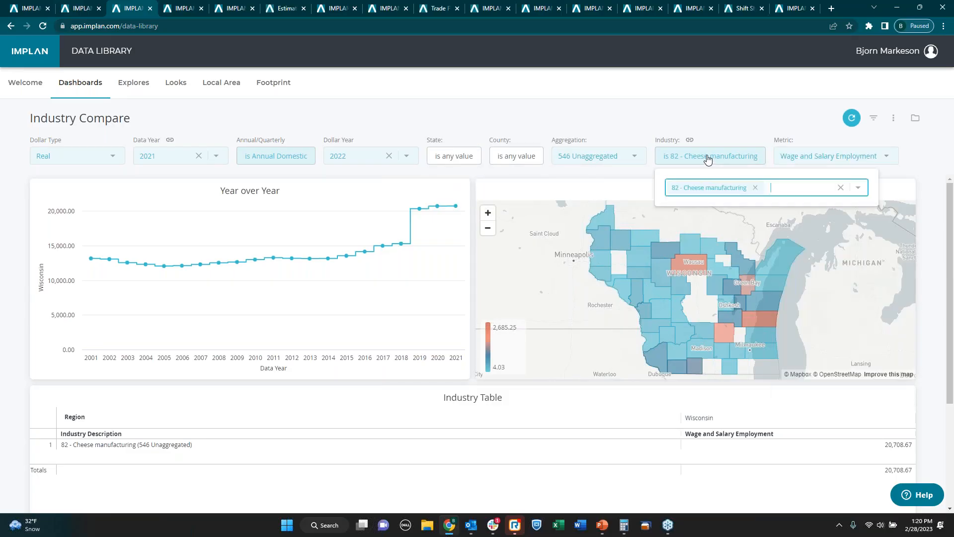
left_click(756, 188)
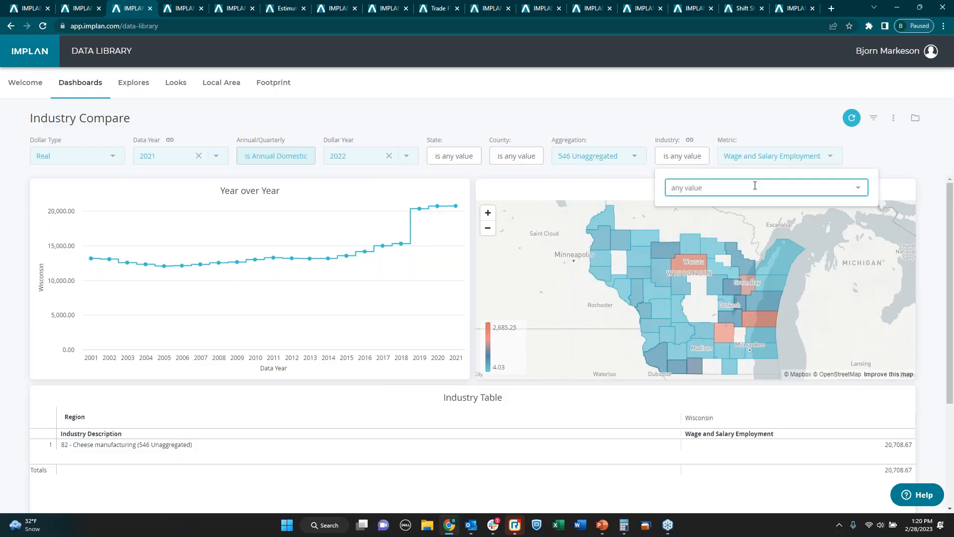
type("281")
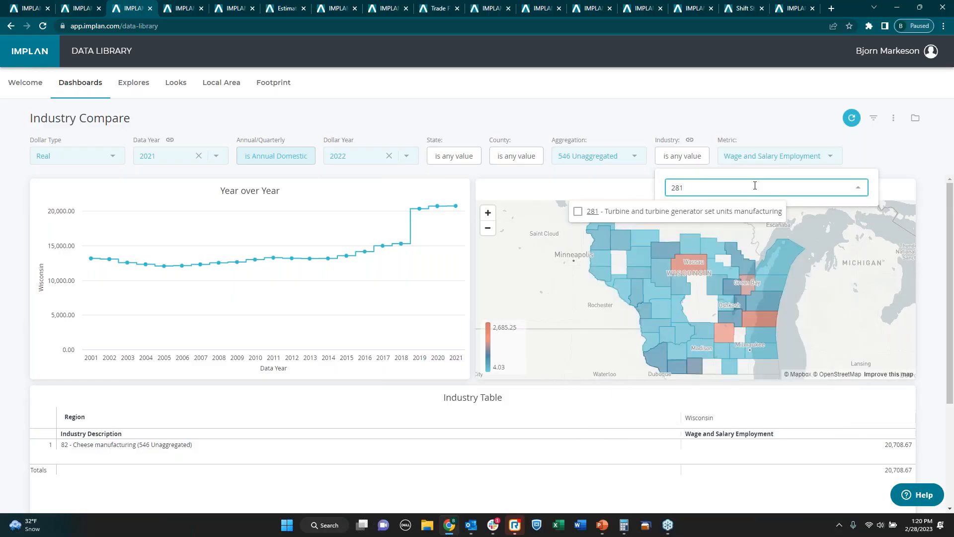
left_click(581, 211)
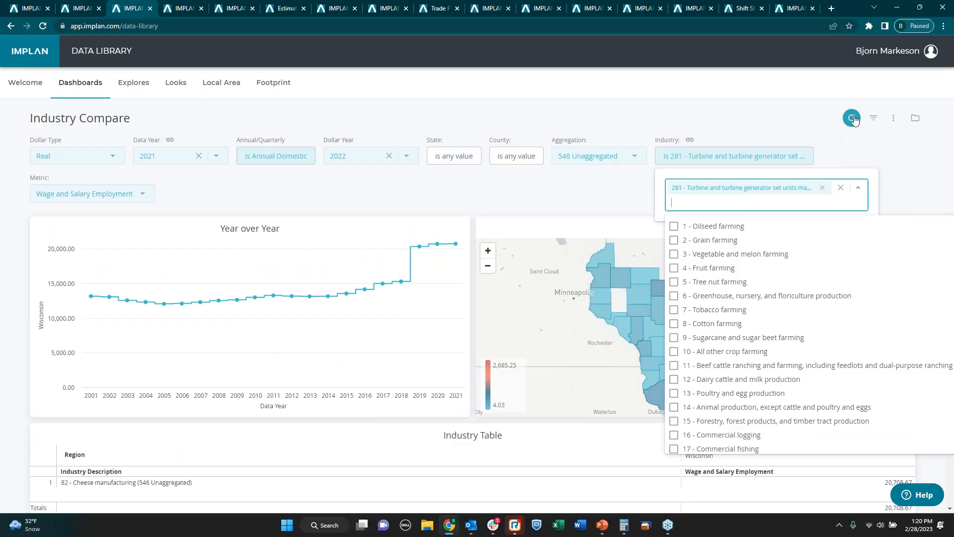
left_click(853, 118)
left_click(853, 119)
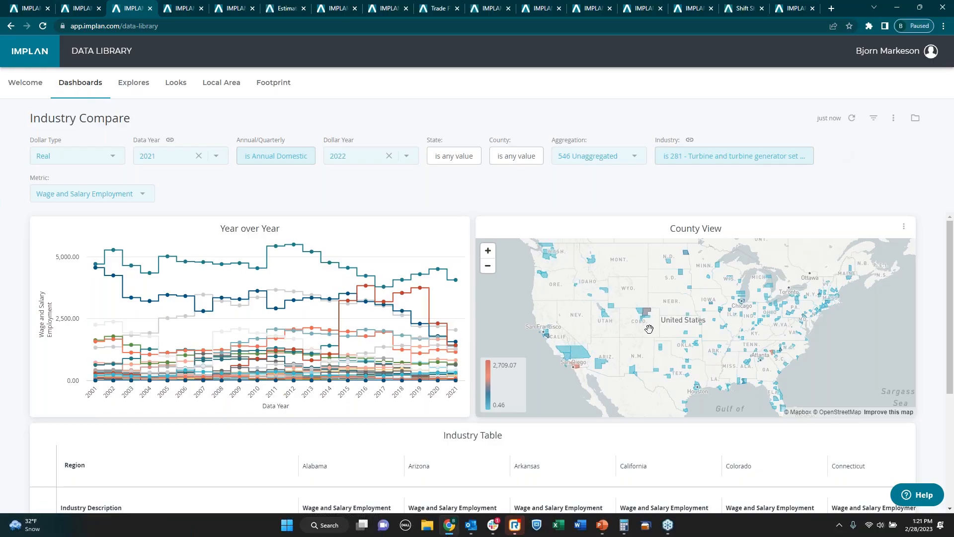
- Examine turbine manufacturing employment on the County View map in the Southeast, around San Diego and across the whole United States
mouse_move(701, 320)
left_click_drag(779, 349, 730, 289)
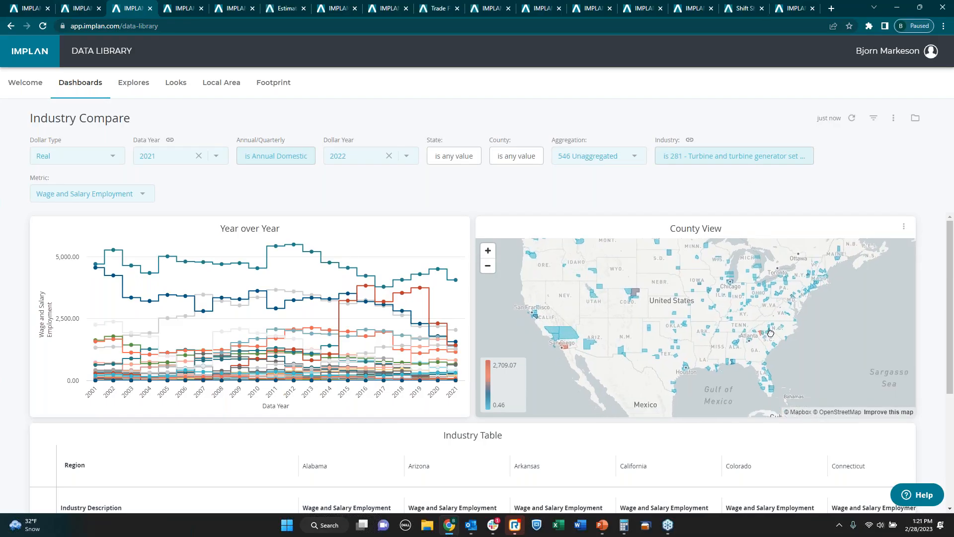
left_click(488, 252)
left_click(488, 251)
left_click(488, 251)
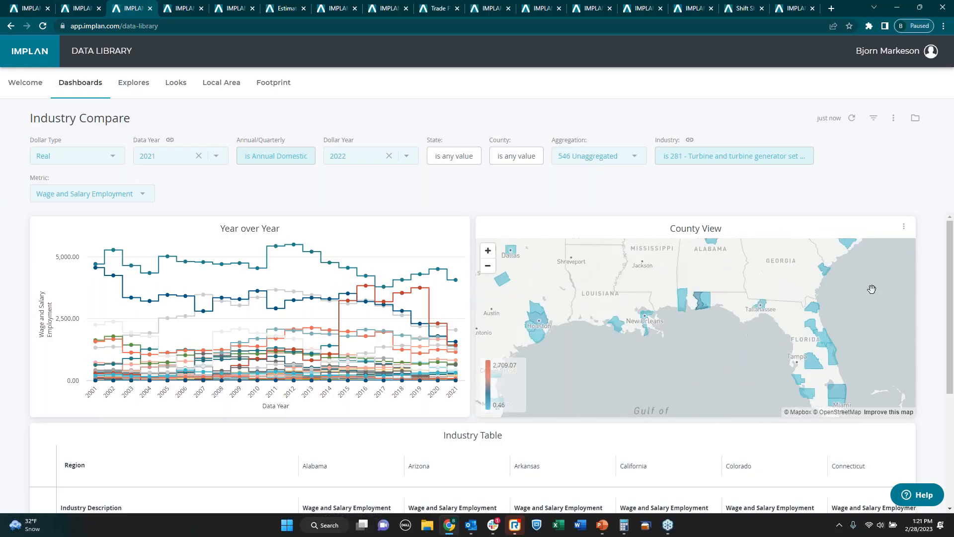
left_click_drag(867, 282, 780, 383)
mouse_move(725, 285)
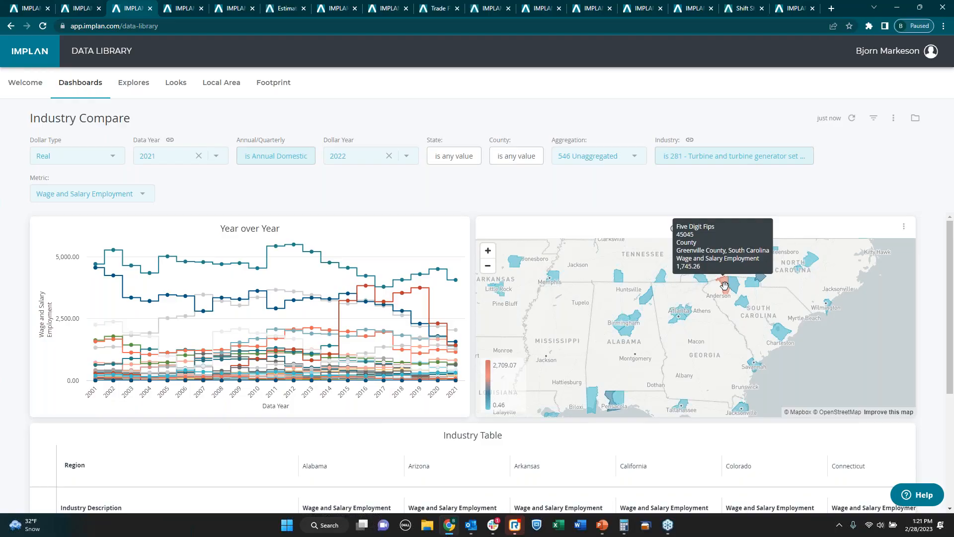
left_click(488, 265)
left_click_drag(551, 295, 604, 275)
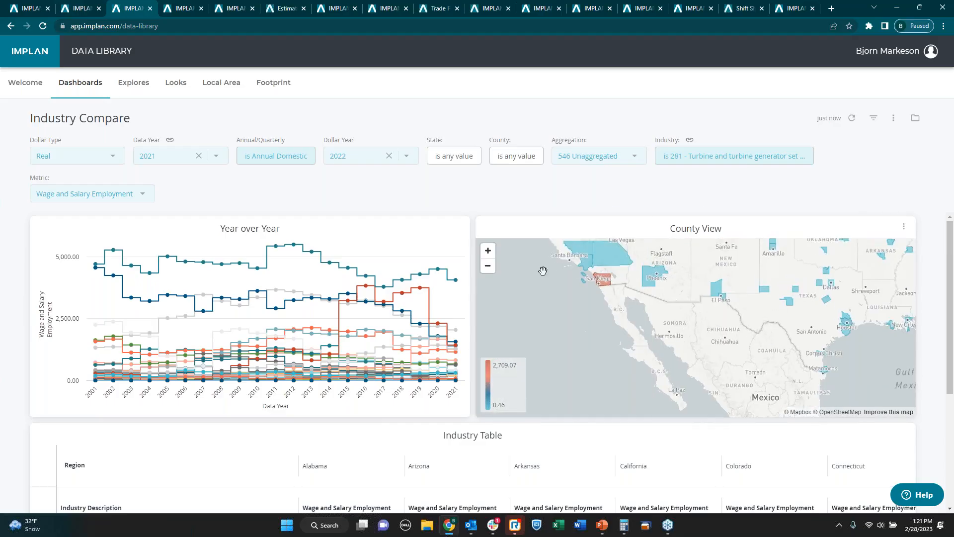
left_click(488, 266)
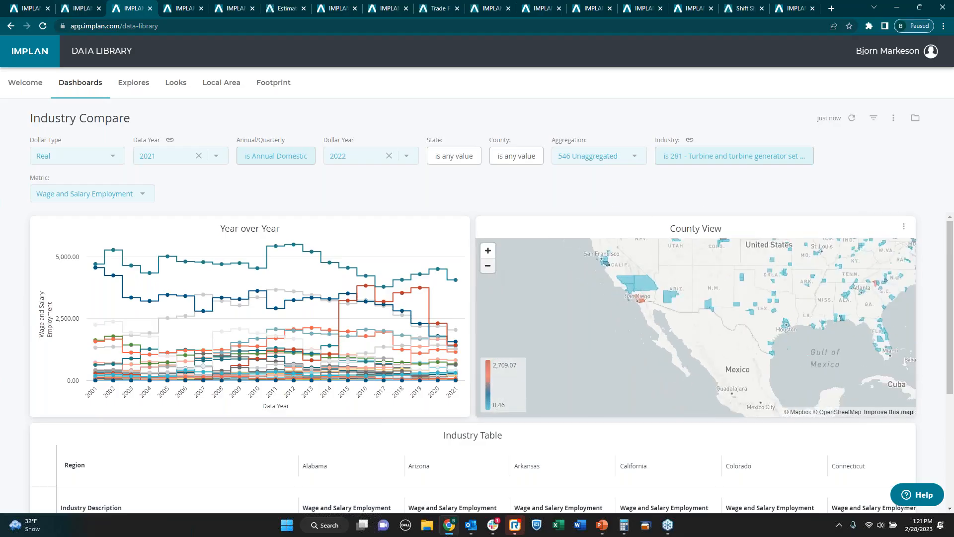
left_click_drag(734, 274, 652, 334)
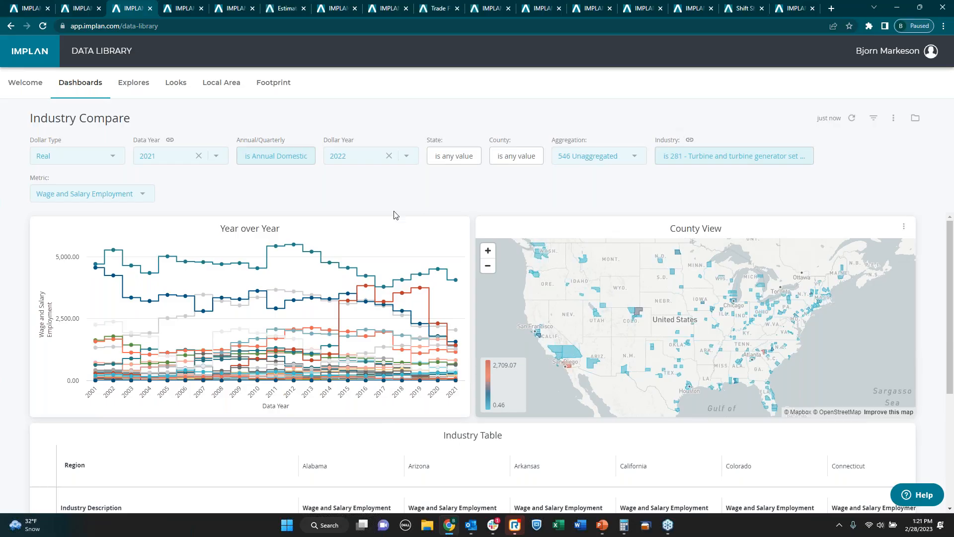
- Switch to the Employment & Wages by NAICS (Imputed CEW Data) dashboard and examine its Ownership chart and Ownership filter choices
left_click(185, 7)
left_click(139, 5)
left_click(190, 6)
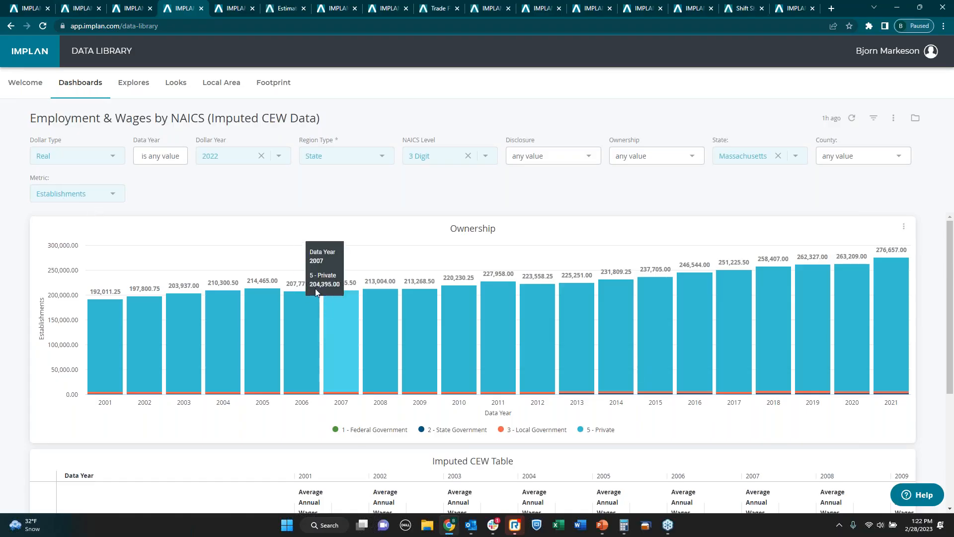
scroll(303, 278, "down", 1)
scroll(199, 318, "up", 1)
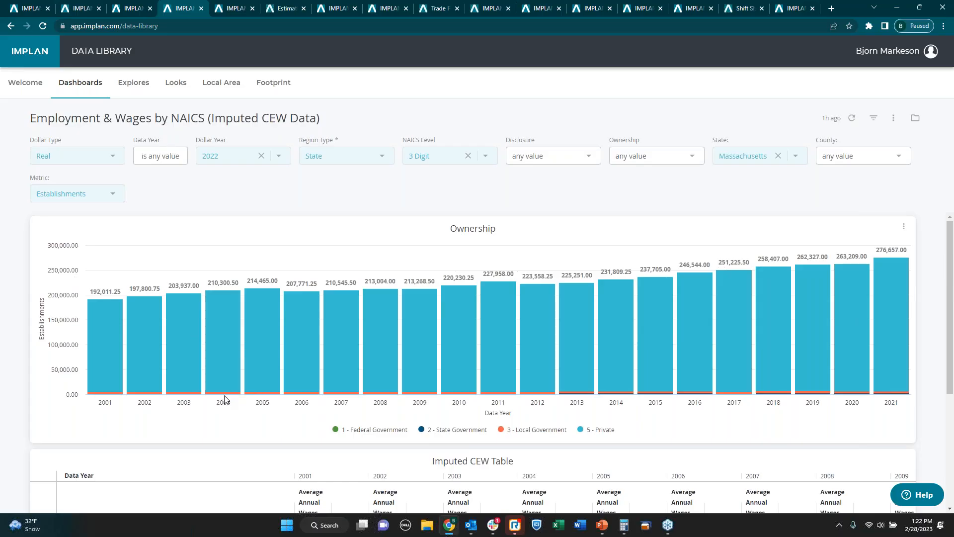
mouse_move(223, 394)
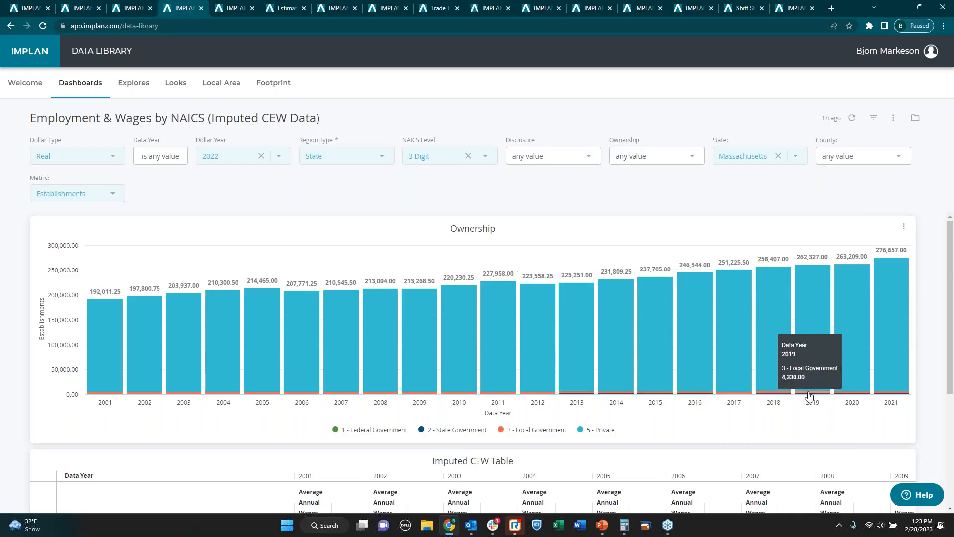
scroll(418, 348, "down", 1)
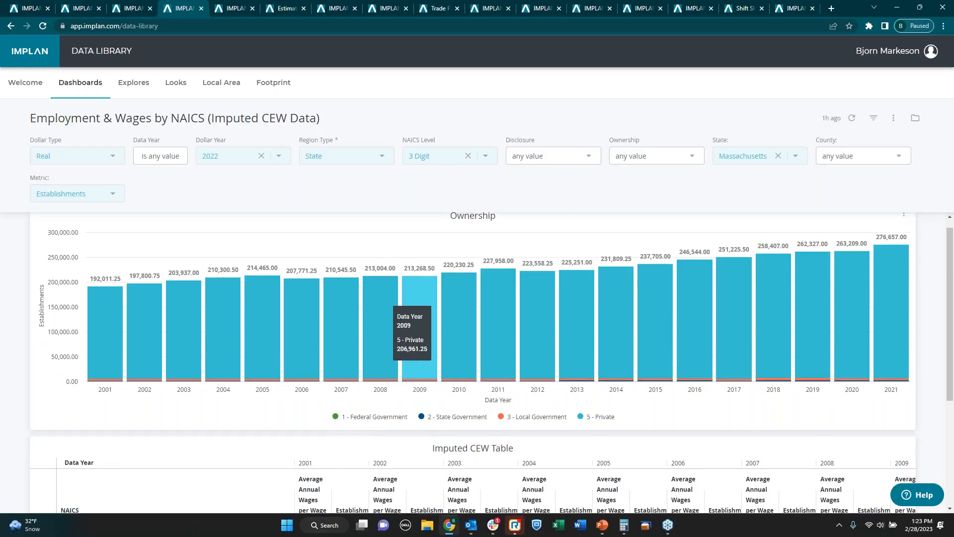
scroll(444, 332, "up", 1)
left_click(693, 157)
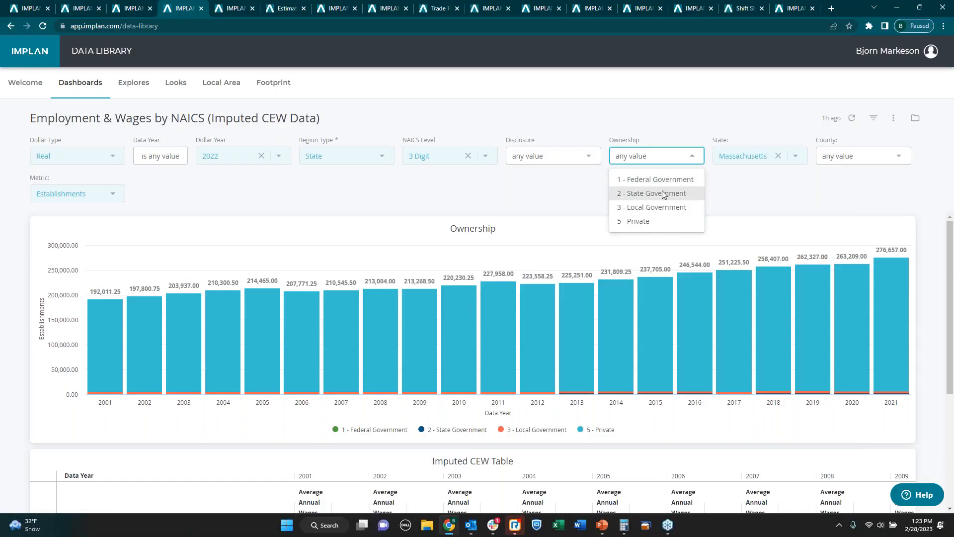
- Close the Ownership choices and examine the Imputed CEW Table for Massachusetts across its NAICS rows and the years 2001 to 2021
left_click(842, 197)
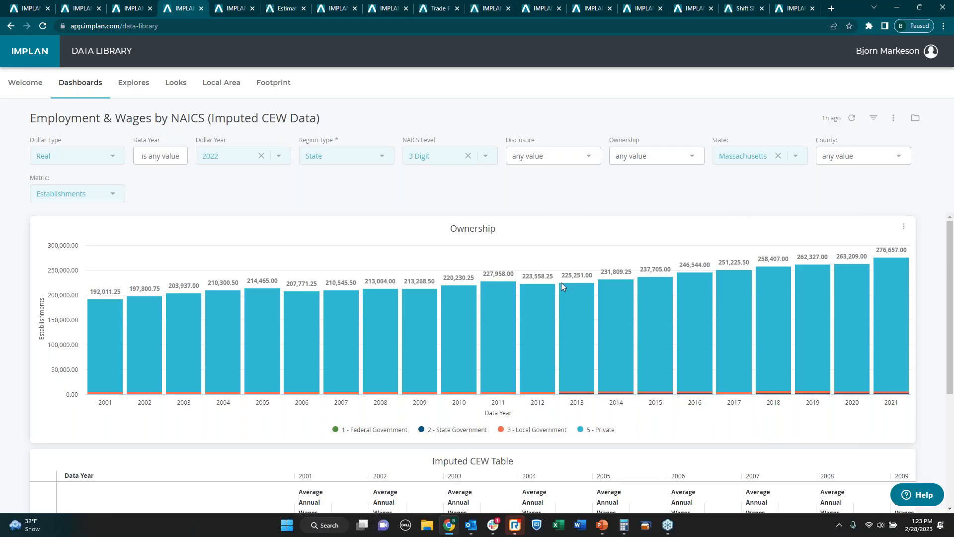
scroll(271, 393, "down", 2)
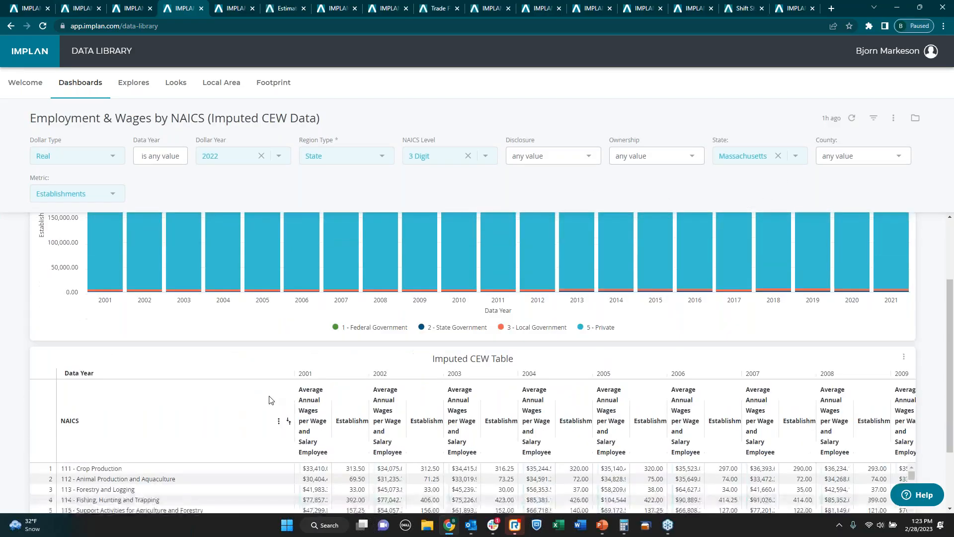
scroll(271, 400, "down", 2)
scroll(273, 389, "down", 2)
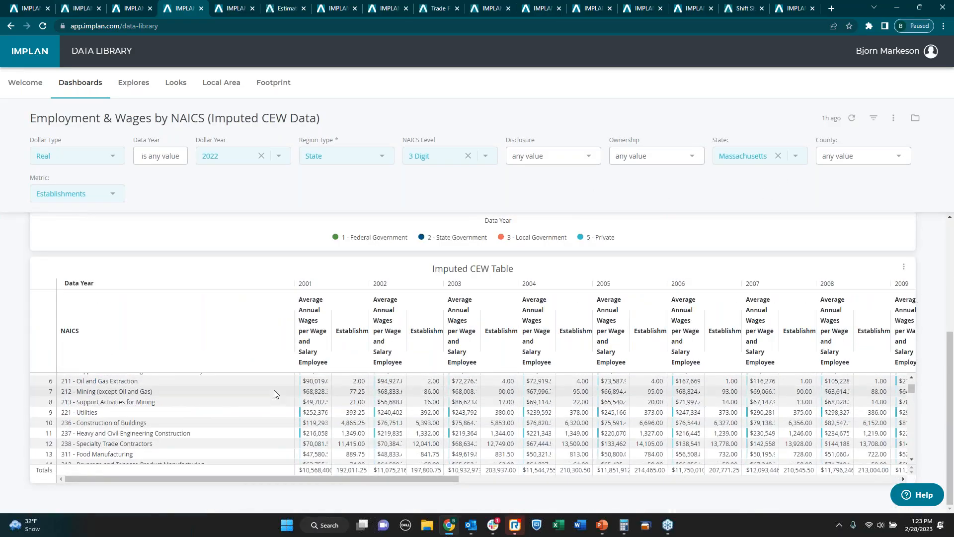
scroll(275, 389, "up", 3)
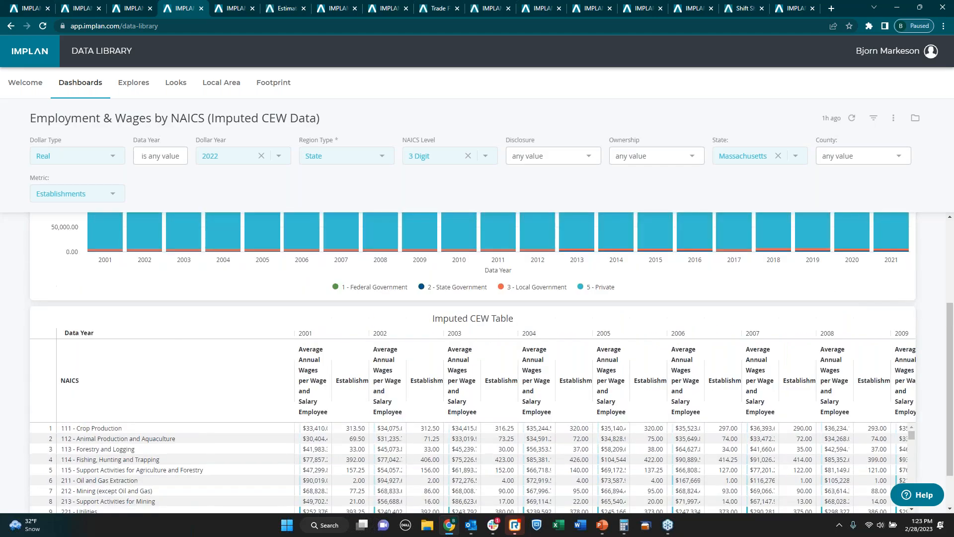
scroll(30, 324, "down", 1)
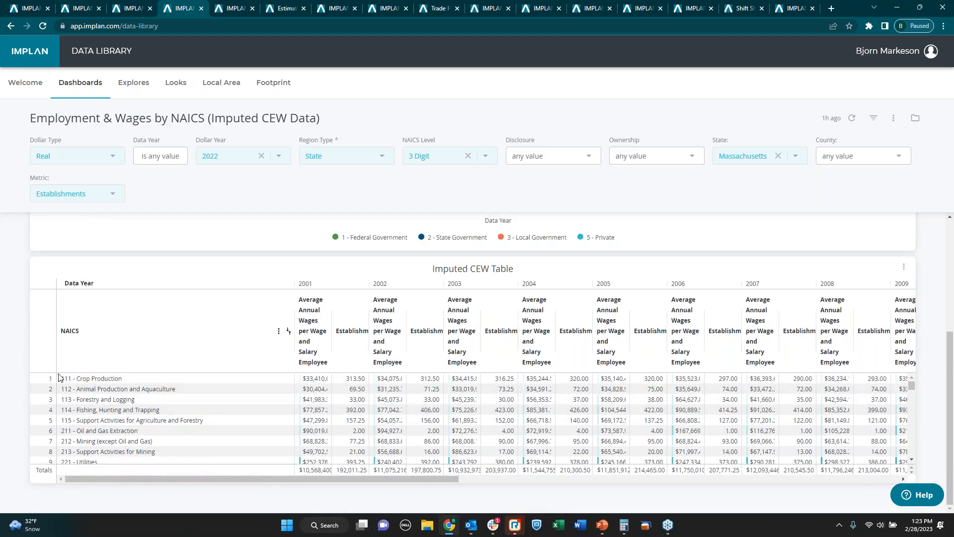
scroll(96, 431, "down", 1)
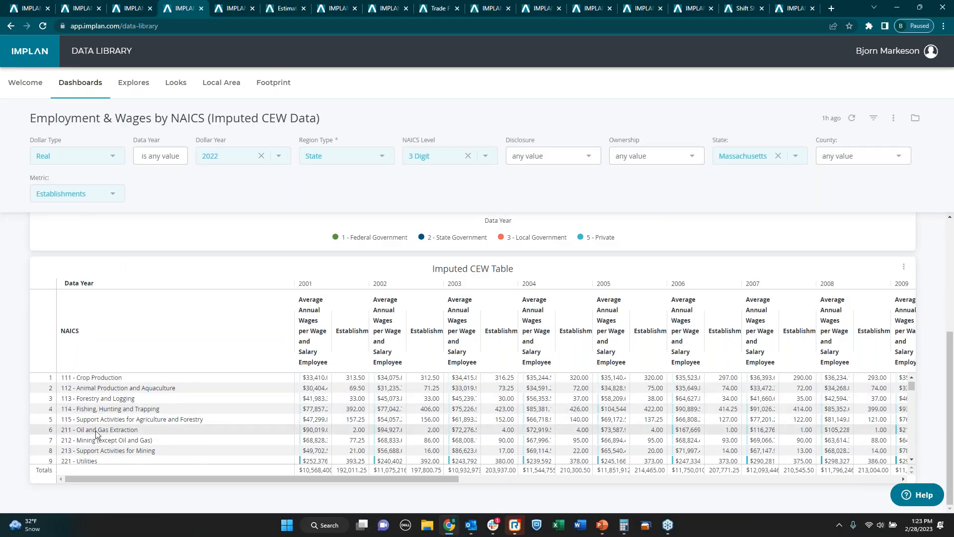
scroll(96, 432, "down", 6)
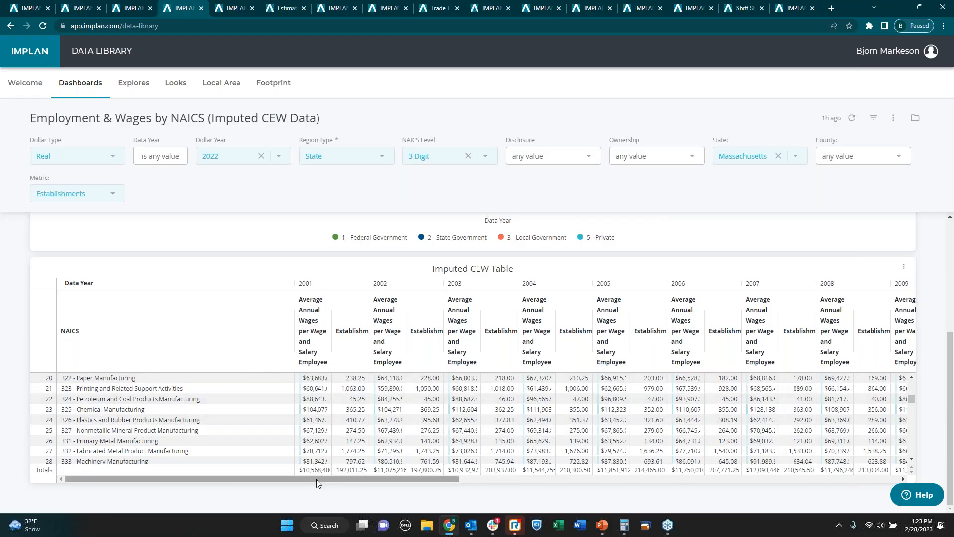
left_click_drag(318, 478, 906, 463)
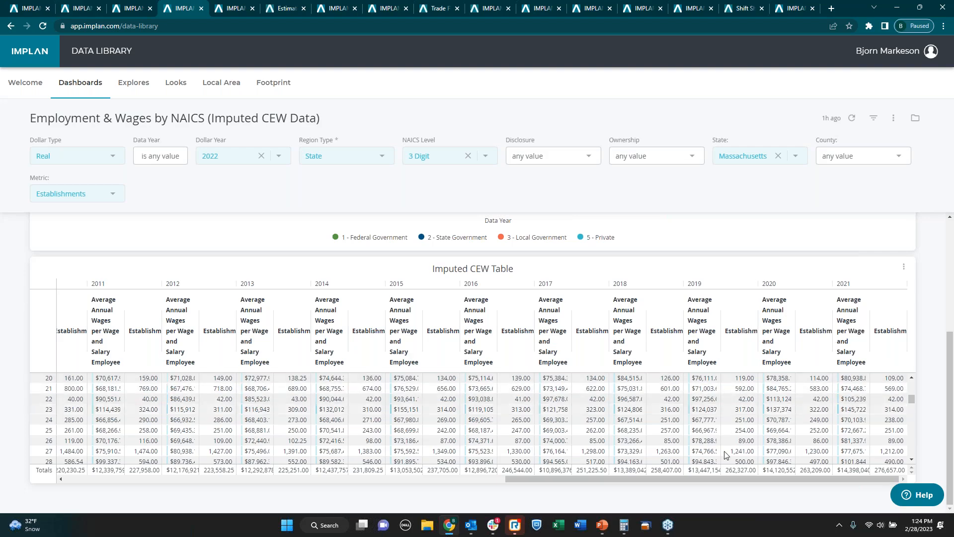
left_click_drag(728, 479, 156, 486)
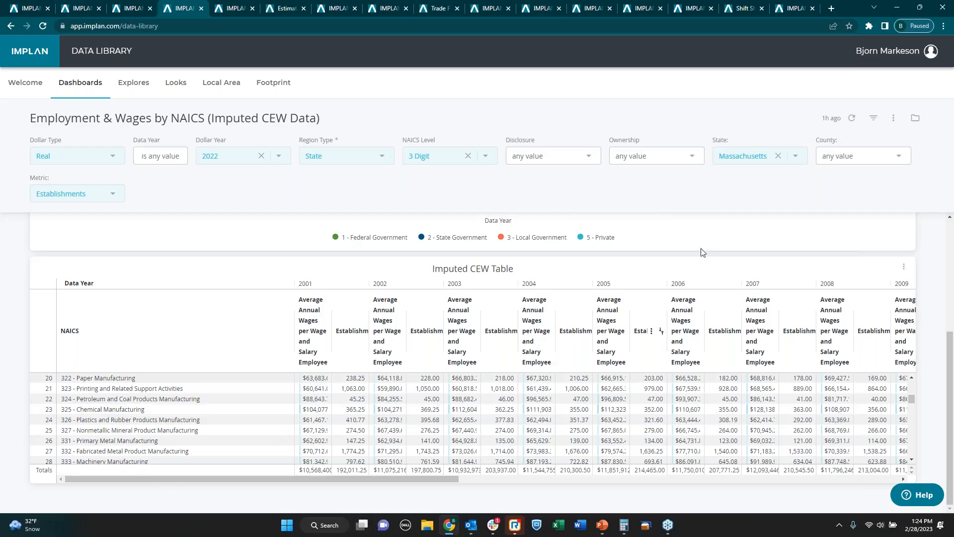
- Switch to the Clearwater County, Minnesota version of the dashboard and check its 2019 and 2021 employment table and Metric choices
left_click(222, 8)
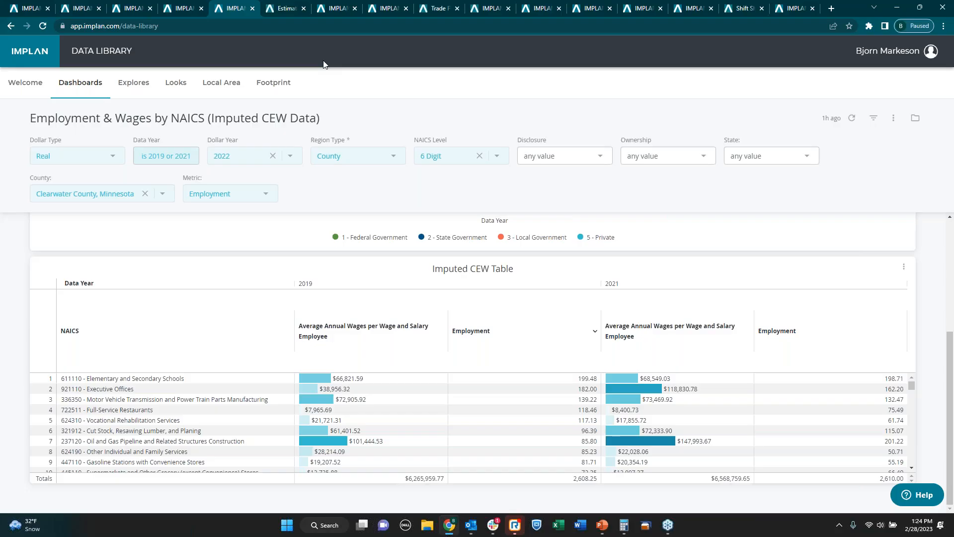
key("Tab")
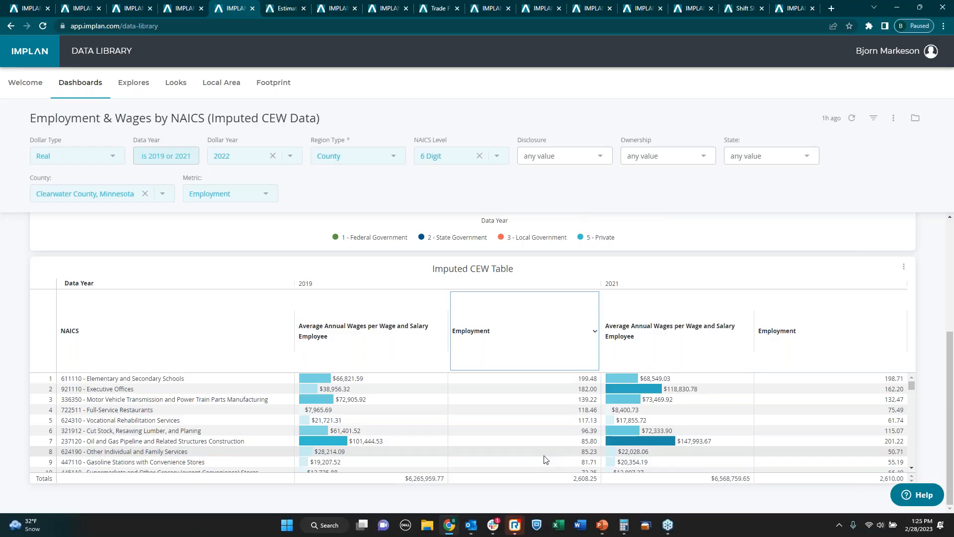
left_click(266, 193)
left_click(323, 191)
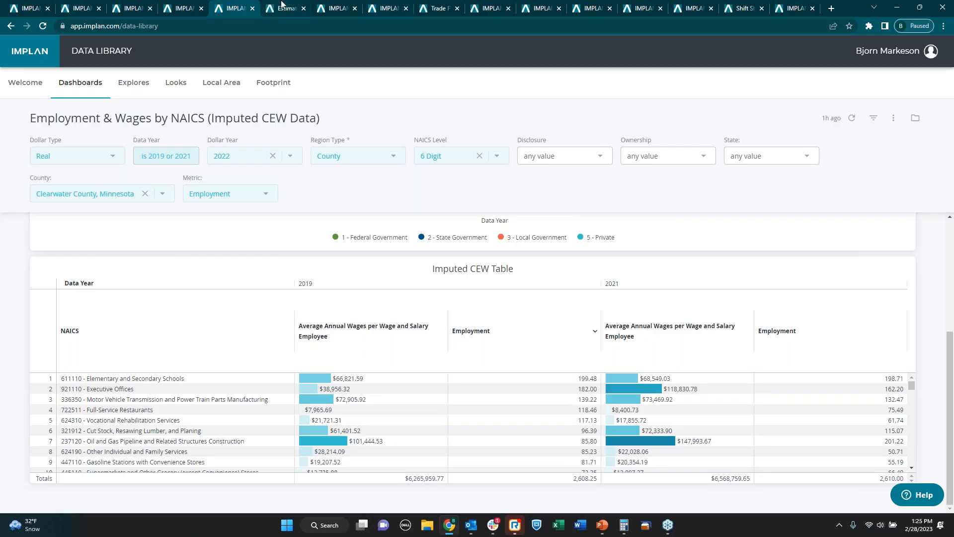
- Switch to the Estimating Non-Disclosed CEW Values support article and view its introduction to the QCEW data series
left_click(282, 5)
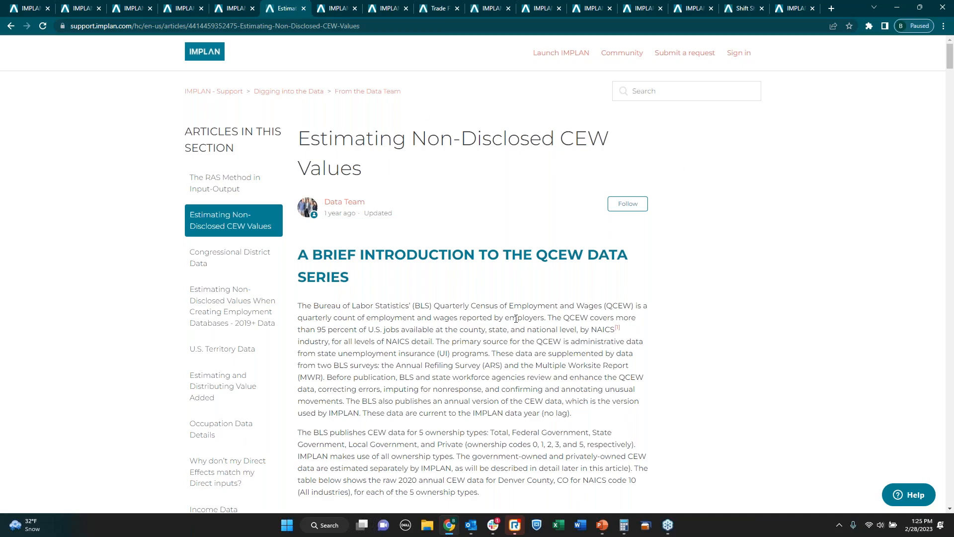
scroll(374, 295, "down", 1)
scroll(373, 296, "down", 1)
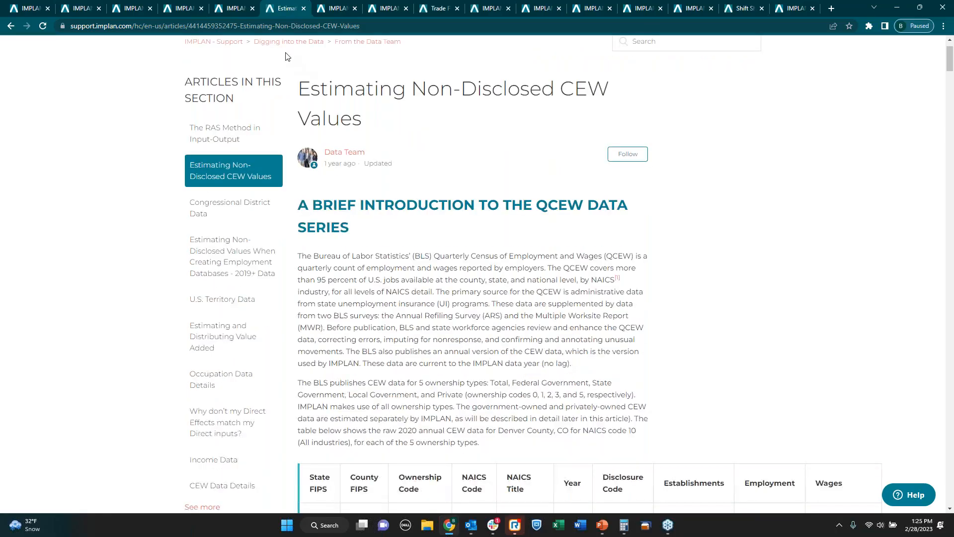
- Return to the Clearwater County, Minnesota dashboard, set its Metric filter to Establishments and refresh the data
left_click(235, 8)
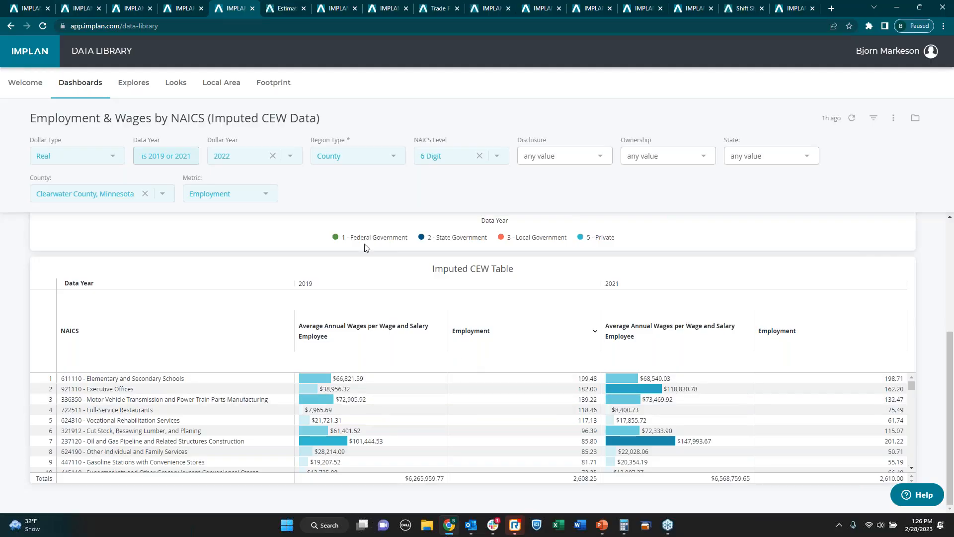
left_click(268, 195)
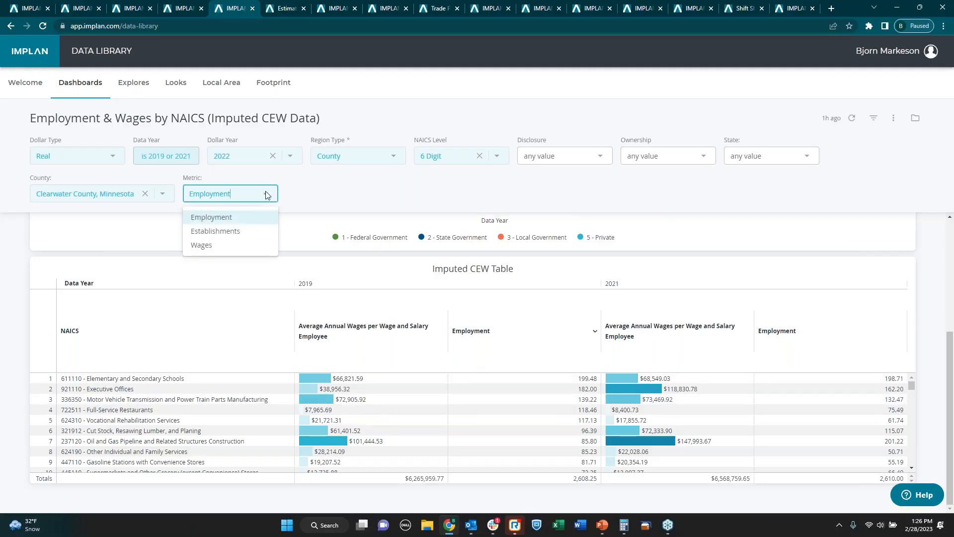
left_click(258, 232)
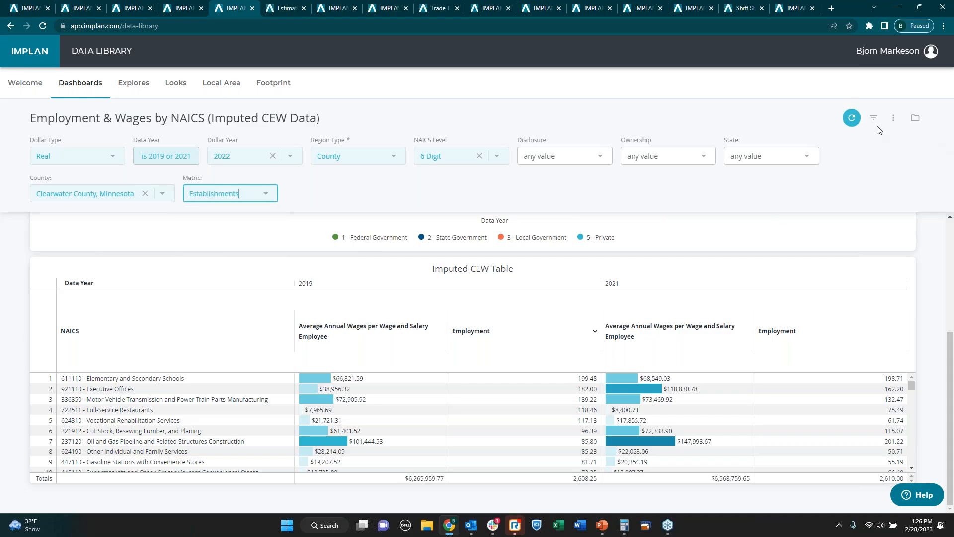
left_click(852, 120)
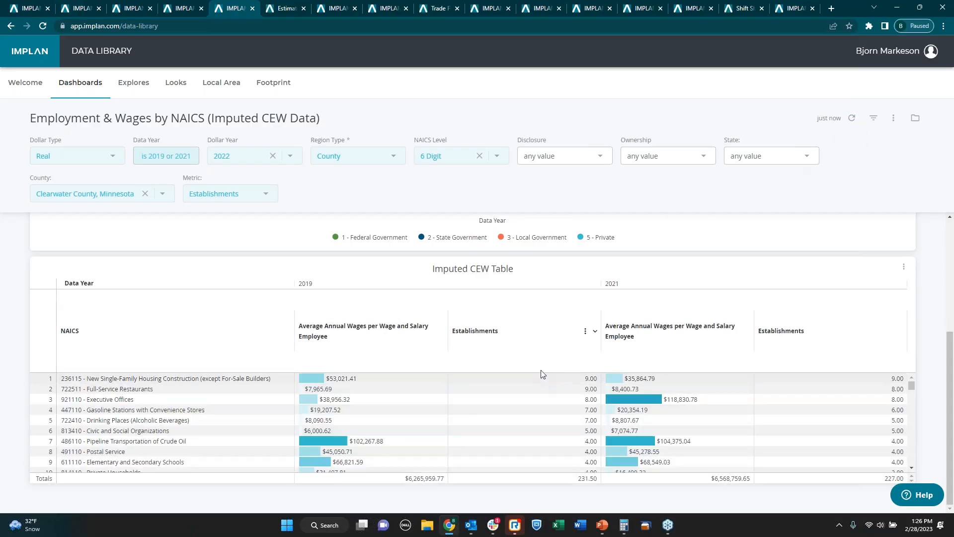
- Examine establishments by NAICS for 2019 and 2021 in the Clearwater County Imputed CEW Table, plus the Ownership chart
scroll(547, 406, "down", 3)
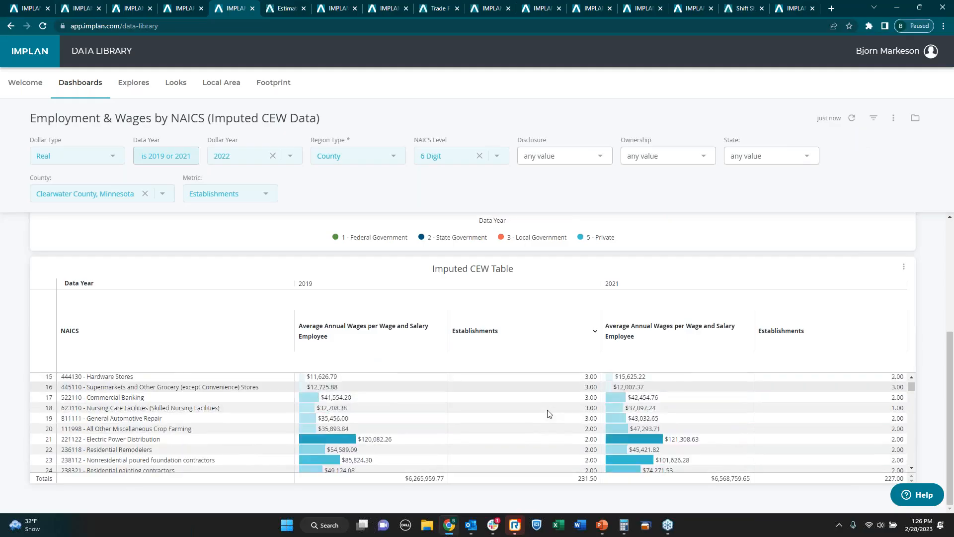
scroll(549, 414, "down", 8)
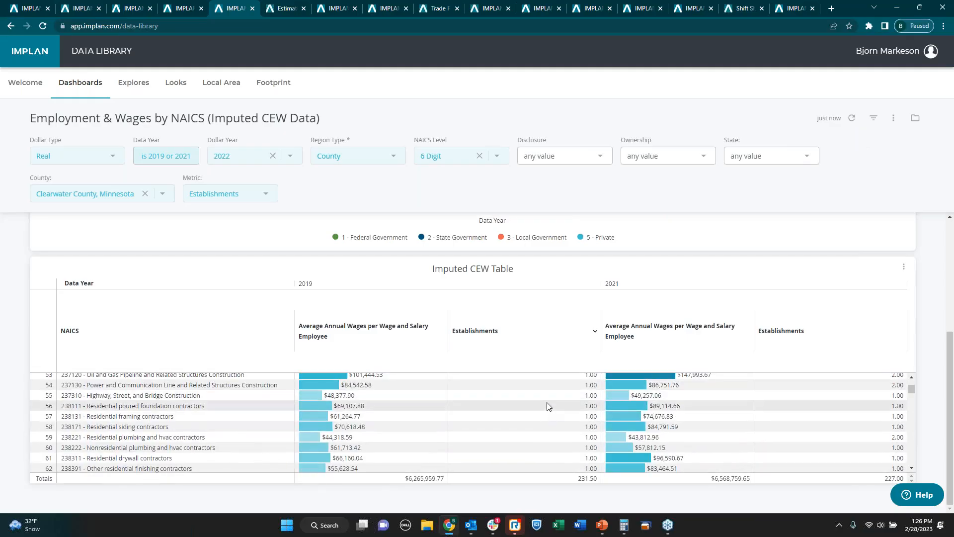
scroll(548, 407, "down", 2)
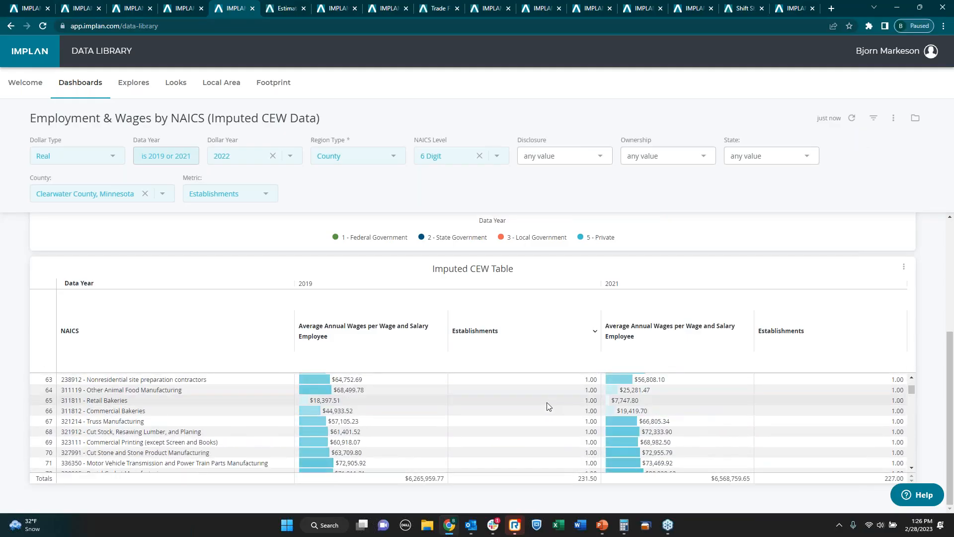
scroll(547, 407, "down", 2)
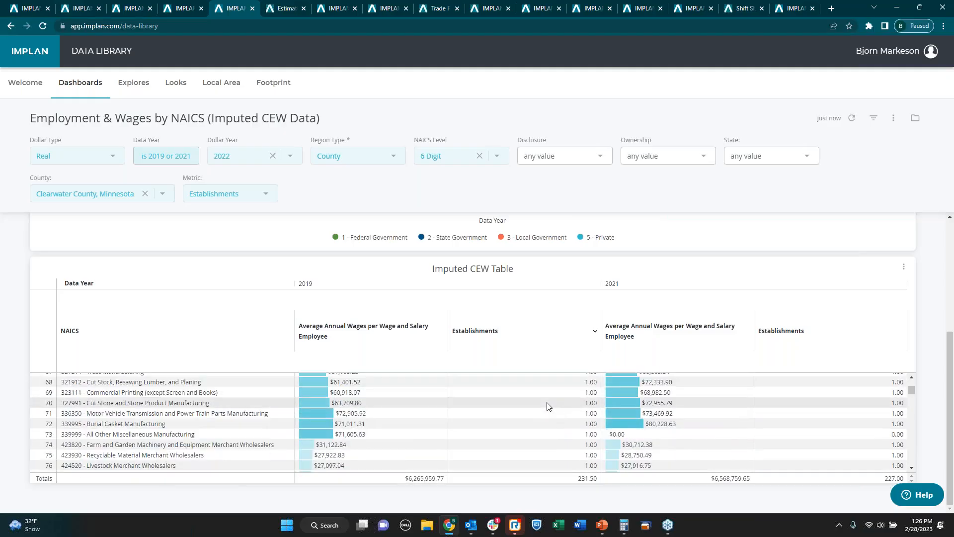
scroll(547, 406, "down", 2)
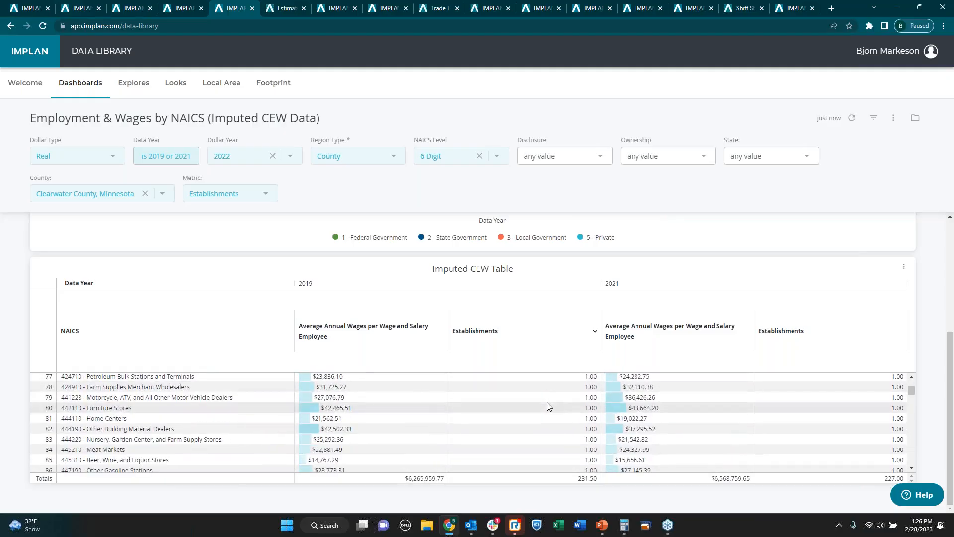
scroll(534, 417, "down", 1)
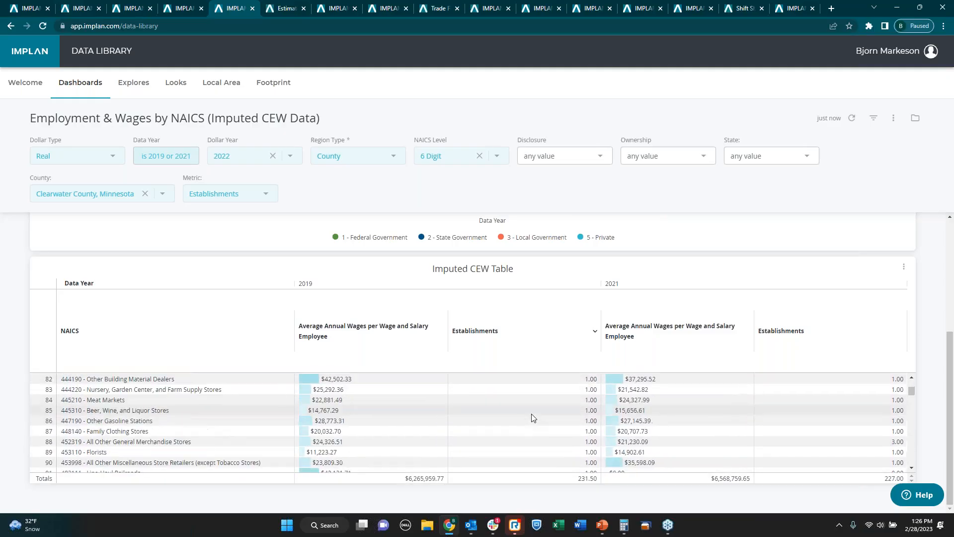
scroll(533, 418, "down", 1)
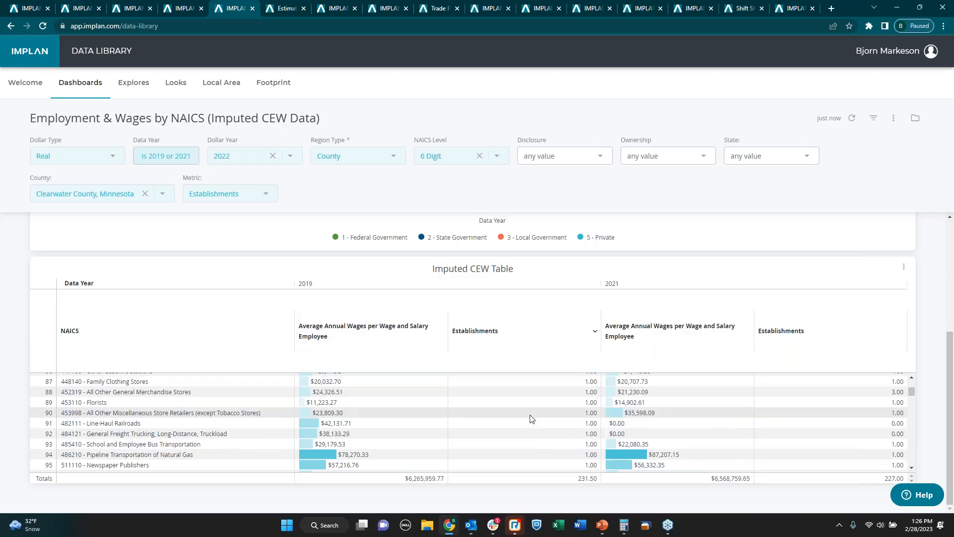
scroll(532, 419, "down", 2)
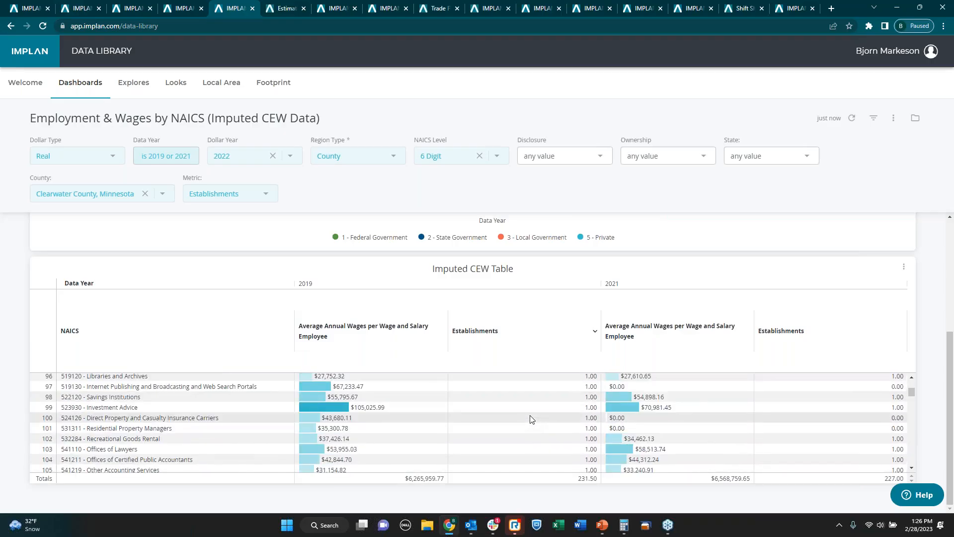
scroll(534, 418, "up", 14)
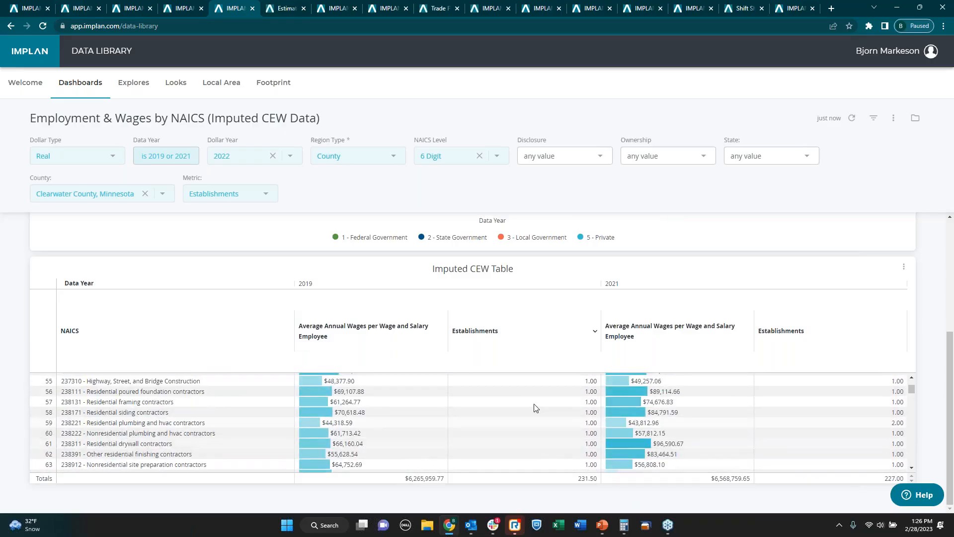
scroll(540, 394, "up", 6)
scroll(539, 394, "down", 3)
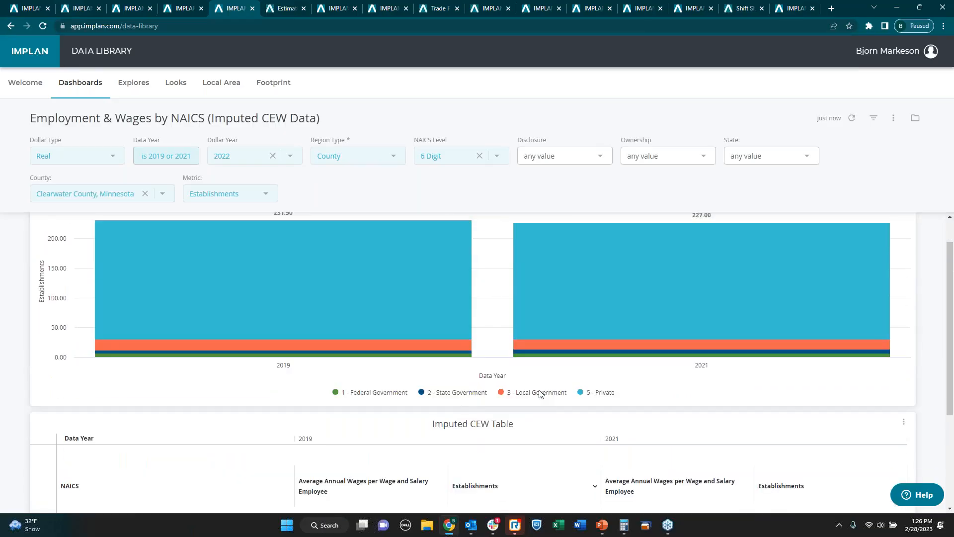
scroll(536, 394, "down", 2)
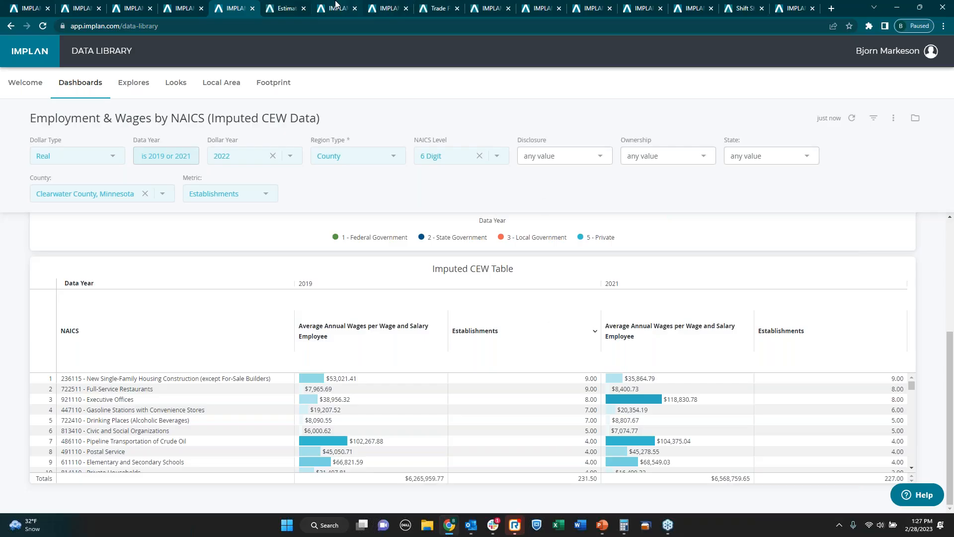
- Switch to the Employment & Wages by NAICS (Imputed CEW Data) Explore and review its filters, including the Cew Dollar Type choices
left_click(336, 7)
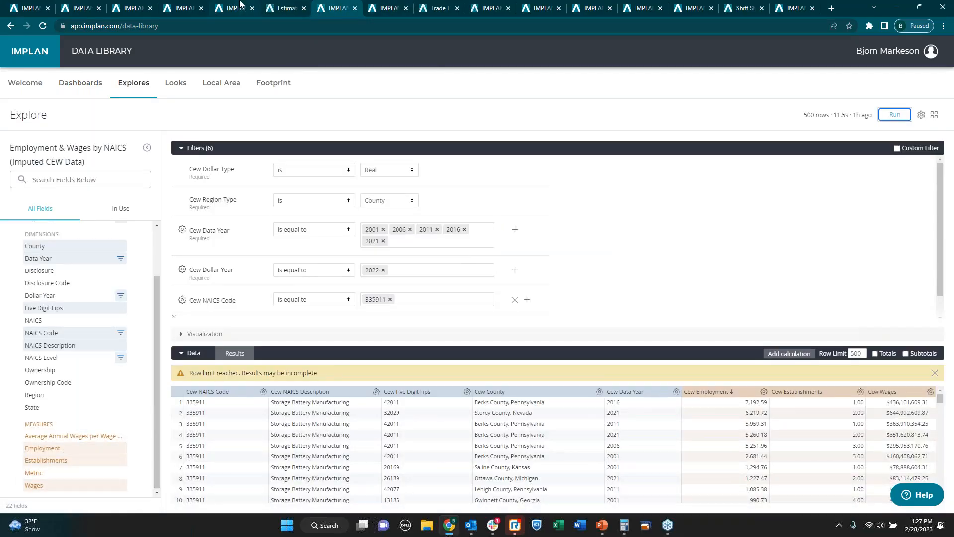
left_click(240, 6)
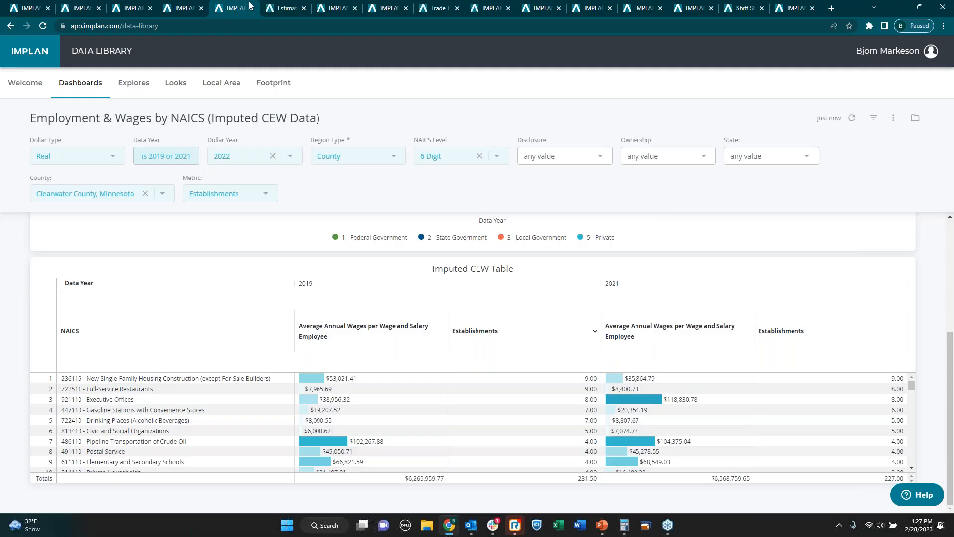
left_click(340, 6)
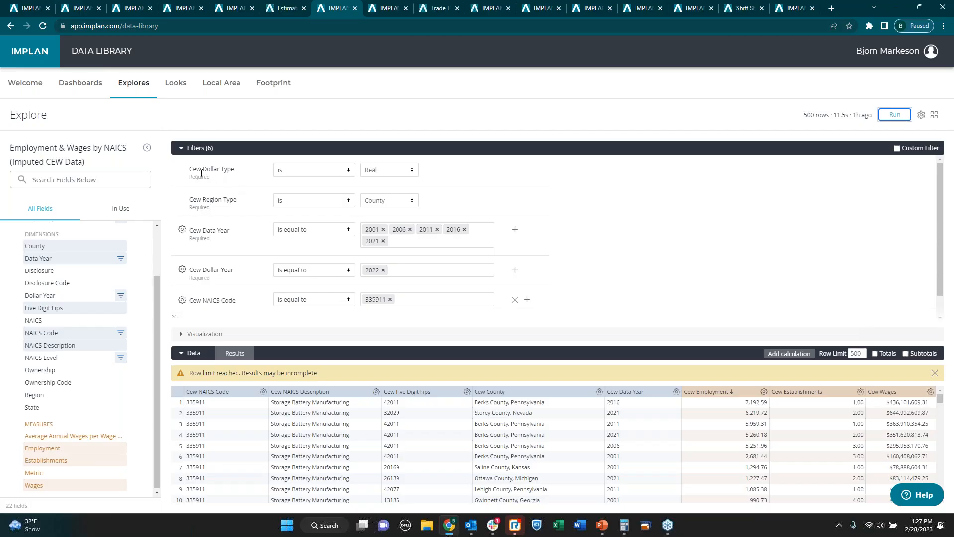
left_click(380, 170)
left_click(381, 170)
scroll(375, 297, "down", 1)
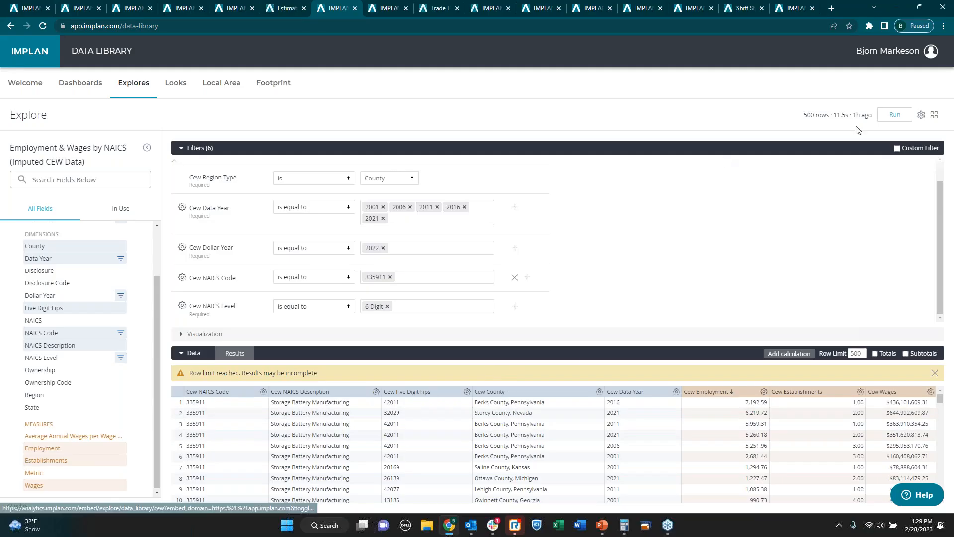
- Review the download options for the Explore's results, including the All Results limit and the CSV file format, without downloading
left_click(922, 116)
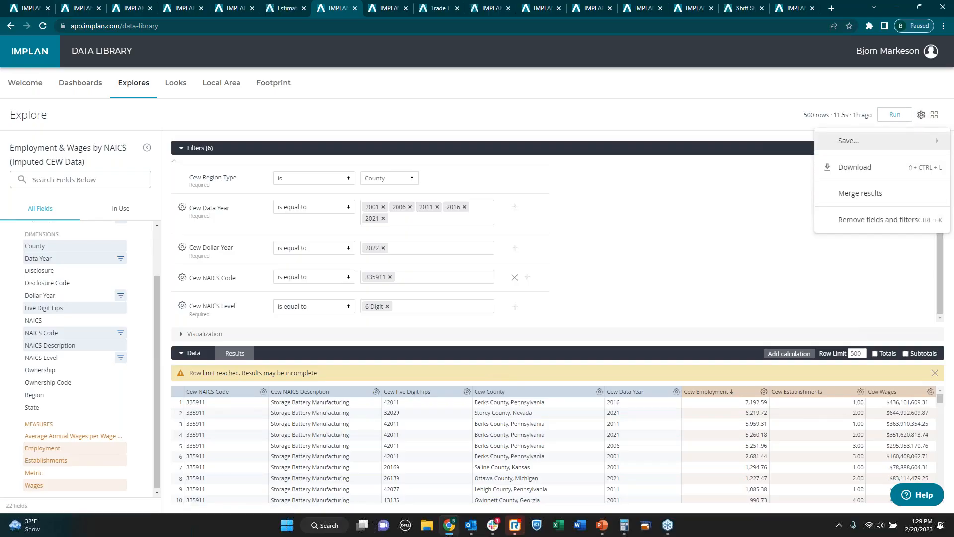
left_click(863, 169)
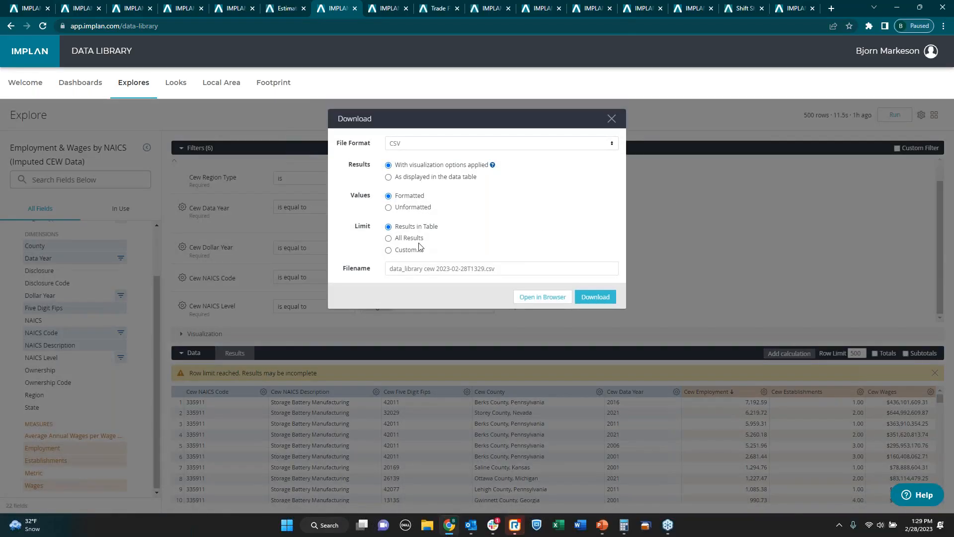
left_click(389, 239)
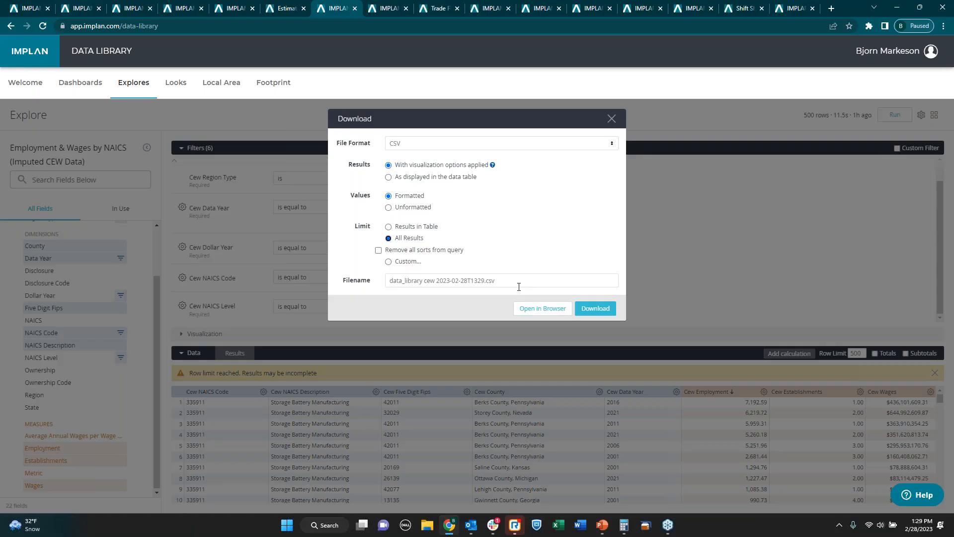
left_click(425, 144)
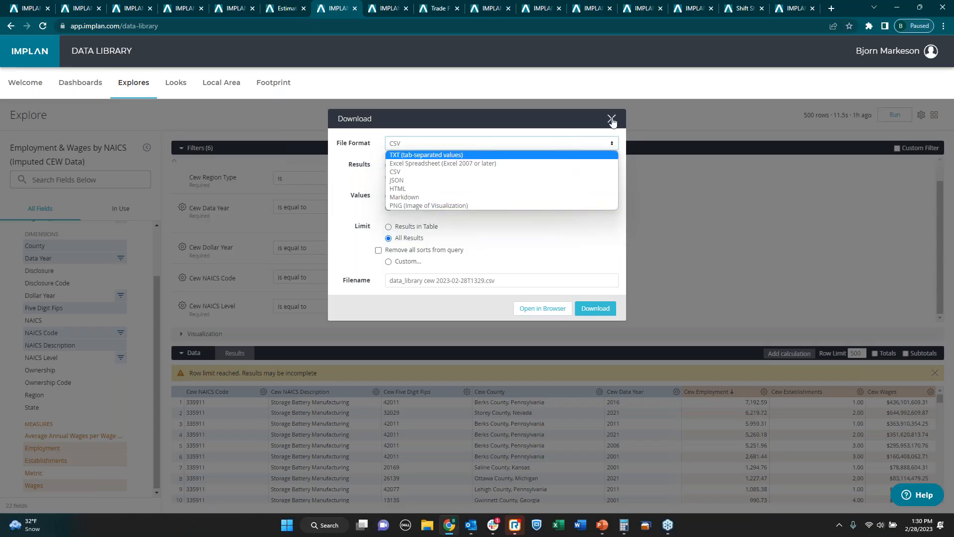
left_click(434, 175)
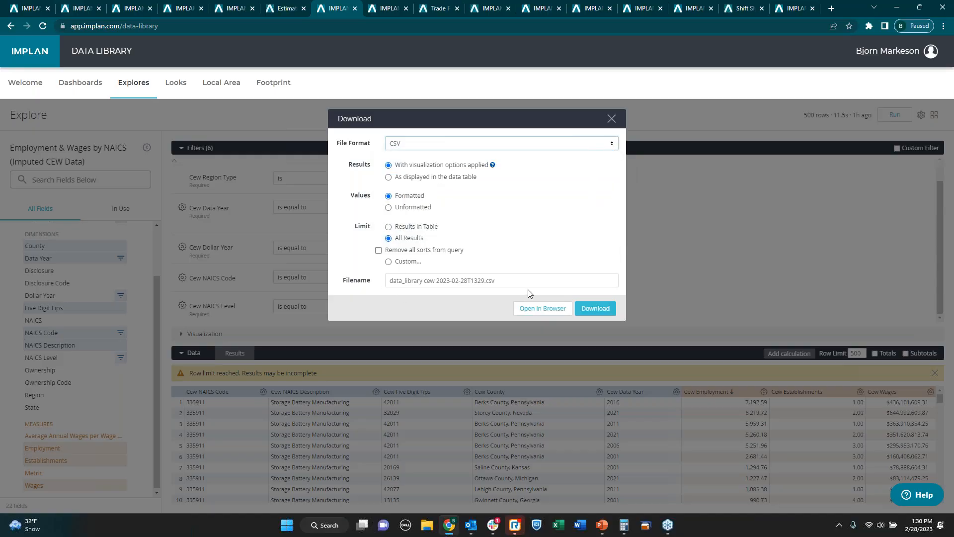
left_click(611, 119)
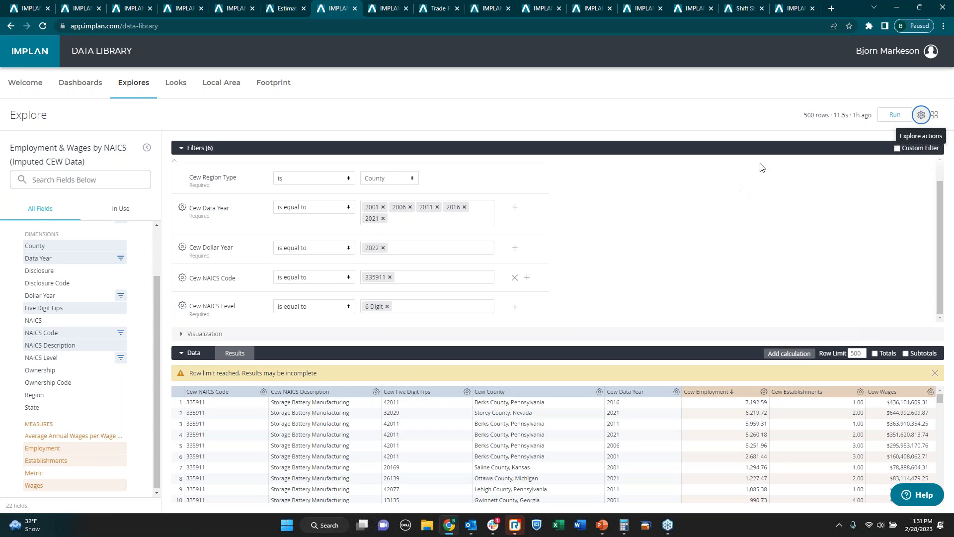
- Save the current Explore as a Look titled "5 Year Panel Storage Batt" in the Personal folder
left_click(922, 115)
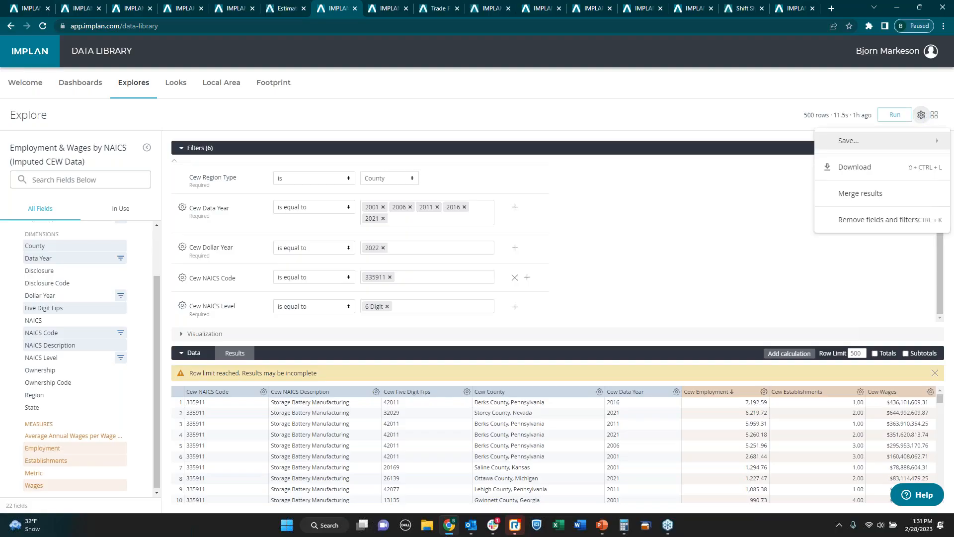
left_click(885, 146)
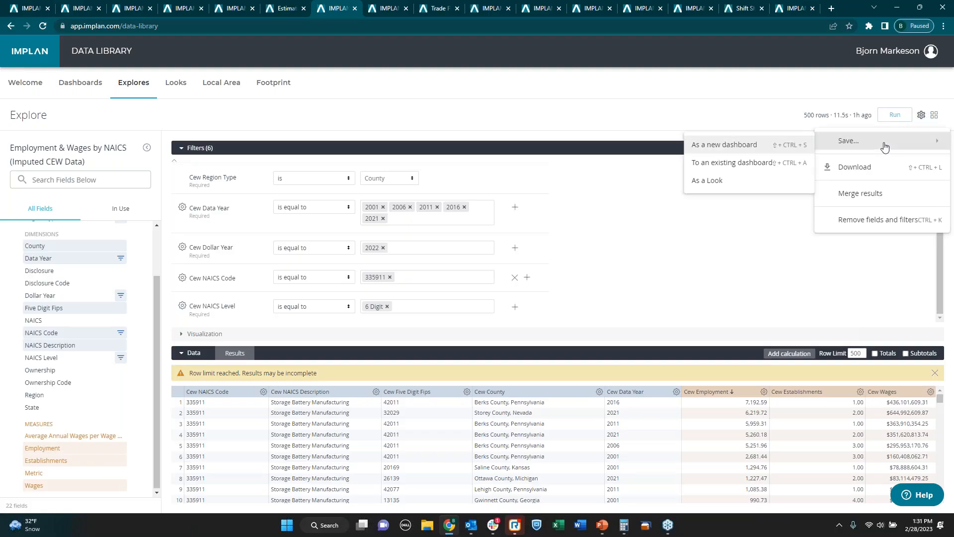
left_click(711, 183)
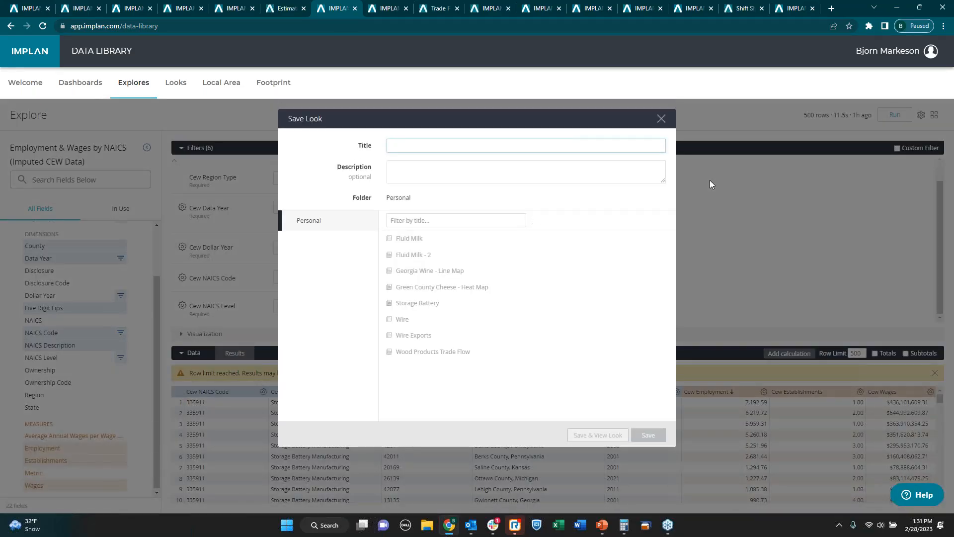
type("S")
type(" Year ")
type("Panel ")
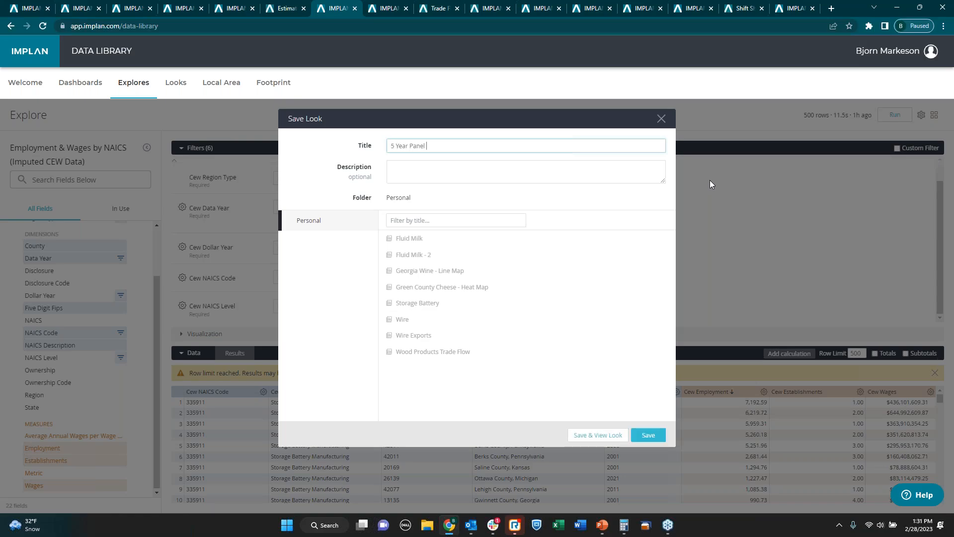
type("Storage Batt")
left_click(646, 436)
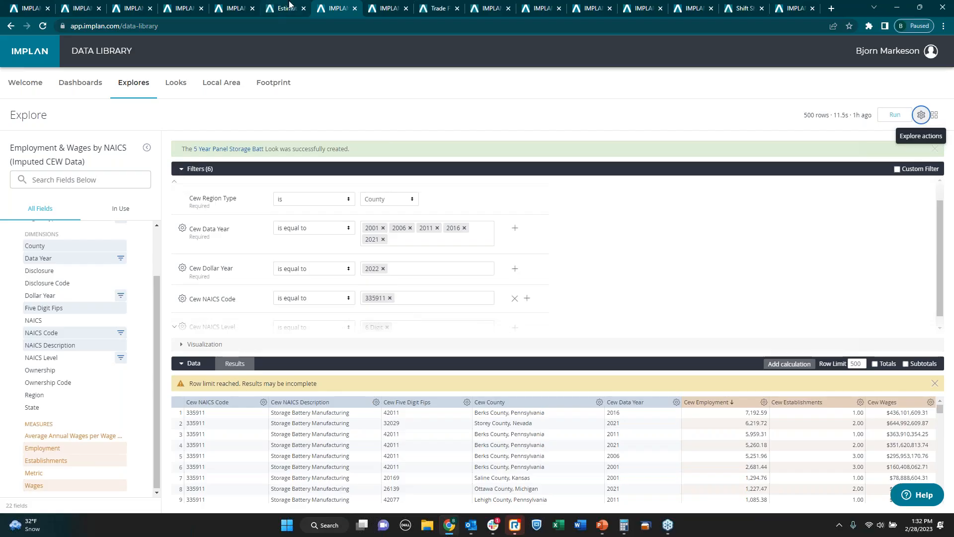
- Switch to the Wood Products Trade Flow Look and examine its commodity, year, origin, destination and trade value filters, plus the custom filter
left_click(383, 8)
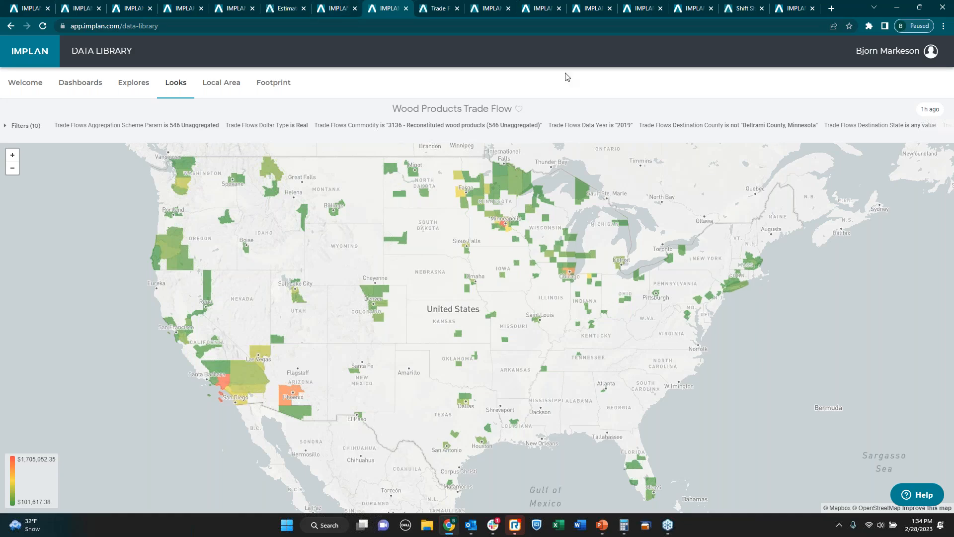
left_click(6, 127)
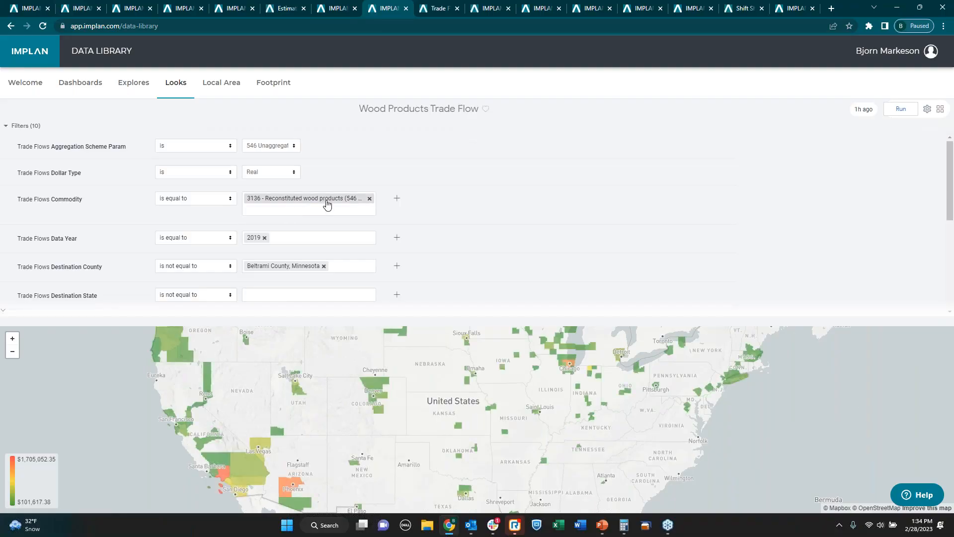
scroll(326, 205, "down", 3)
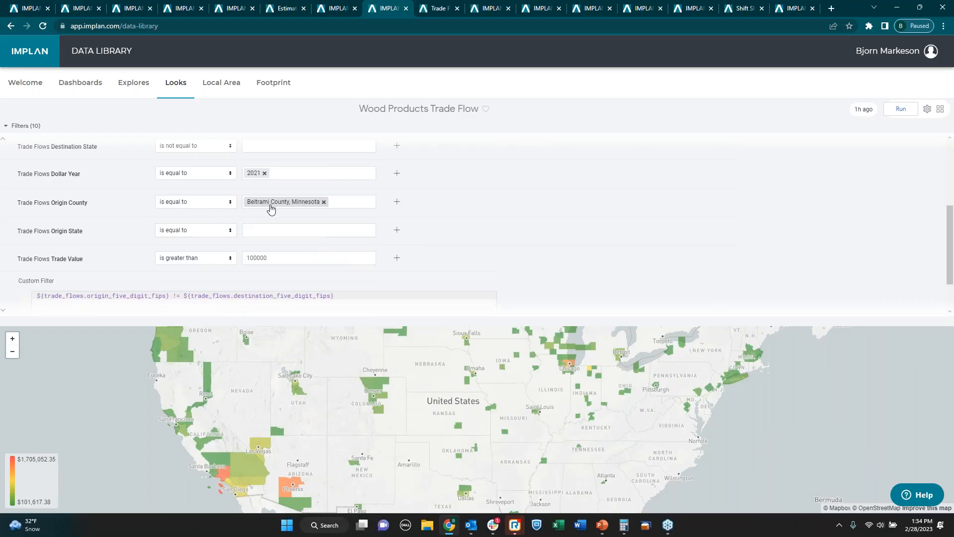
scroll(271, 209, "up", 2)
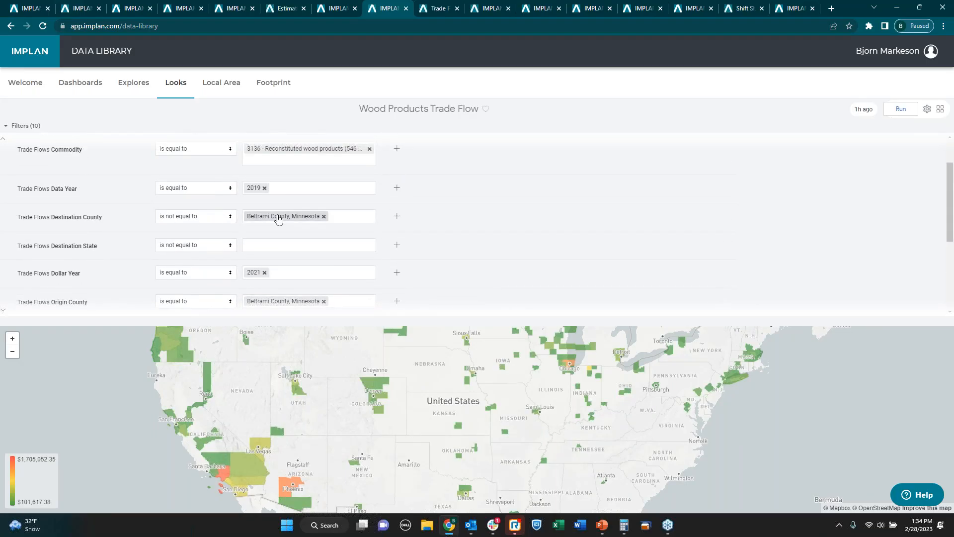
scroll(279, 219, "down", 2)
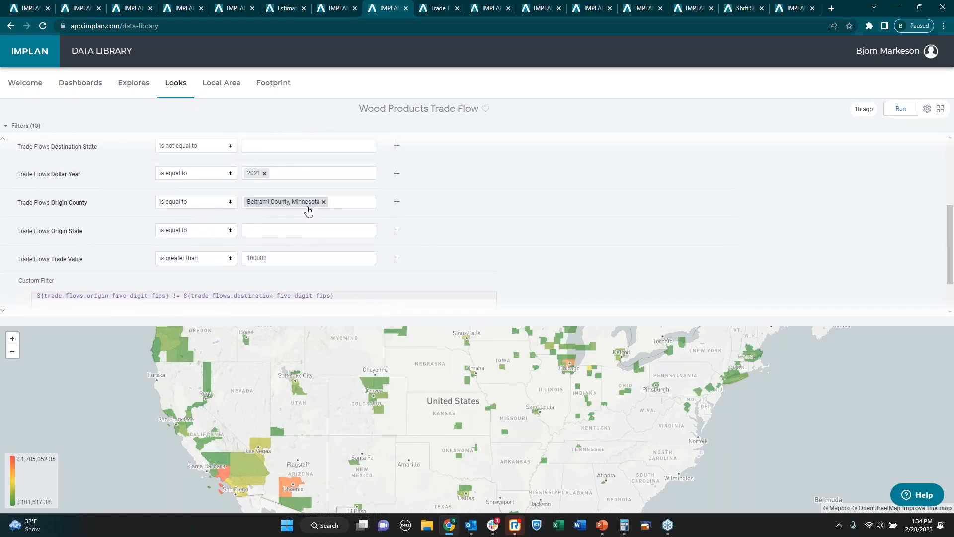
scroll(305, 194, "up", 1)
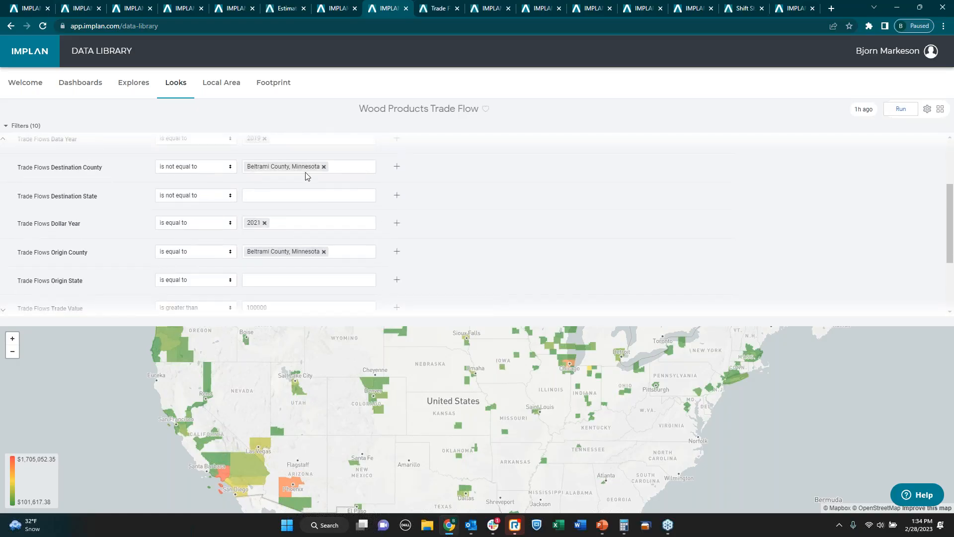
scroll(306, 191, "down", 2)
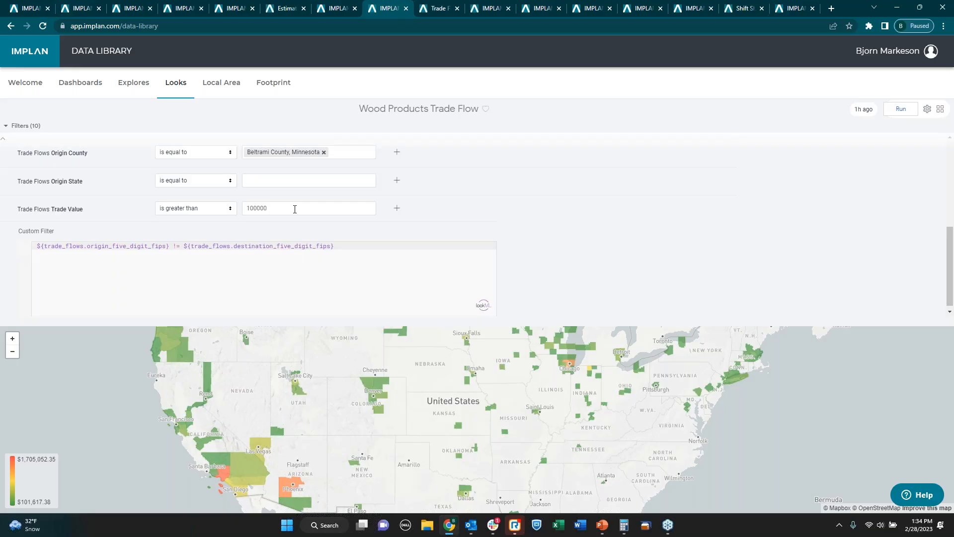
key("Tab")
left_click(6, 128)
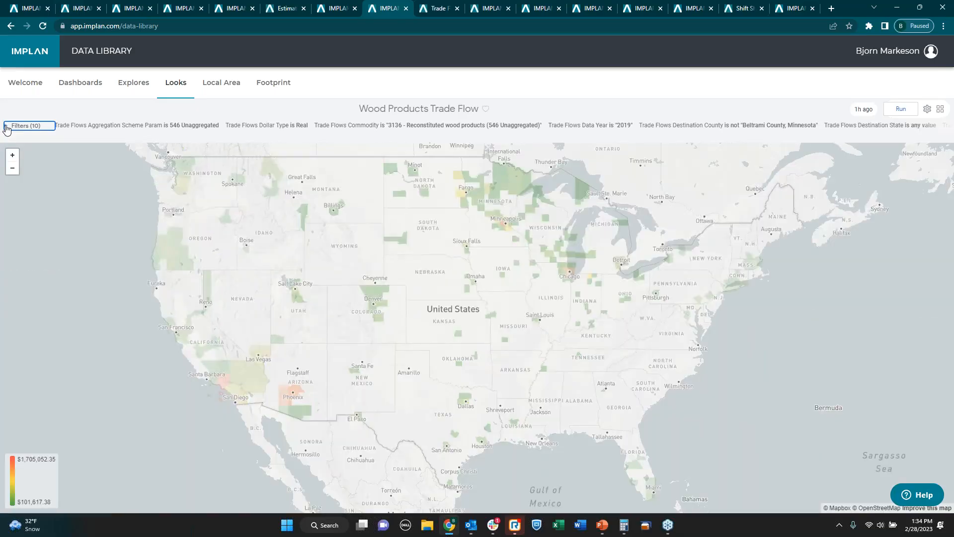
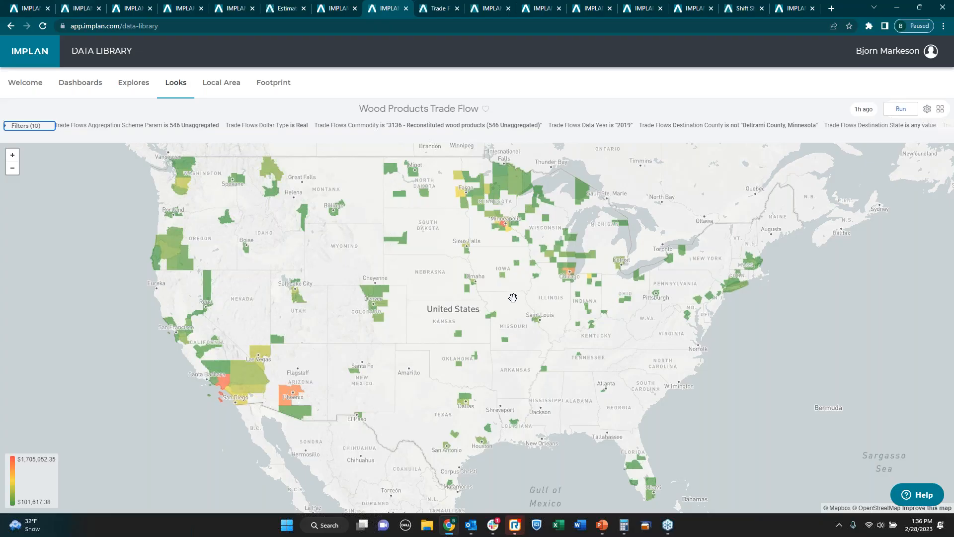
- Review the Trade Flow Data support article through its resources, and view the article on IMPLAN's Gravity Model and Trade Flow RPCs
left_click(437, 9)
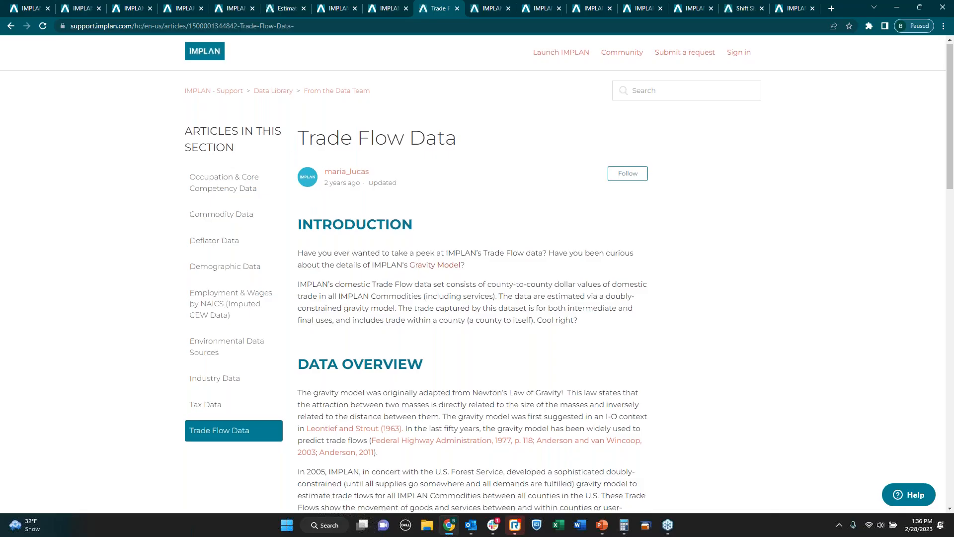
scroll(426, 278, "down", 6)
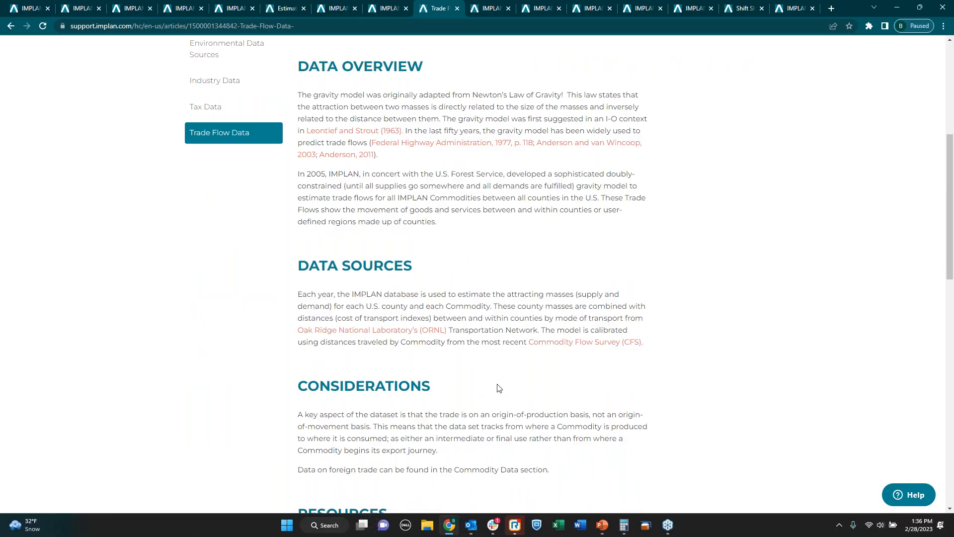
scroll(499, 387, "down", 4)
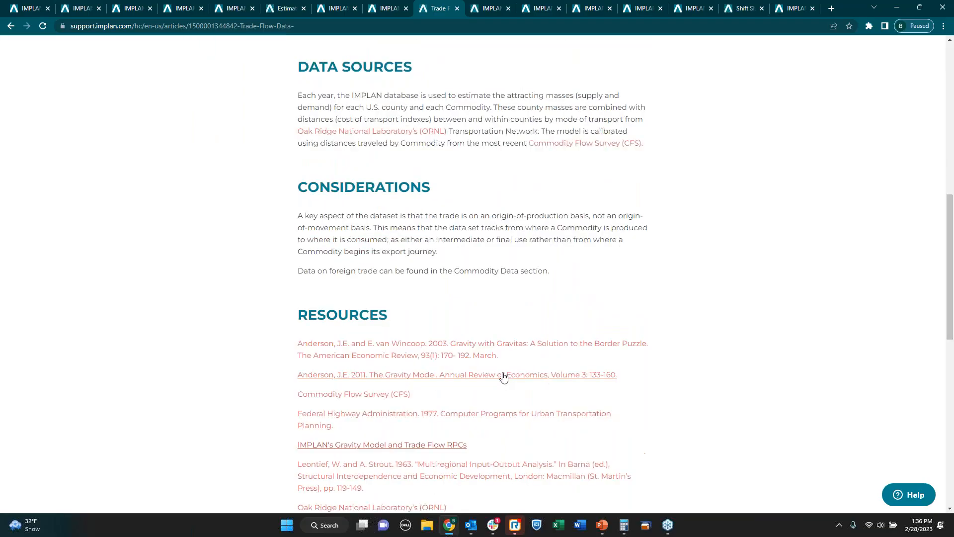
left_click(495, 5)
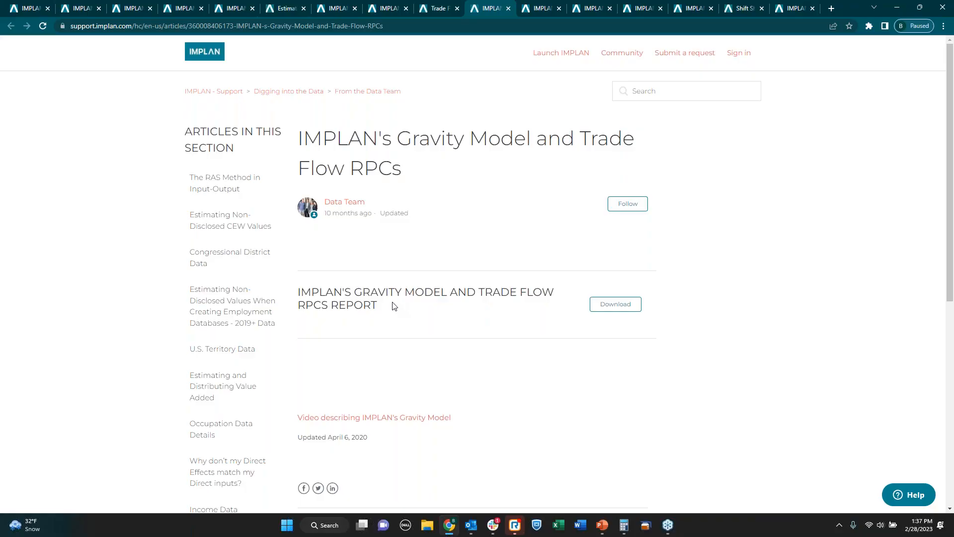
- Switch to the Data Library page after the Gravity Model article and reload it to view the Fluid Milk - 2 Look
left_click(539, 8)
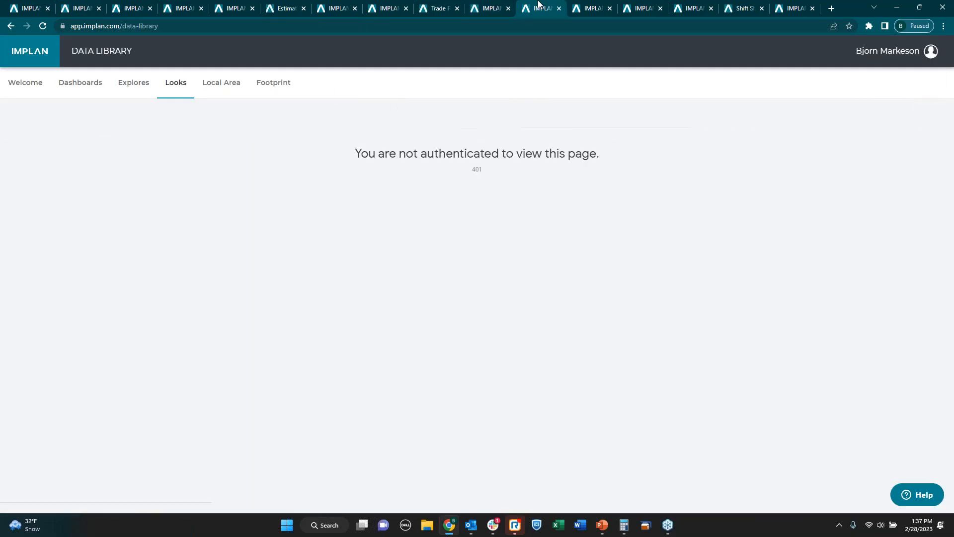
left_click(42, 28)
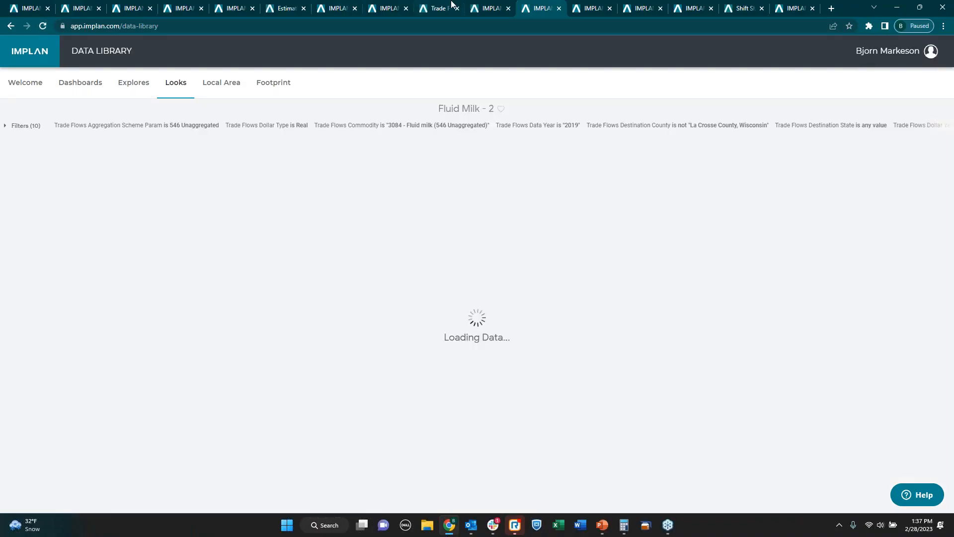
left_click(499, 6)
left_click(534, 8)
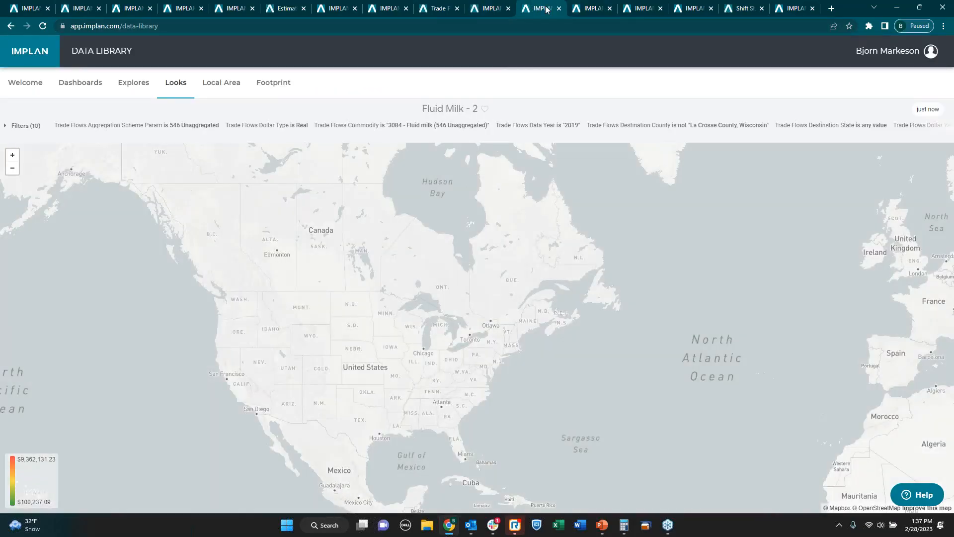
- Return to the page that held the Wood Products Trade Flow Look and open the Georgia Wine - Line Map Look there
left_click(399, 6)
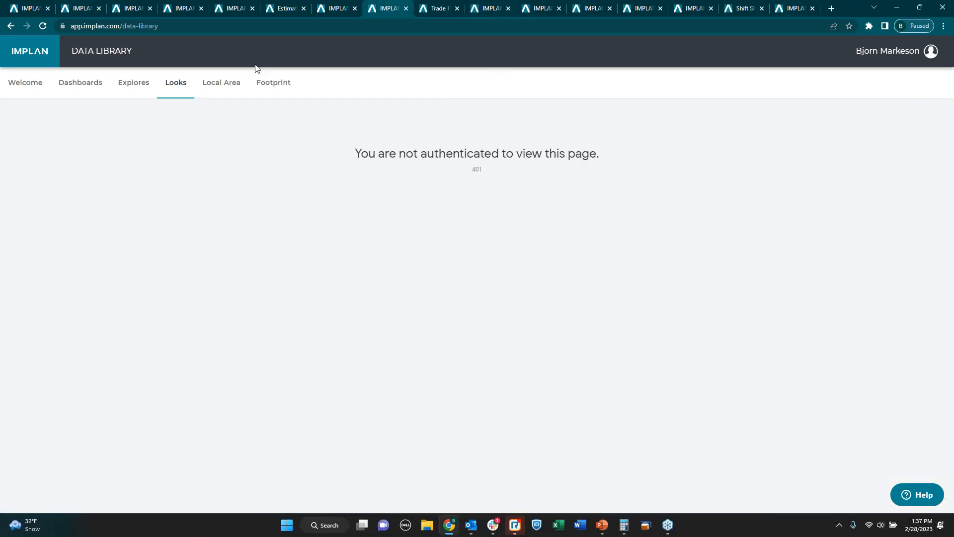
left_click(170, 85)
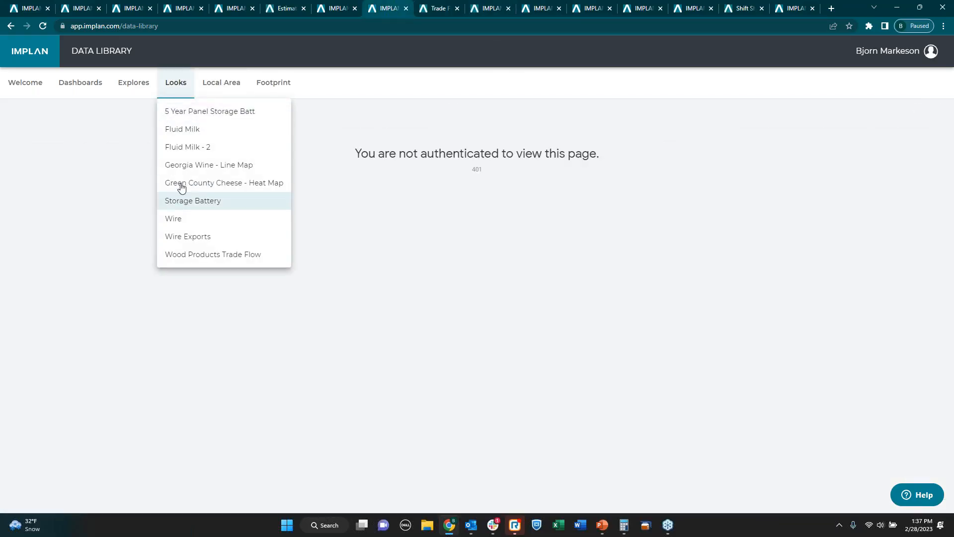
left_click(184, 166)
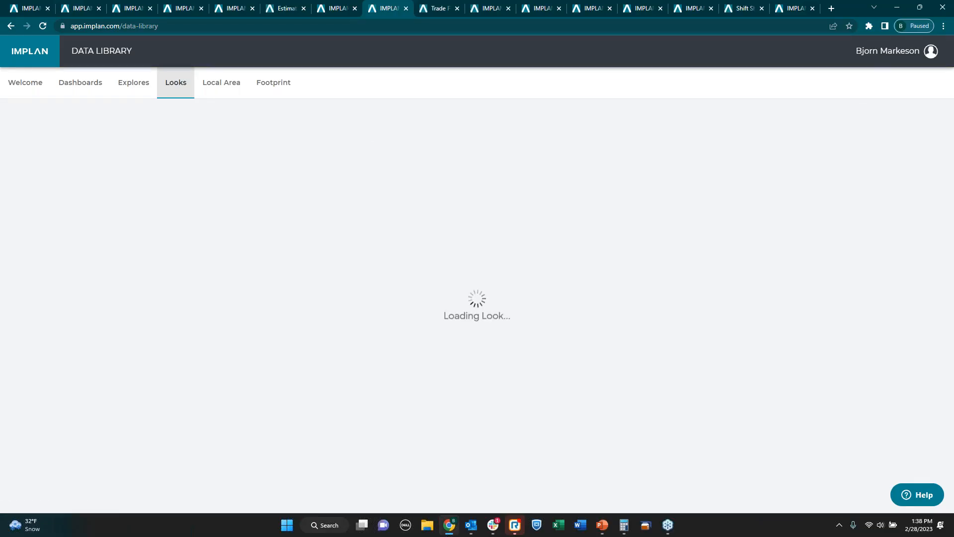
- Switch past the Gravity Model article to the following Data Library page and open the Fluid Milk - 2 Look there
left_click(490, 8)
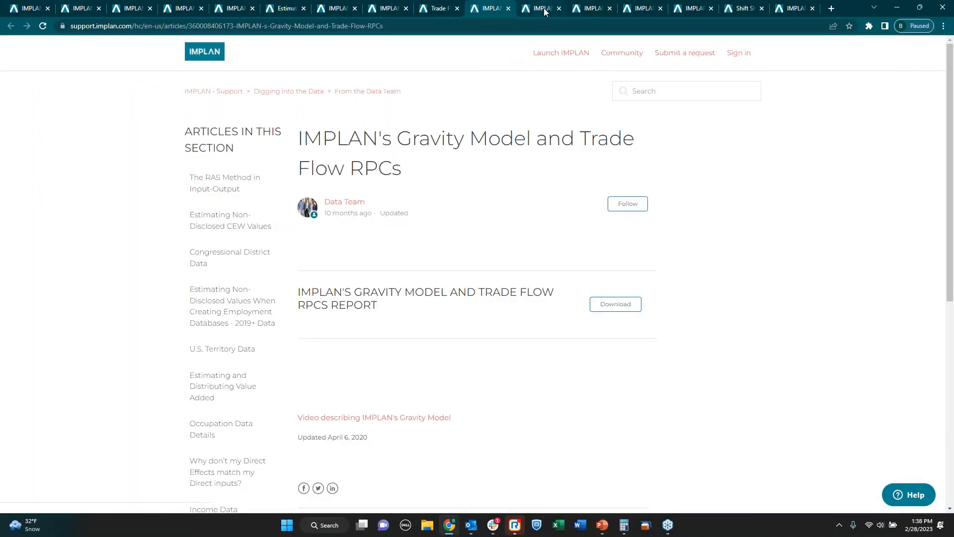
left_click(543, 8)
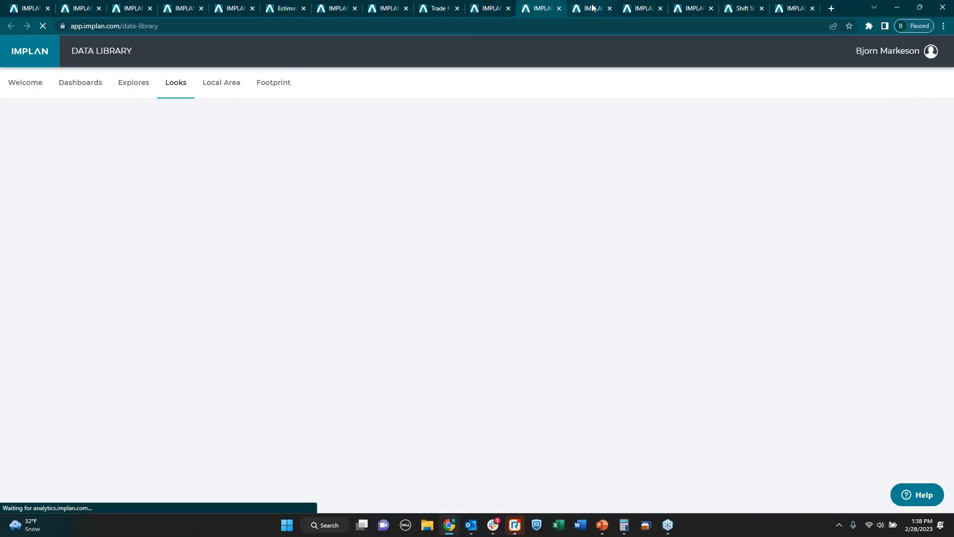
left_click(591, 7)
left_click(547, 8)
left_click(180, 86)
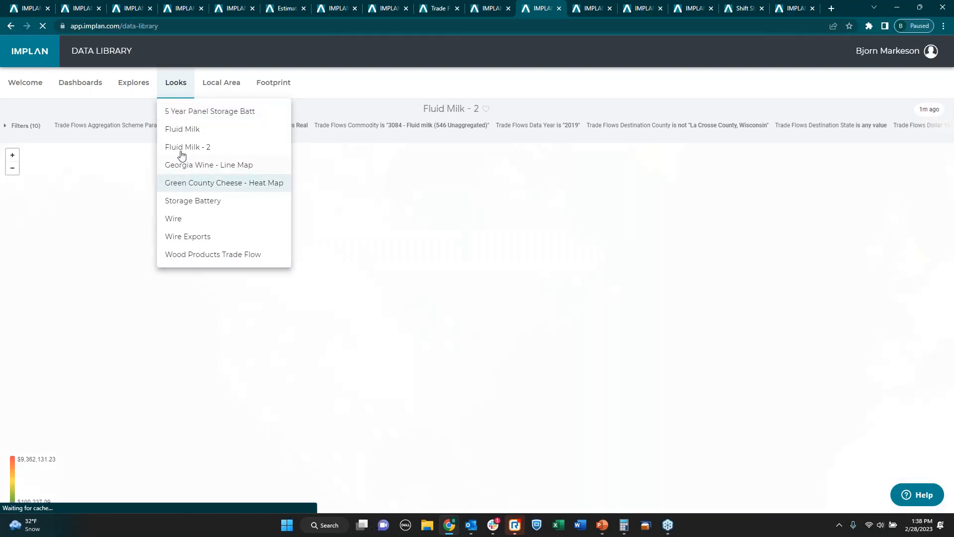
left_click(182, 149)
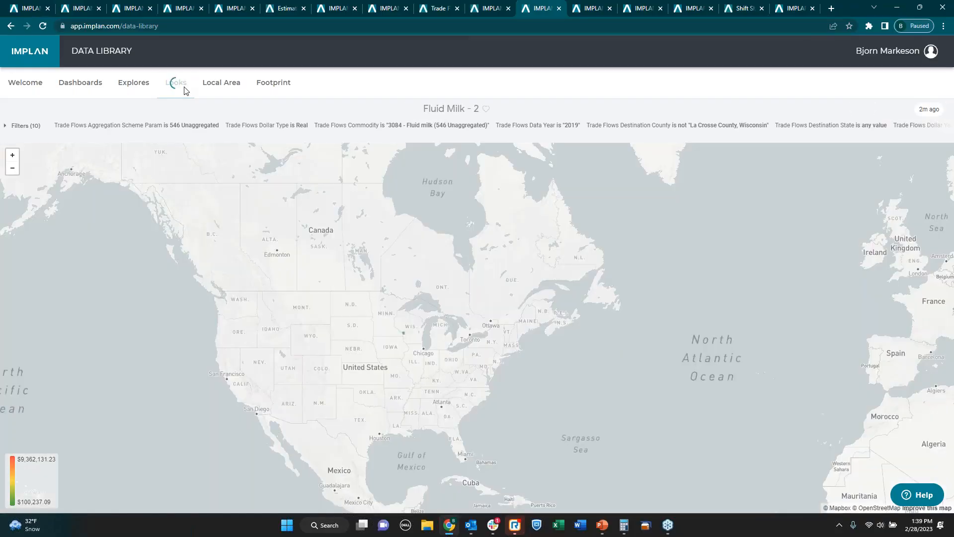
- Open the Fluid Milk Look and examine its trade flow map of the United States up close
left_click(176, 83)
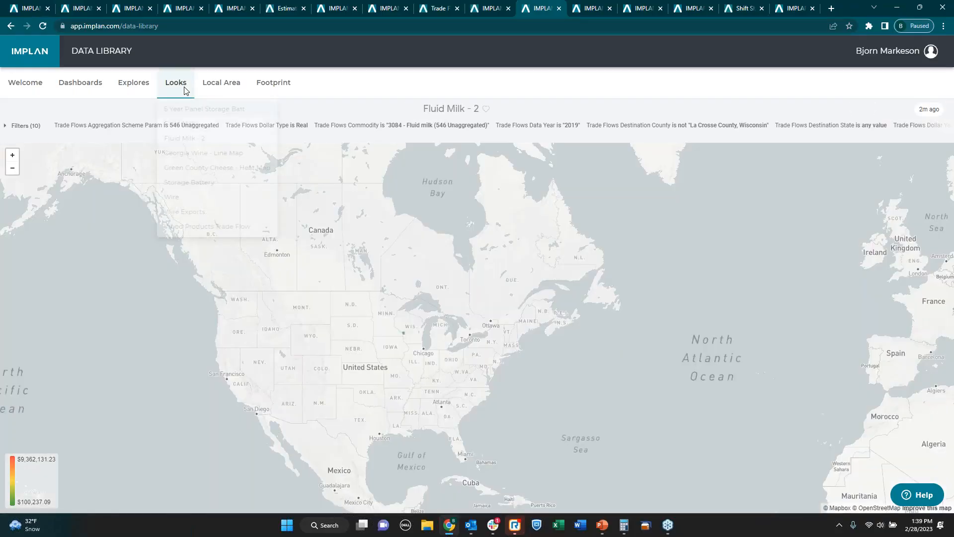
left_click(190, 129)
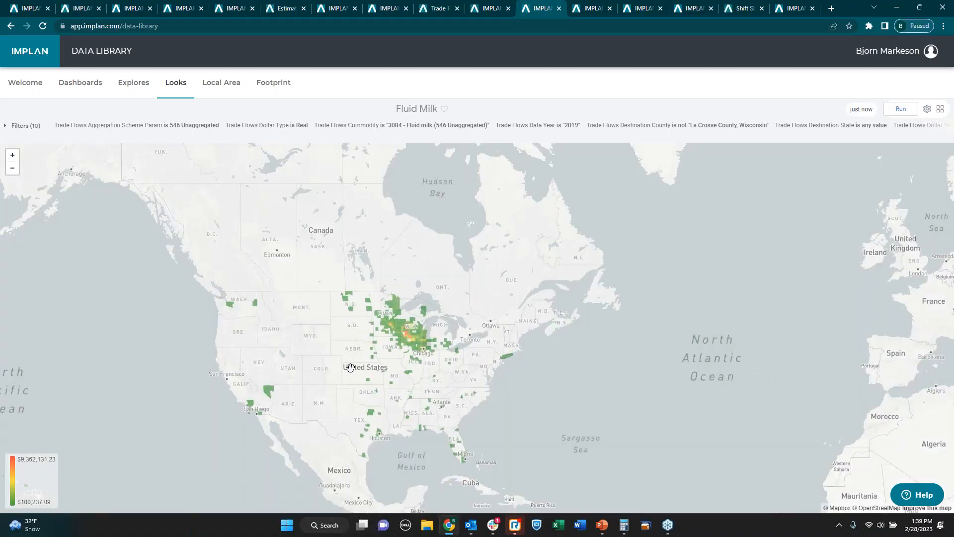
left_click_drag(349, 366, 345, 312)
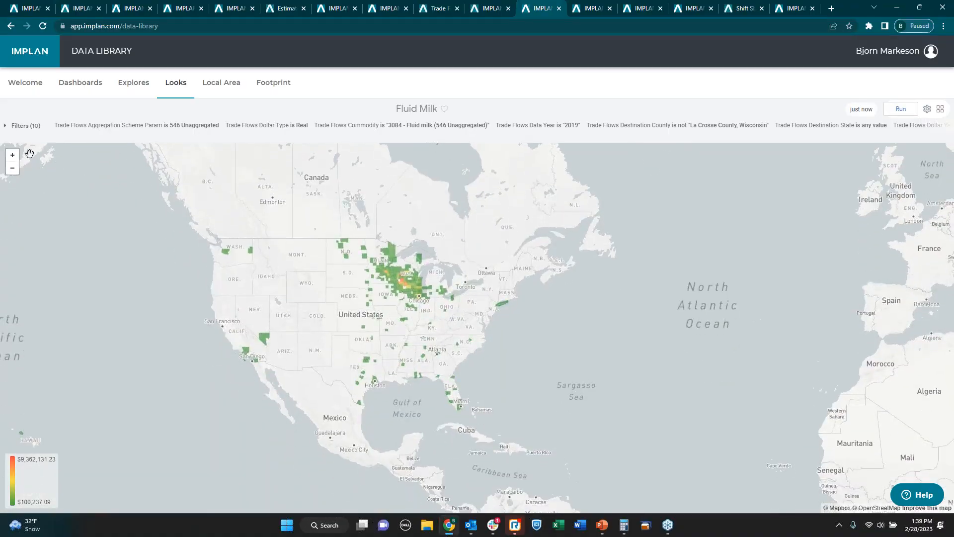
left_click(12, 155)
left_click_drag(179, 219, 276, 297)
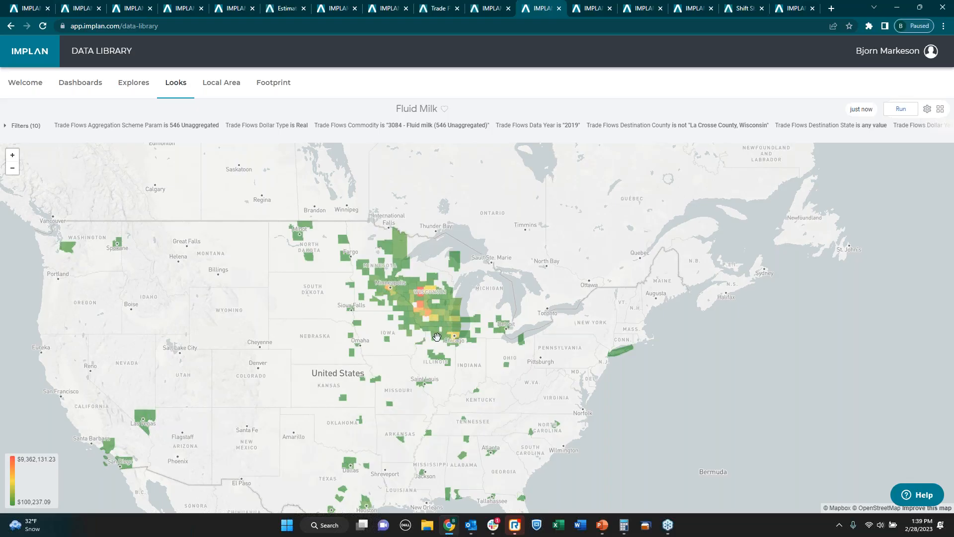
- View the Green County Cheese - Heat Map Look, and switch to the Region Compare by Industry dashboard with Tennessee and Georgia
left_click(590, 10)
left_click(641, 8)
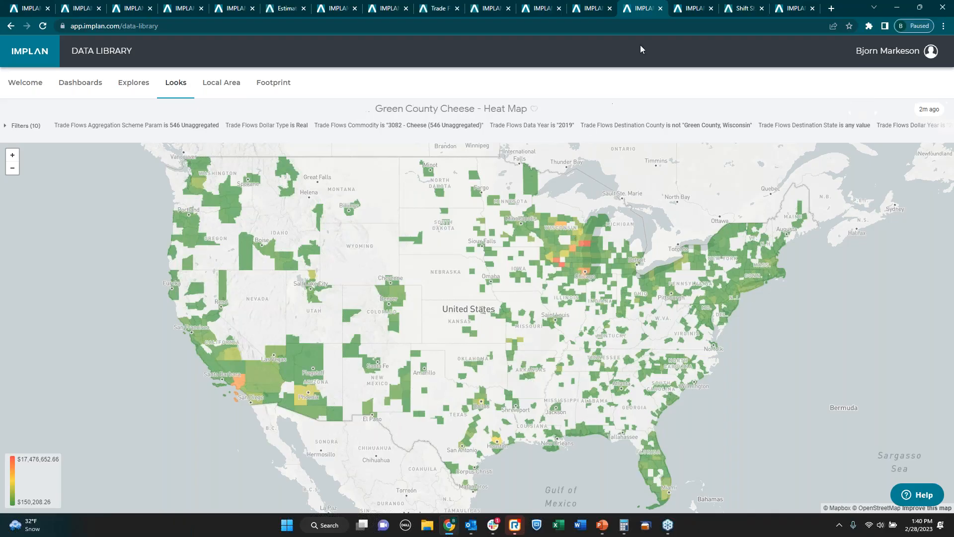
left_click(690, 7)
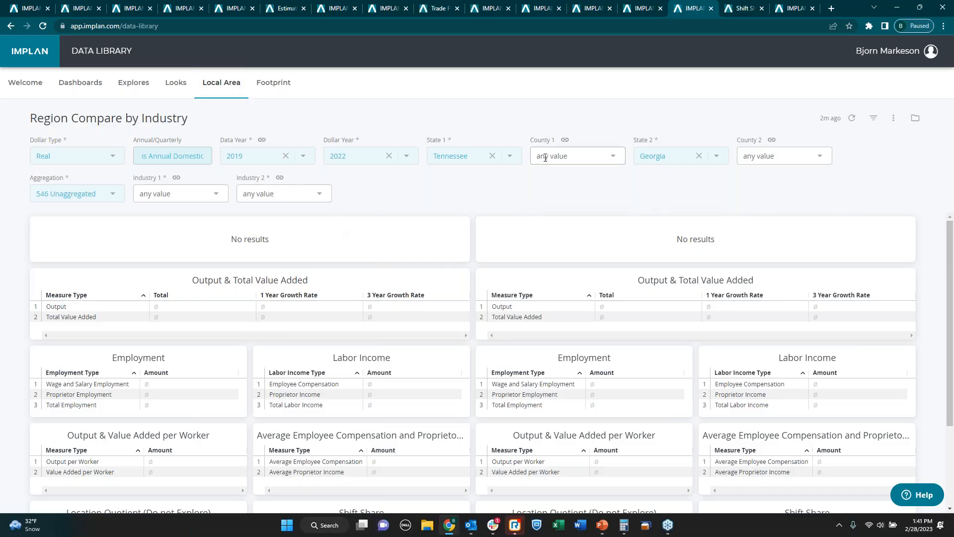
- Set County 1 to Hamilton County, Tennessee and County 2 to Richmond County, Georgia in the dashboard filters
left_click(579, 157)
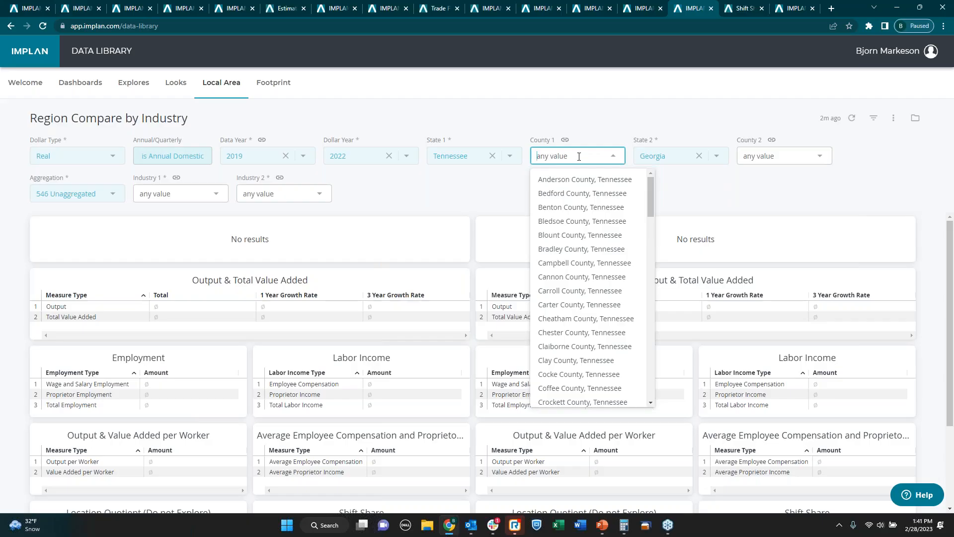
type("ham")
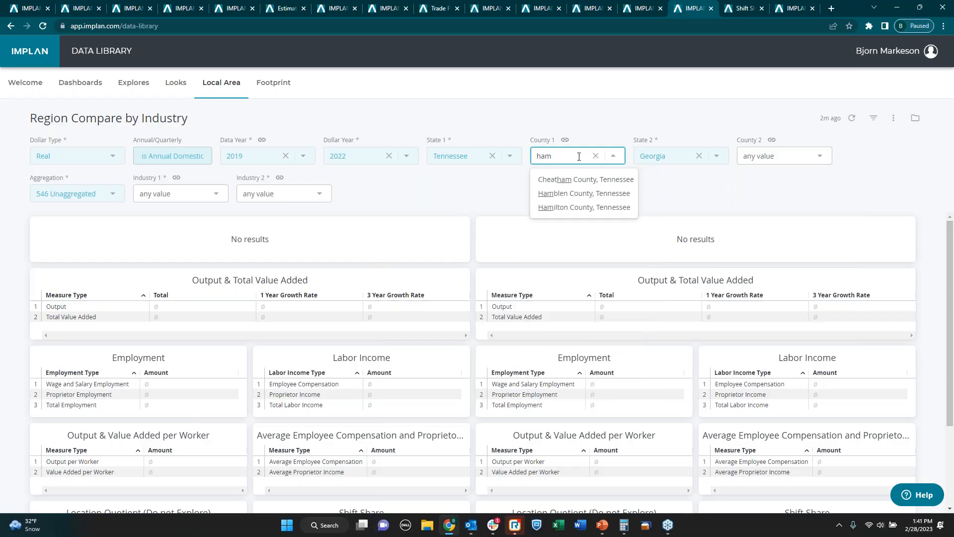
left_click(603, 210)
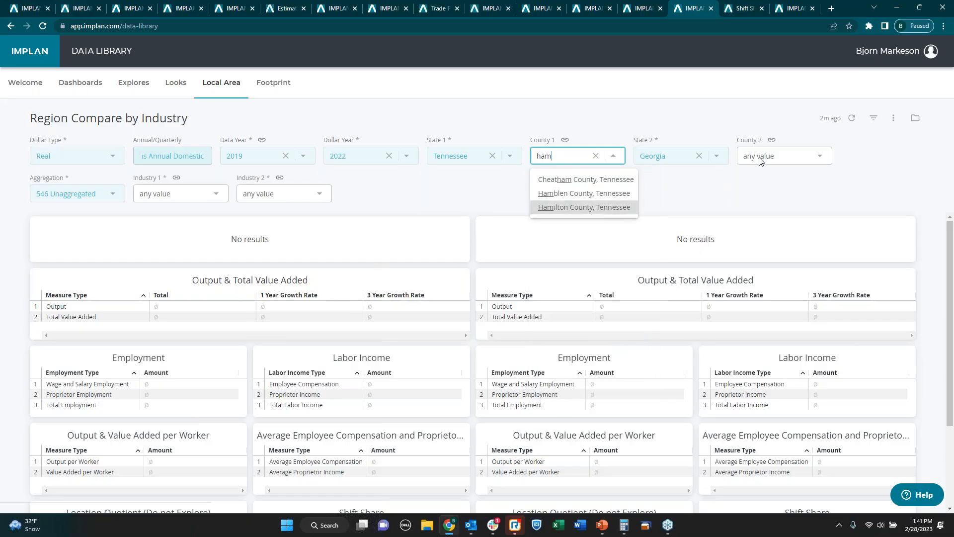
left_click(793, 156)
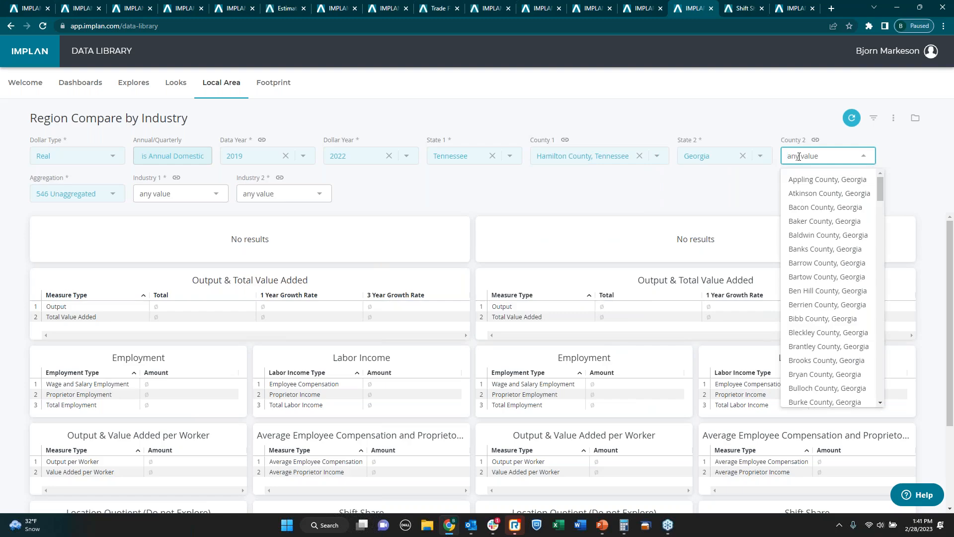
type("rich")
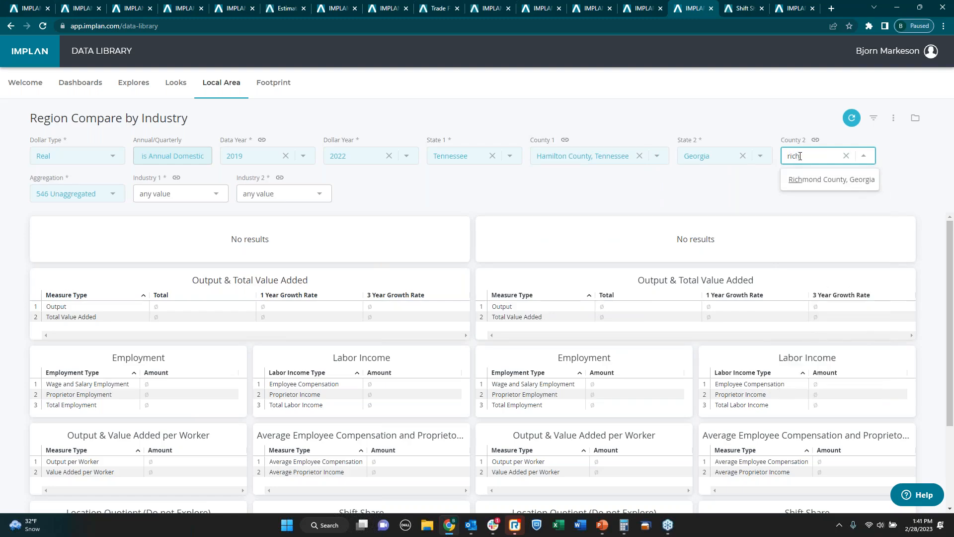
left_click(824, 179)
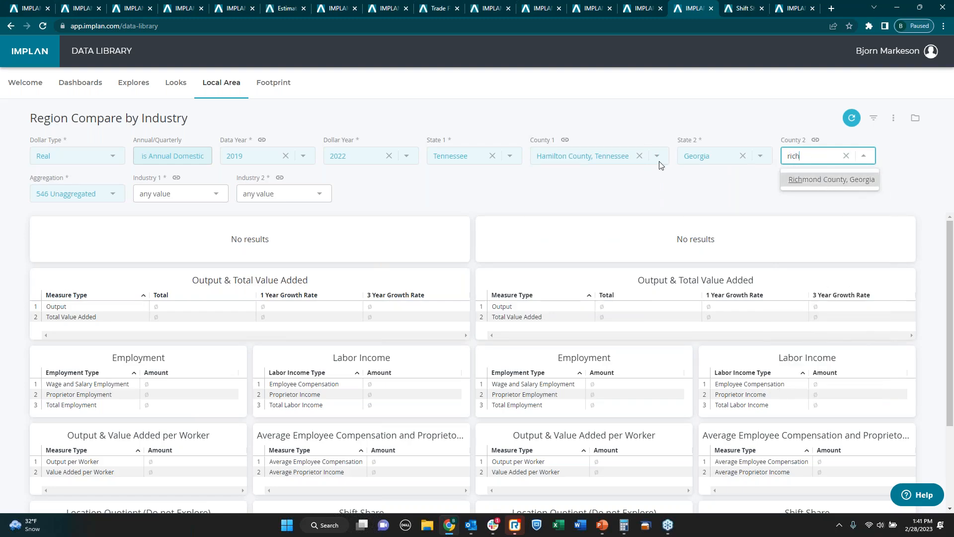
- Set both Industry 1 and Industry 2 to 94 - Cookie and cracker manufacturing and update the dashboard
left_click(153, 194)
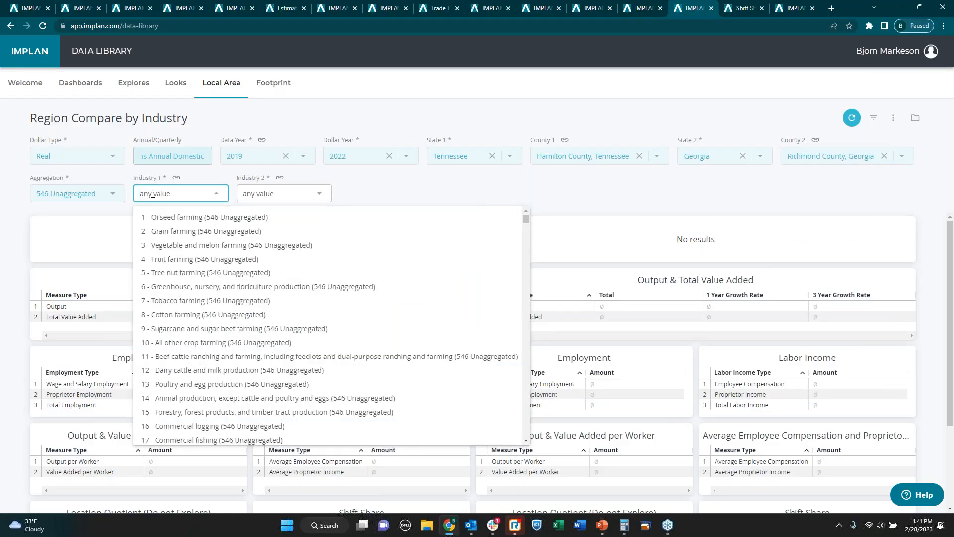
type("94")
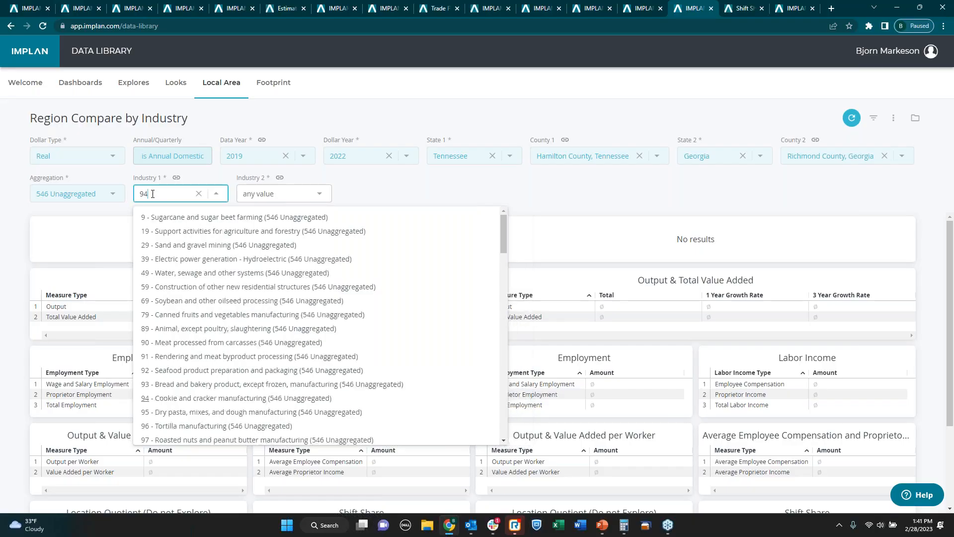
key("Return")
left_click(324, 194)
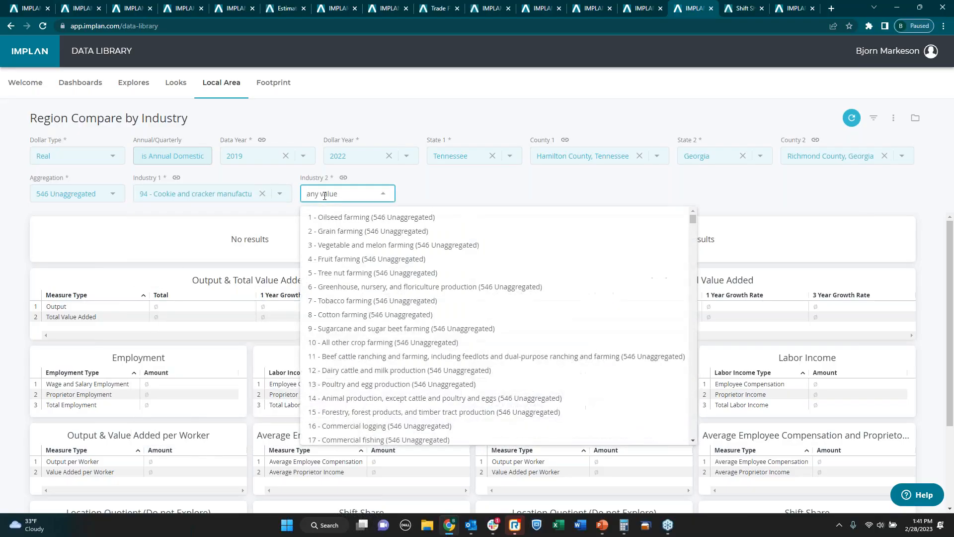
type("94")
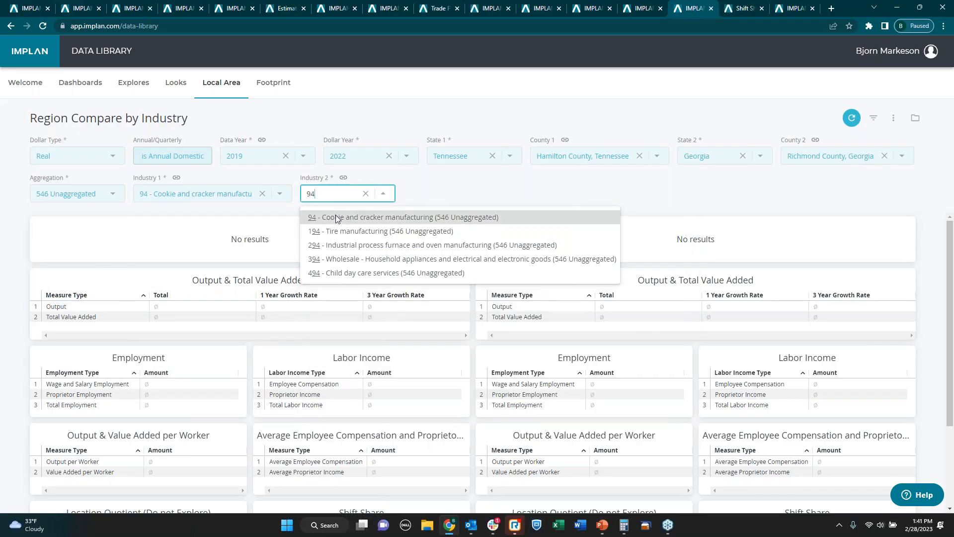
left_click(335, 215)
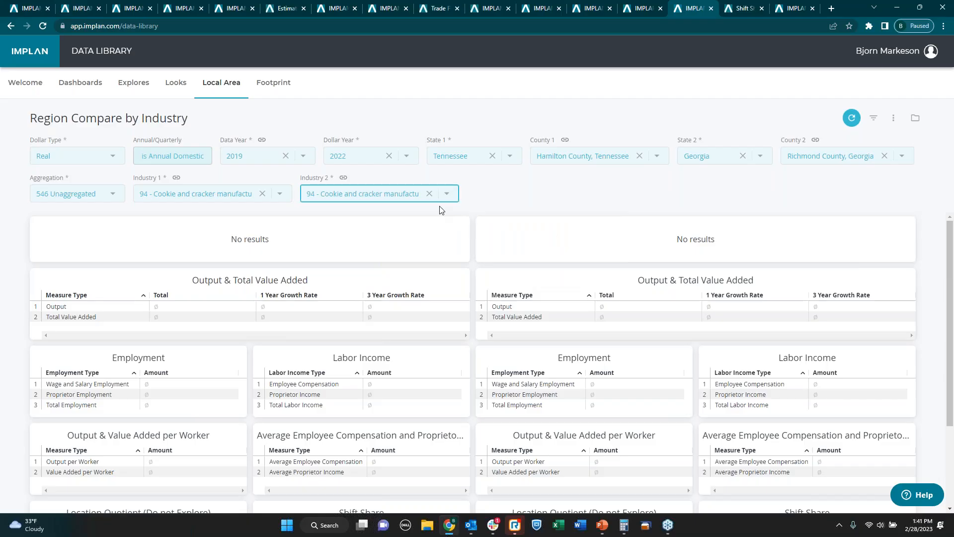
left_click(856, 120)
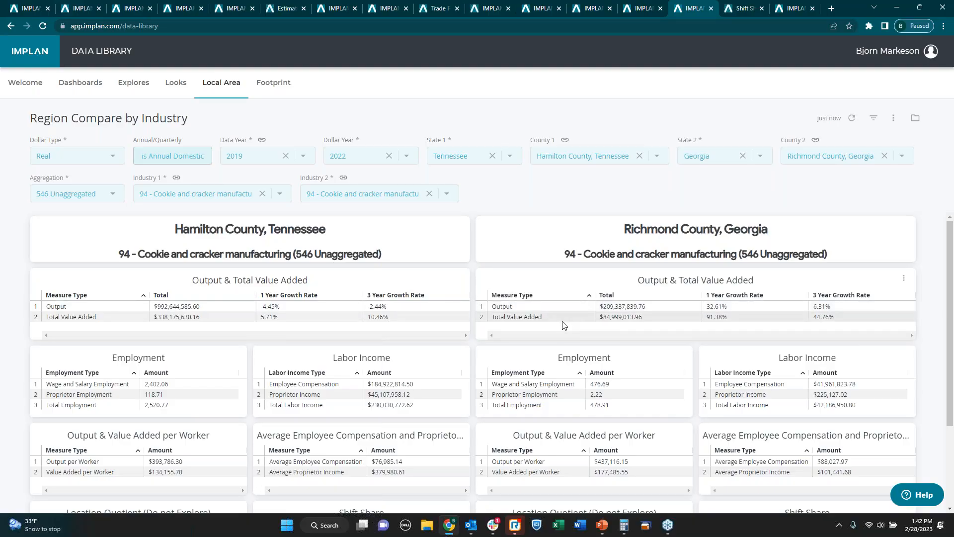
- Examine both counties' output, employment, labor income, per-worker, location quotient and shift share tables side by side
scroll(564, 326, "down", 1)
scroll(565, 325, "down", 1)
scroll(564, 324, "down", 1)
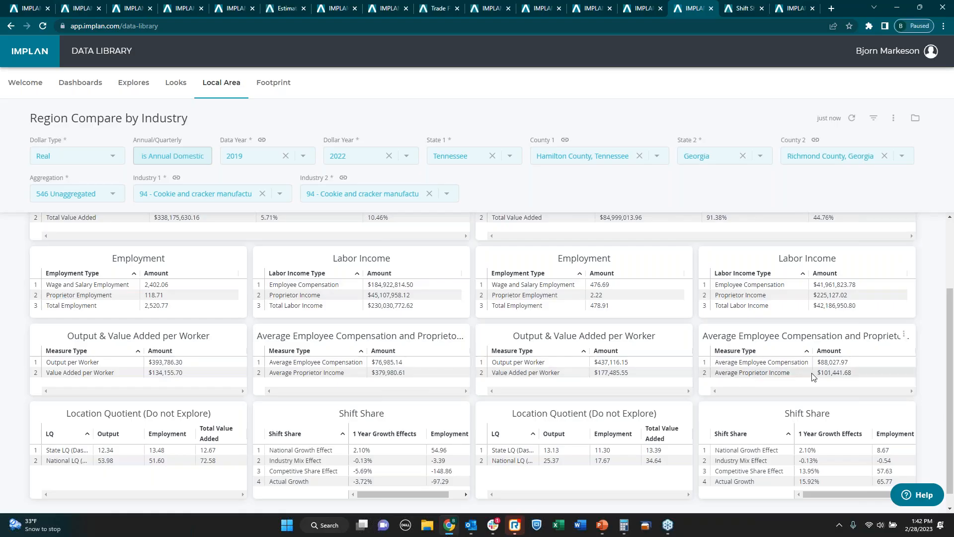
scroll(497, 383, "down", 1)
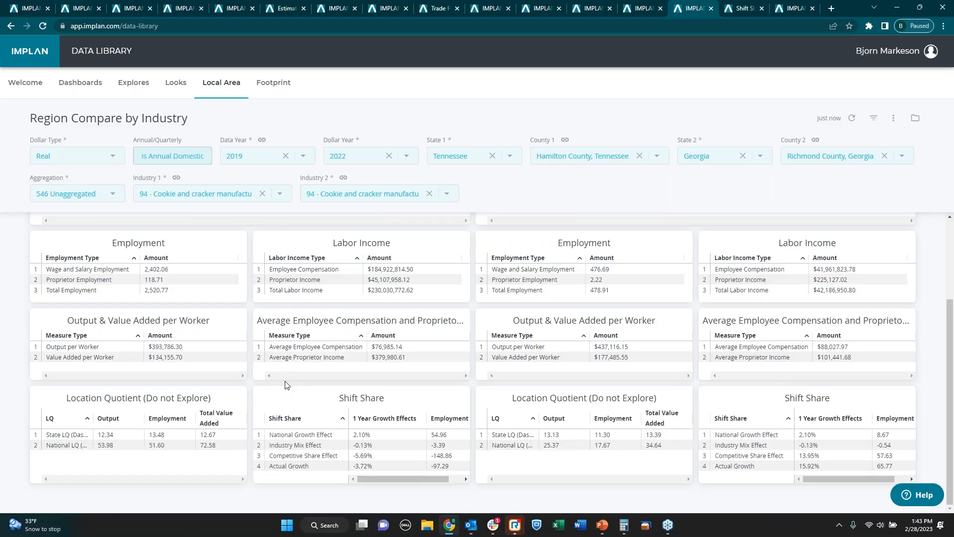
scroll(204, 292, "up", 2)
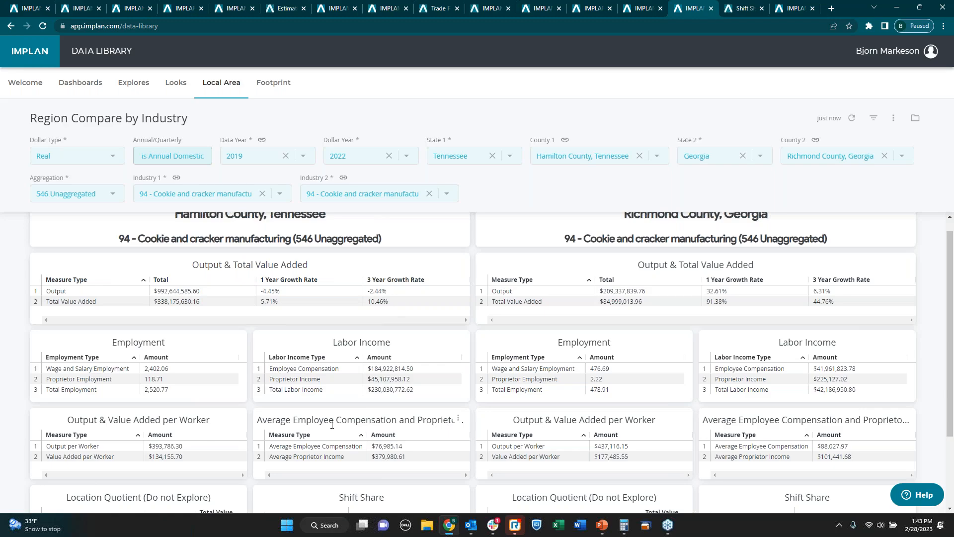
scroll(332, 424, "down", 2)
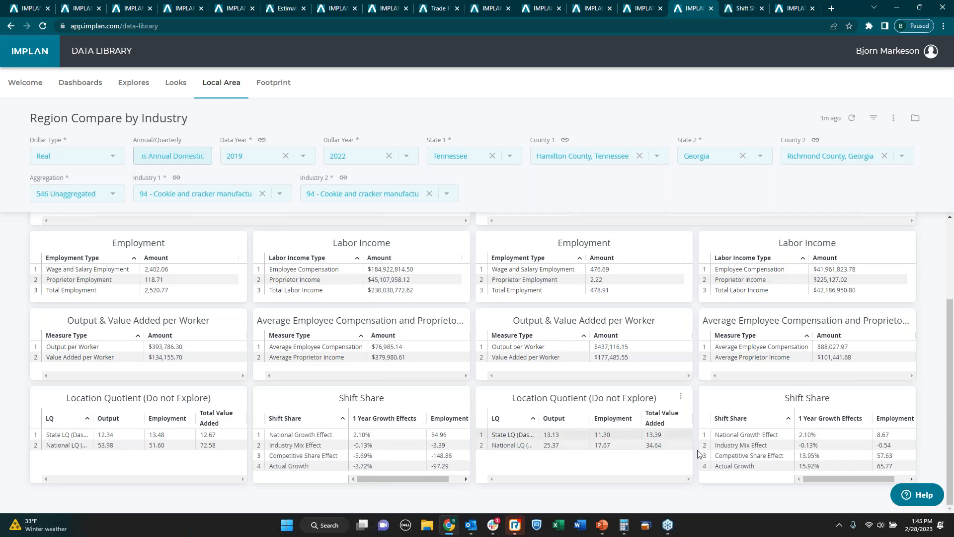
scroll(830, 470, "up", 4)
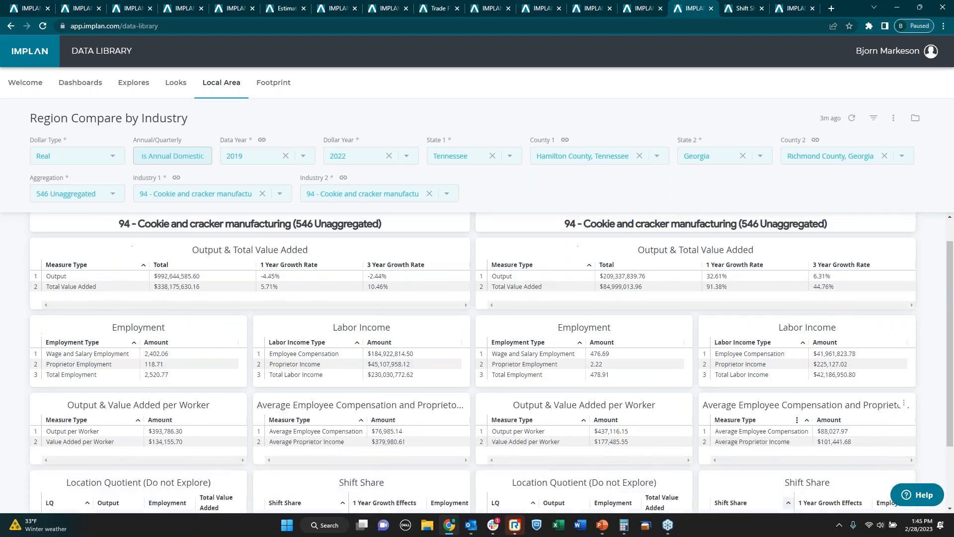
scroll(830, 469, "down", 4)
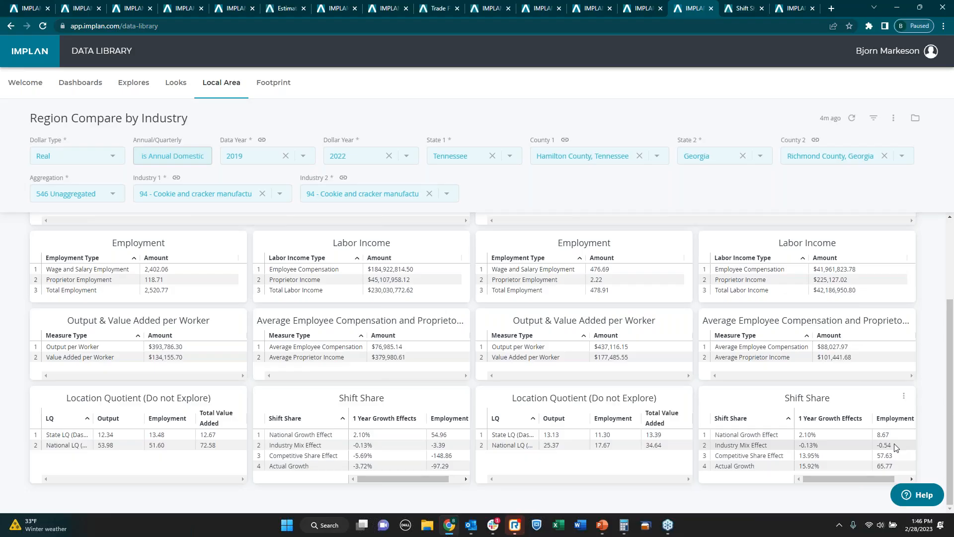
- Switch to the Shift Share Analysis support article and review its National Growth, Industry Mix and Competitive Share sections
left_click(745, 8)
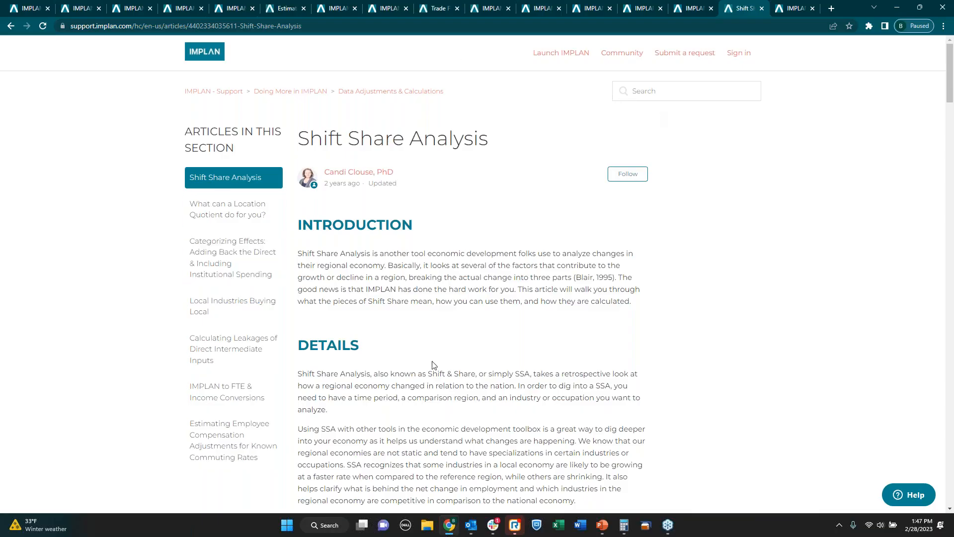
scroll(432, 366, "down", 1)
scroll(432, 365, "down", 10)
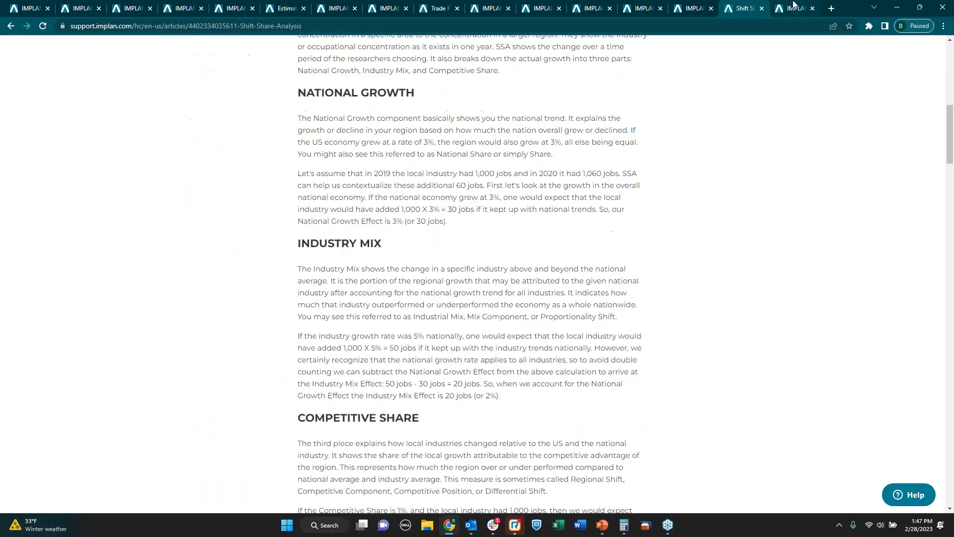
- Return to the Region Compare by Industry dashboard and set both County 1 and County 2 to Forsyth County, North Carolina
left_click(795, 8)
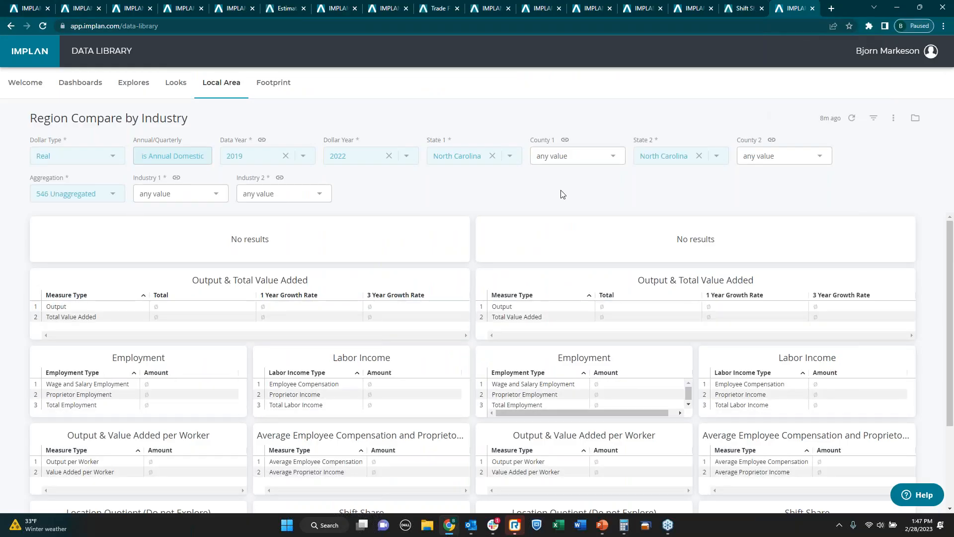
left_click(568, 156)
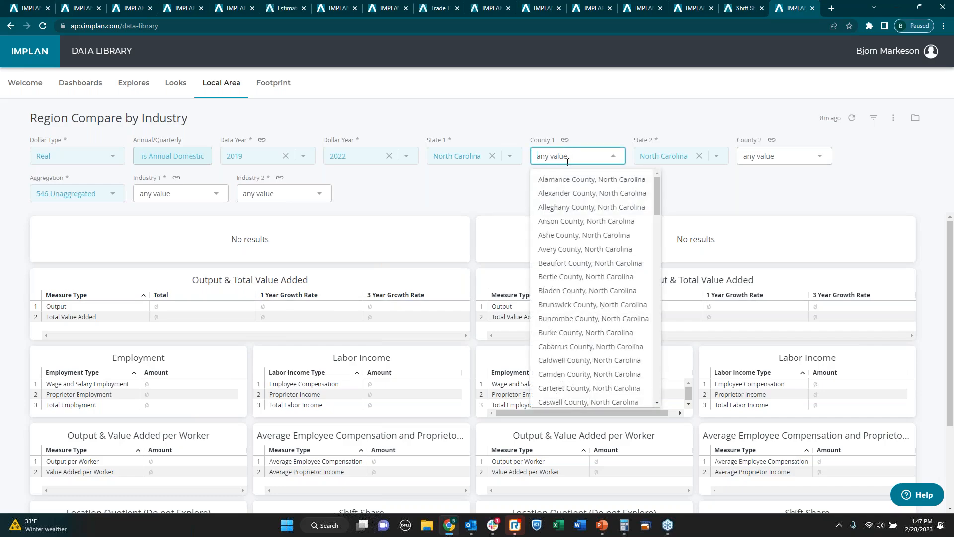
type("for")
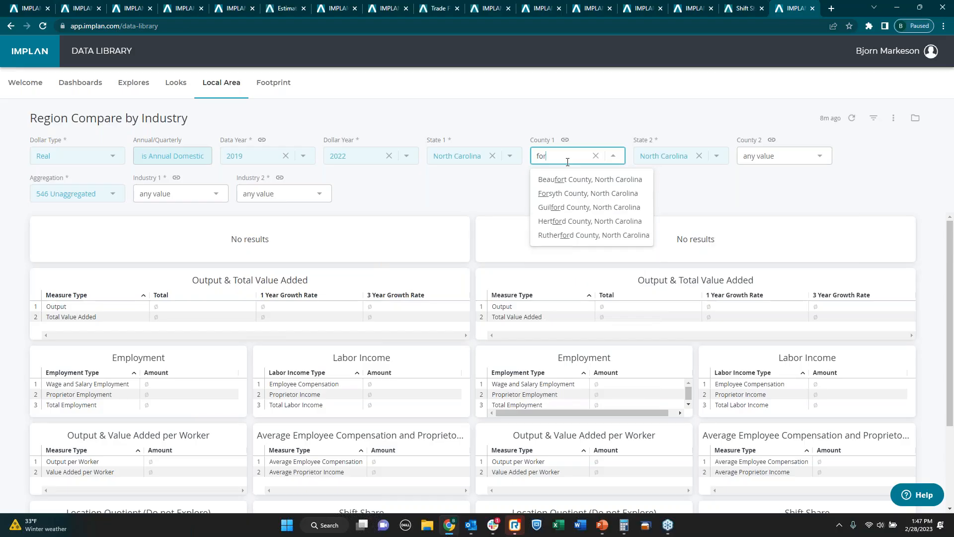
key("Down")
key("Down")
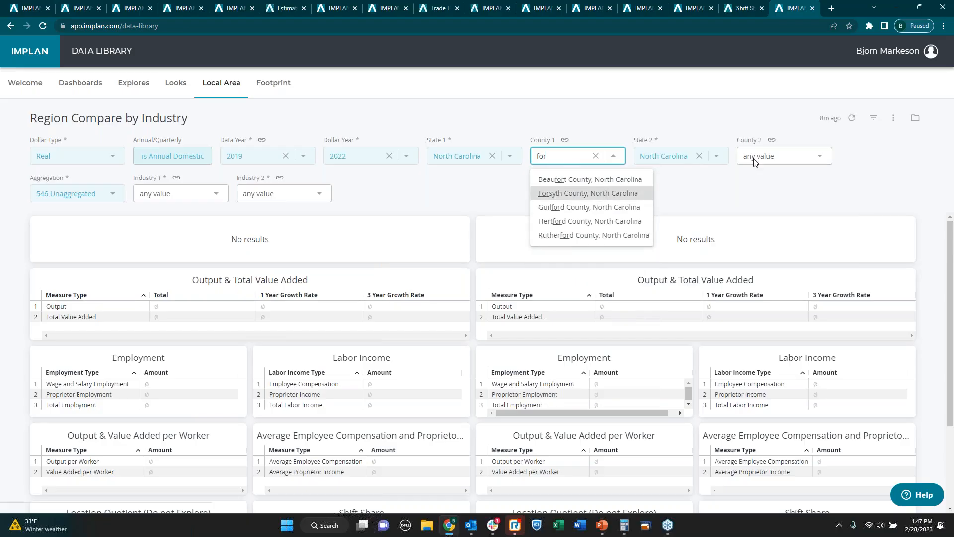
key("Return")
left_click(808, 156)
type("for")
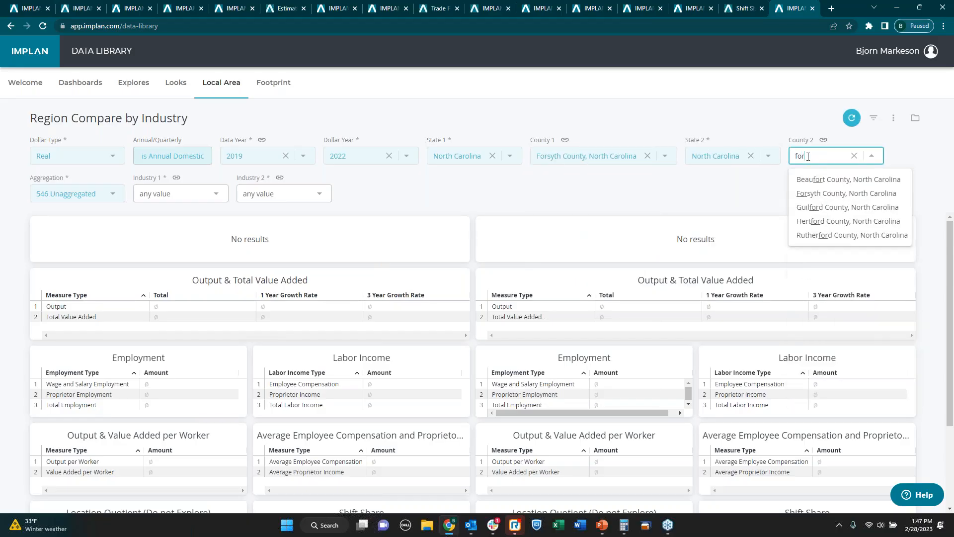
left_click(816, 192)
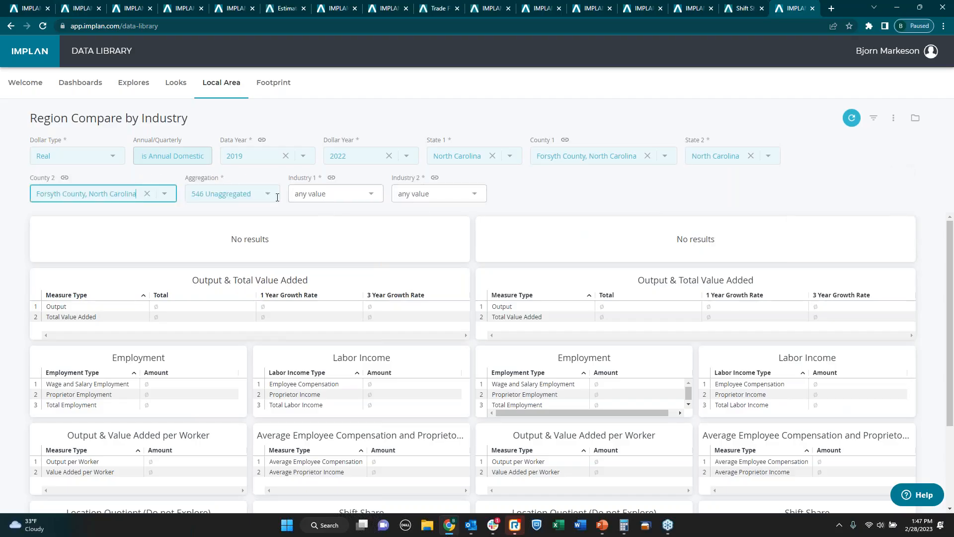
- Set Industry 1 to 428 - Software publishers and Industry 2 to 436 - Data processing, hosting, and related services, and update the dashboard
left_click(331, 193)
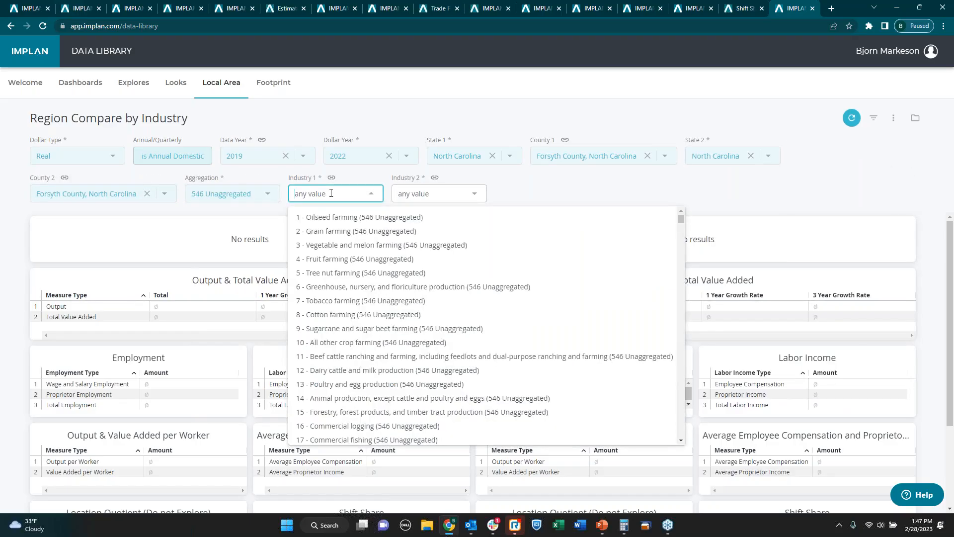
type("soft")
key("Down")
key("Down")
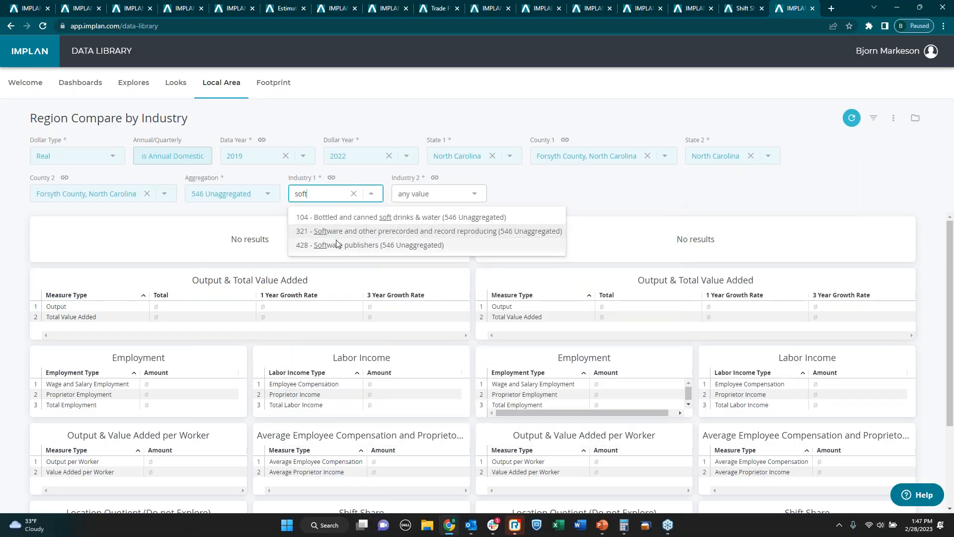
key("Return")
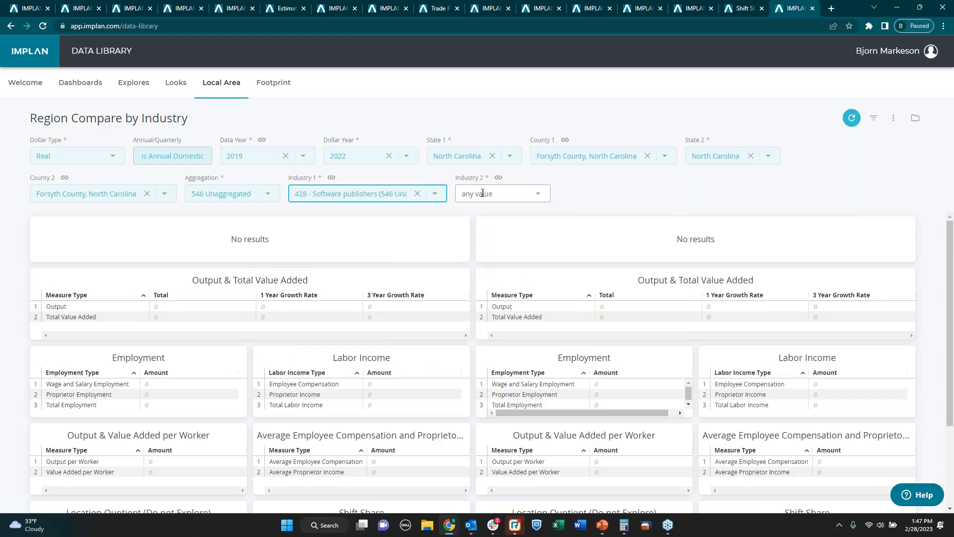
left_click(483, 193)
type("data")
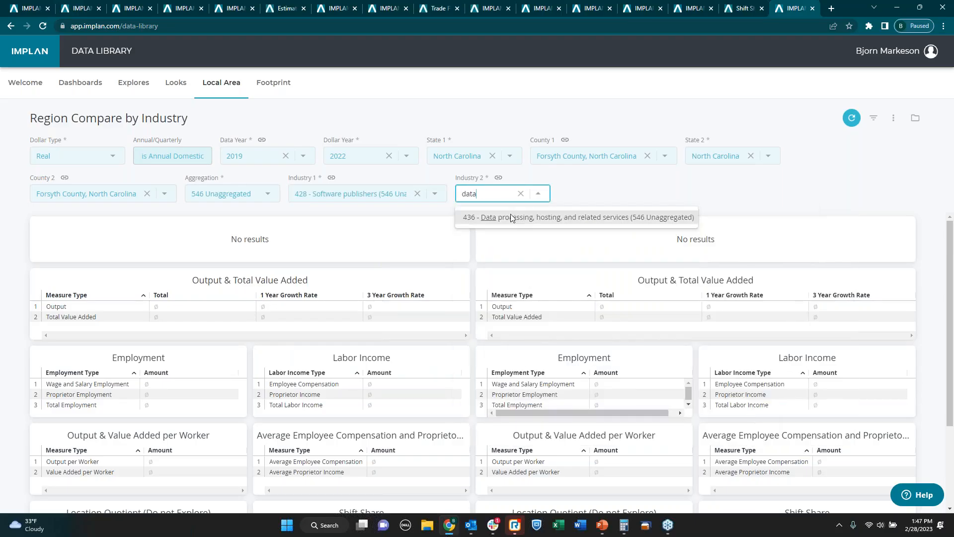
left_click(511, 217)
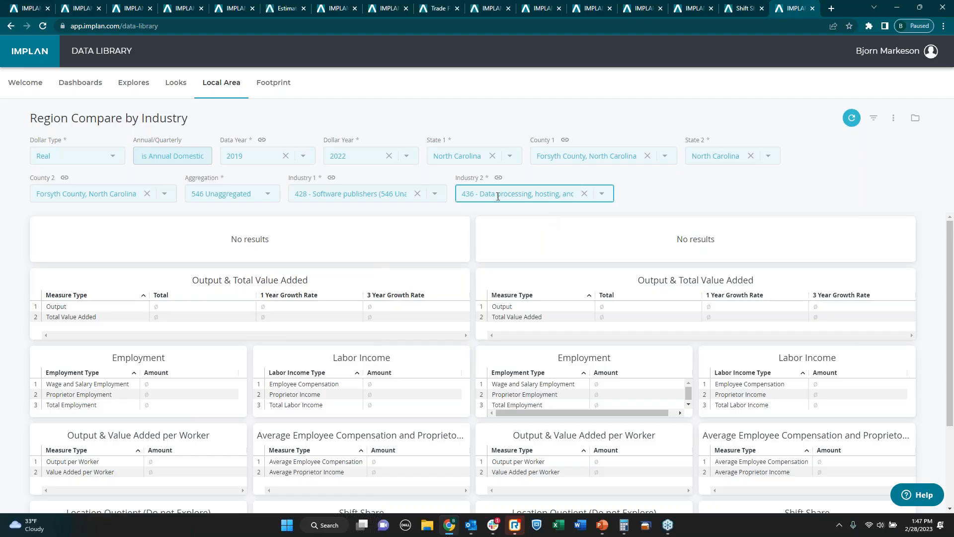
left_click(853, 121)
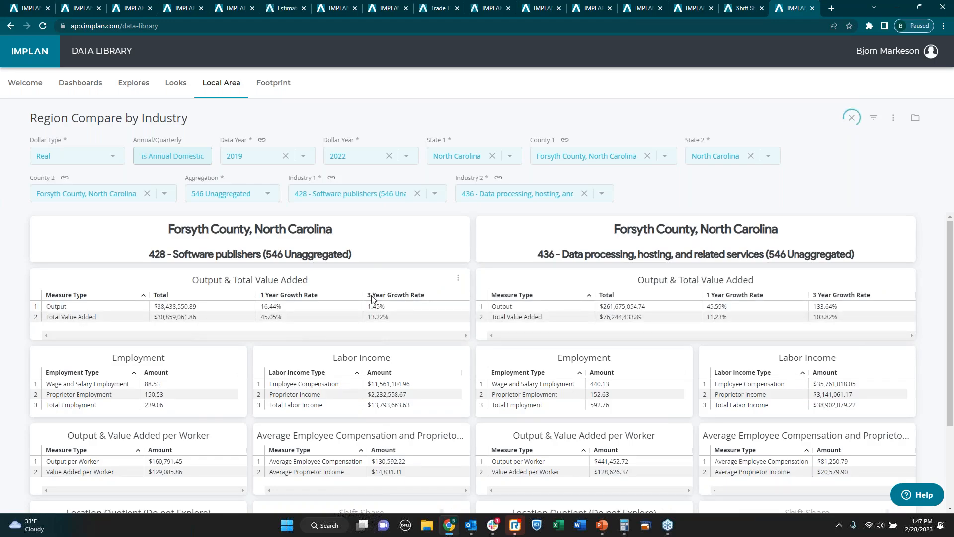
- Compare the two industries' output, employment, labor income, per-worker, location quotient and shift share tables for Forsyth County
scroll(273, 284, "down", 1)
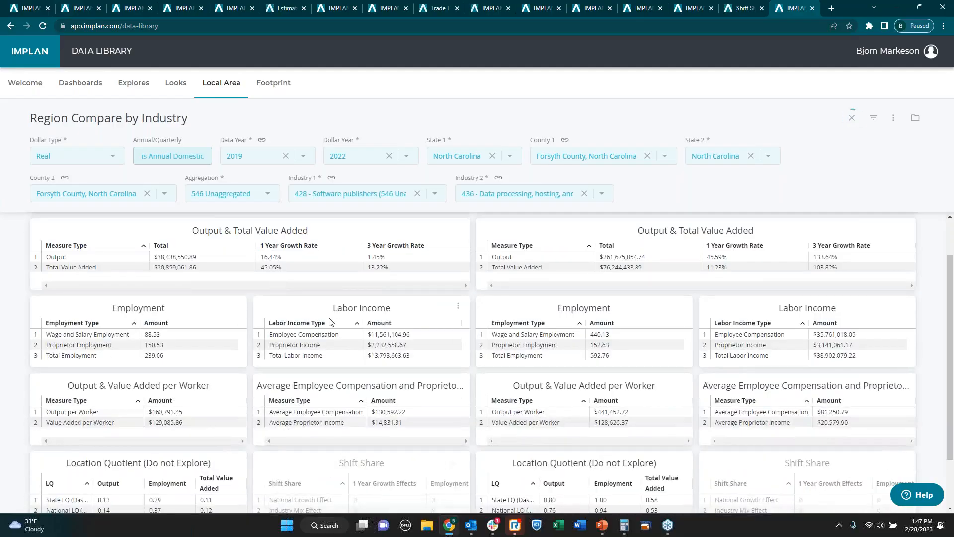
scroll(330, 319, "up", 1)
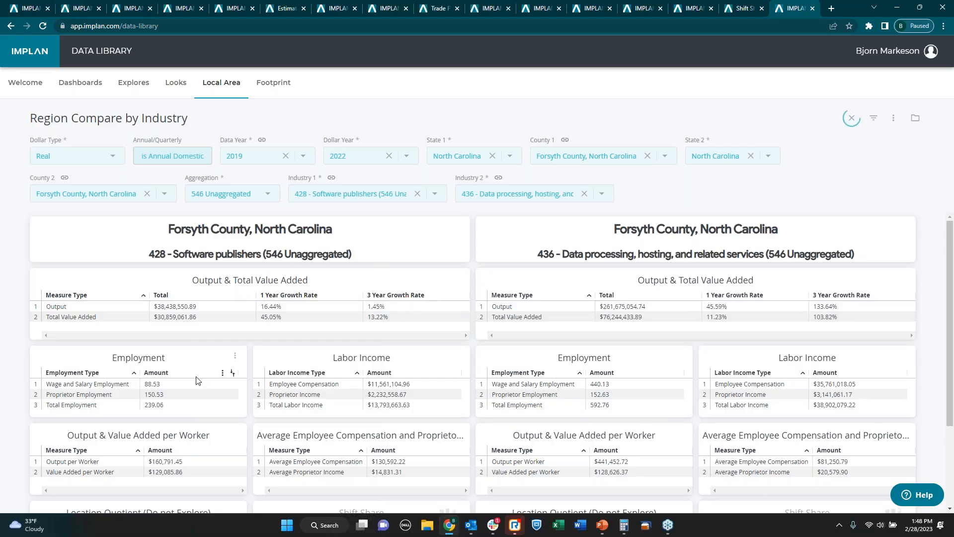
scroll(192, 382, "down", 2)
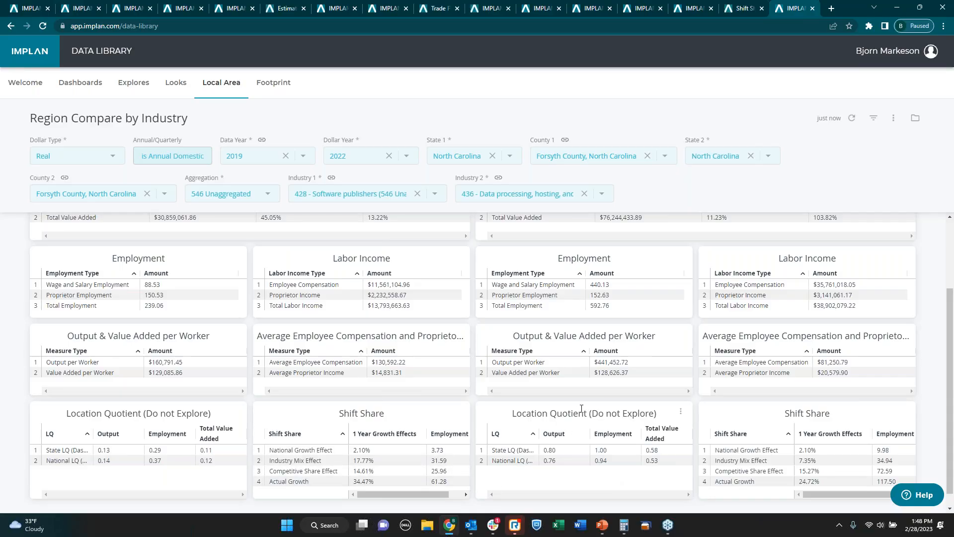
scroll(599, 405, "up", 1)
scroll(599, 405, "up", 2)
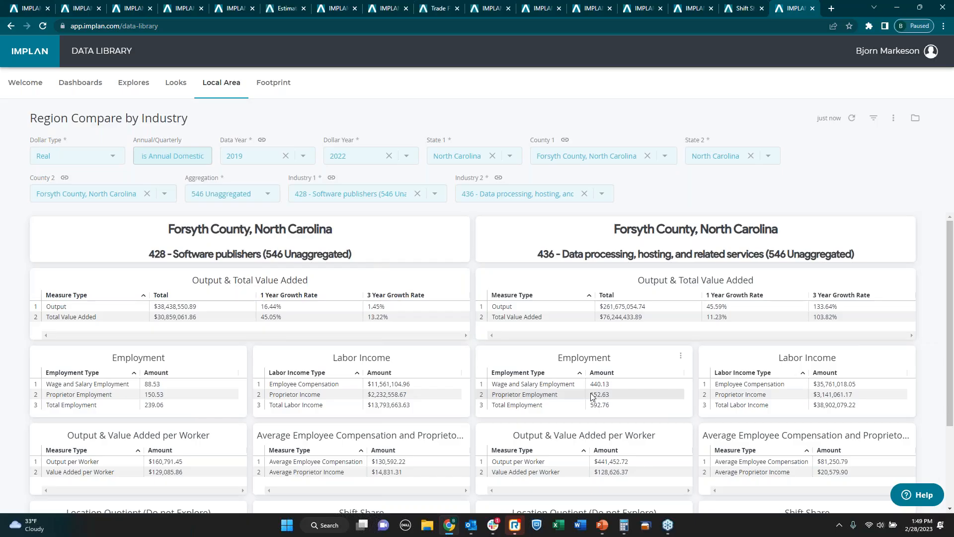
- Open the Regional Overview dashboard and review North Carolina's top ten industries, industry and occupation growth rates, and one-year growth figures
mouse_move(228, 88)
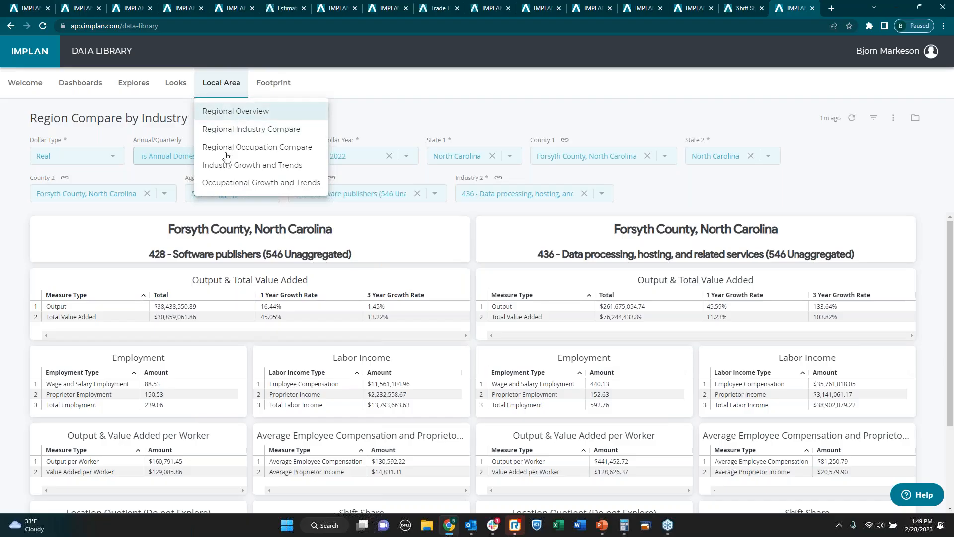
left_click(240, 116)
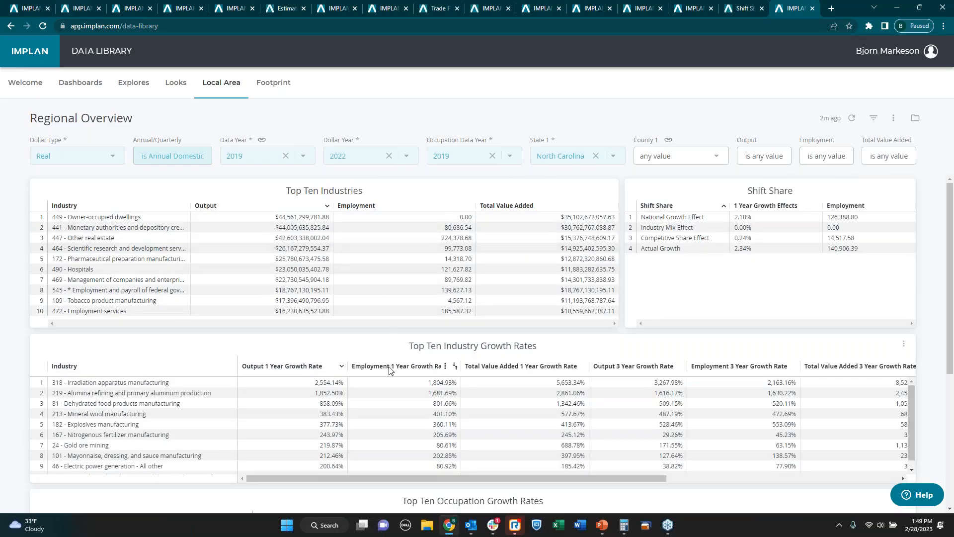
scroll(390, 370, "down", 1)
scroll(439, 390, "down", 1)
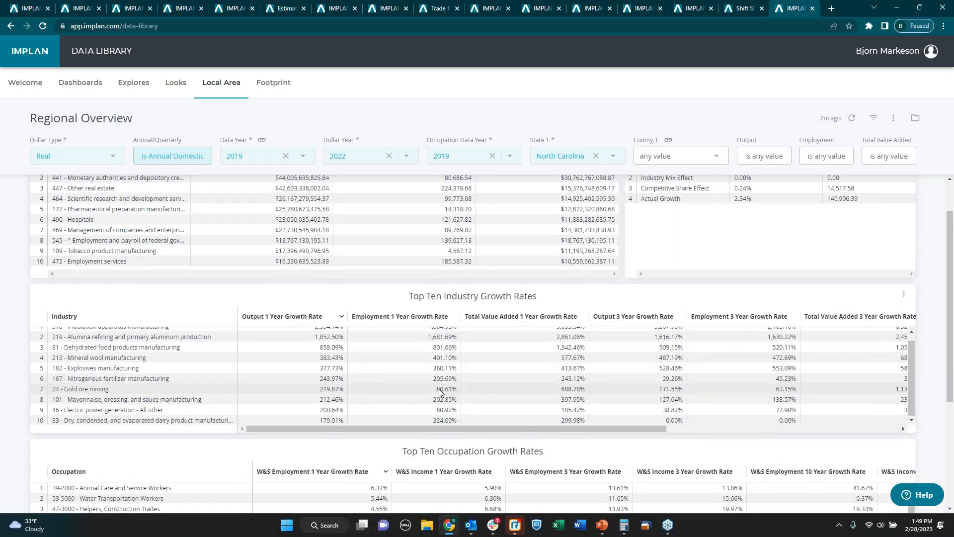
scroll(423, 426, "down", 1)
scroll(422, 426, "down", 2)
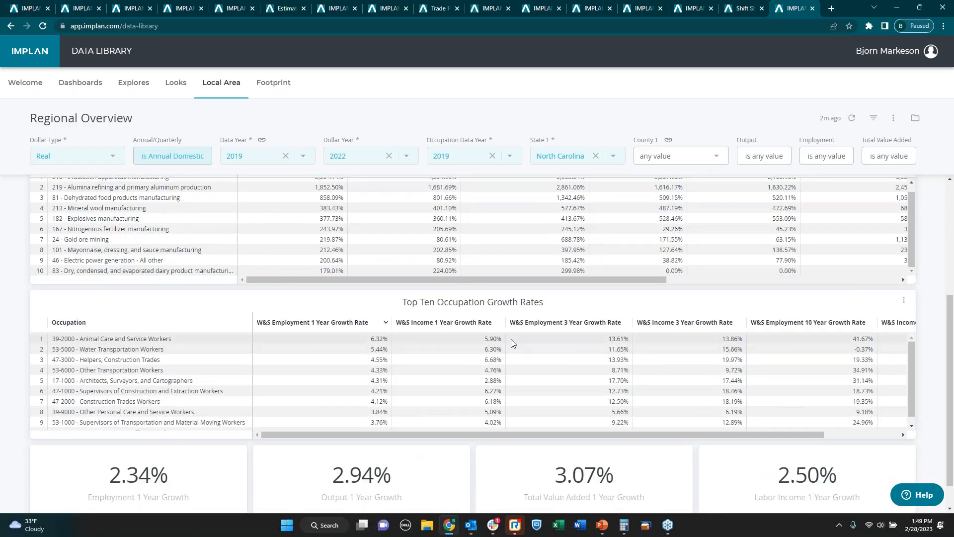
scroll(547, 342, "down", 1)
scroll(547, 343, "down", 1)
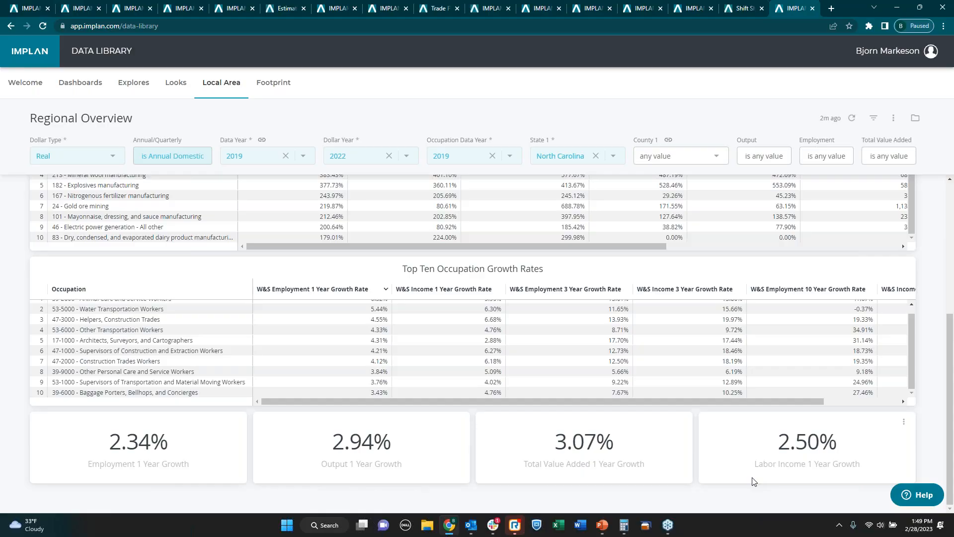
left_click(99, 85)
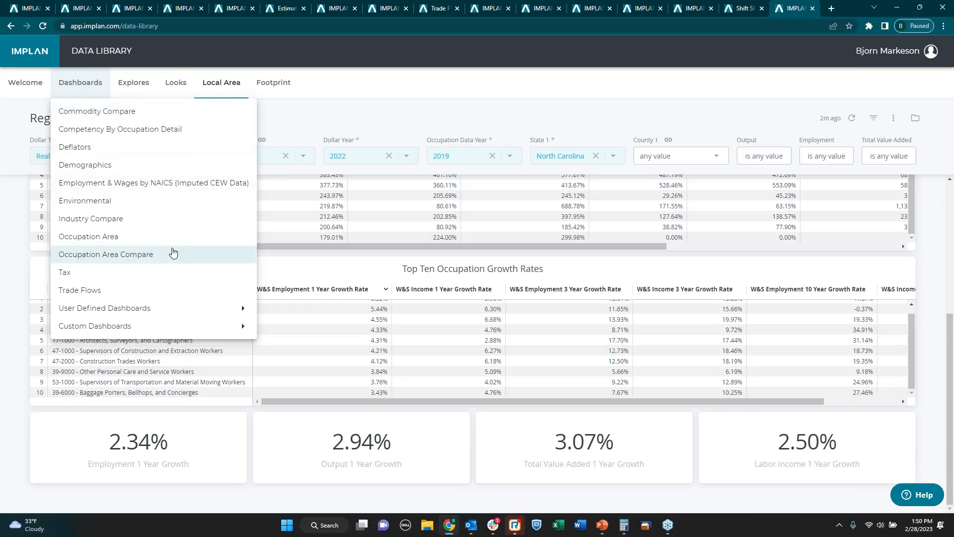
left_click(148, 85)
left_click(142, 87)
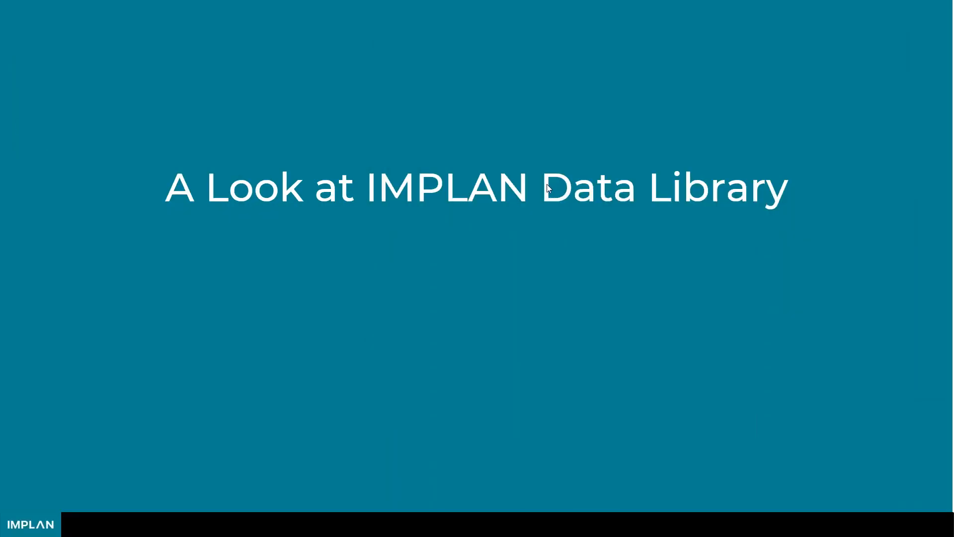
key("Right")
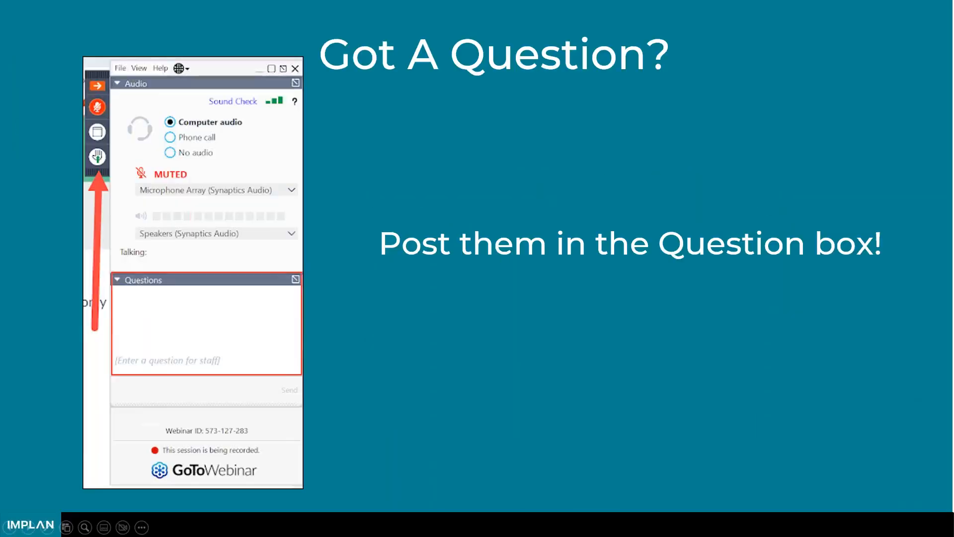